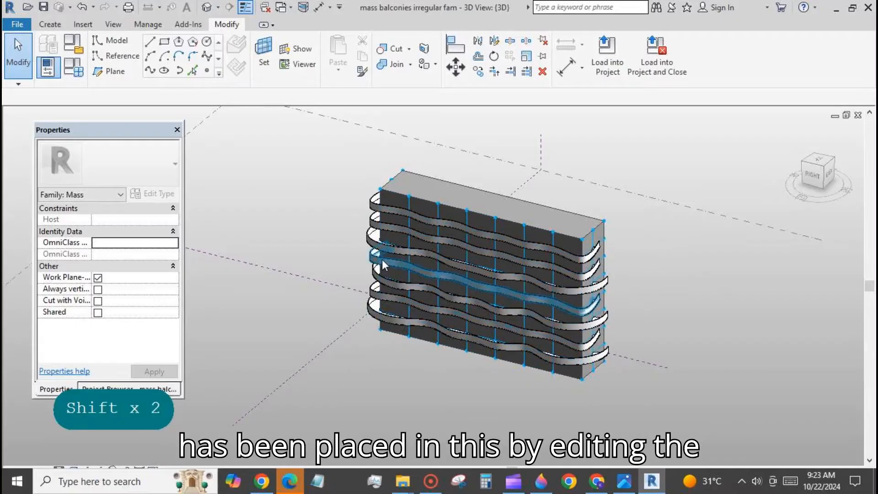
# Select a wavy balcony in the mass model and open the 'balconies irregular' family for editing
pyautogui.click(382, 259)
pyautogui.click(605, 55)
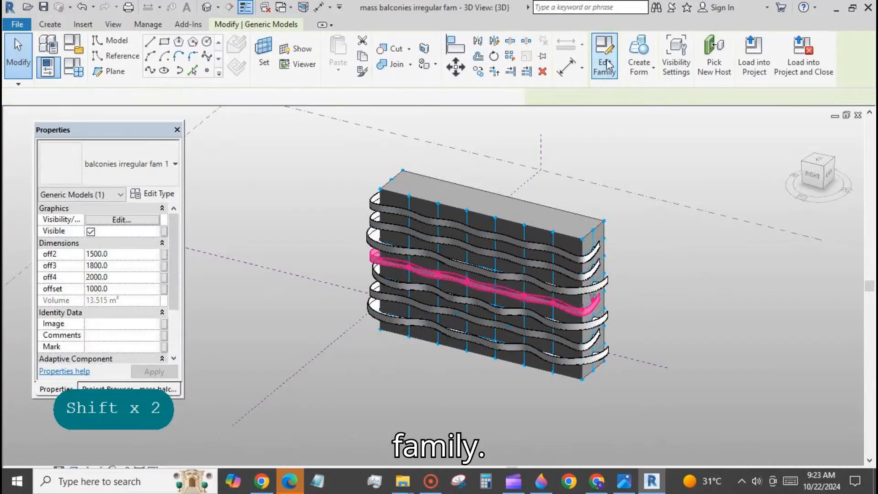
pyautogui.scroll(4, 426, 318)
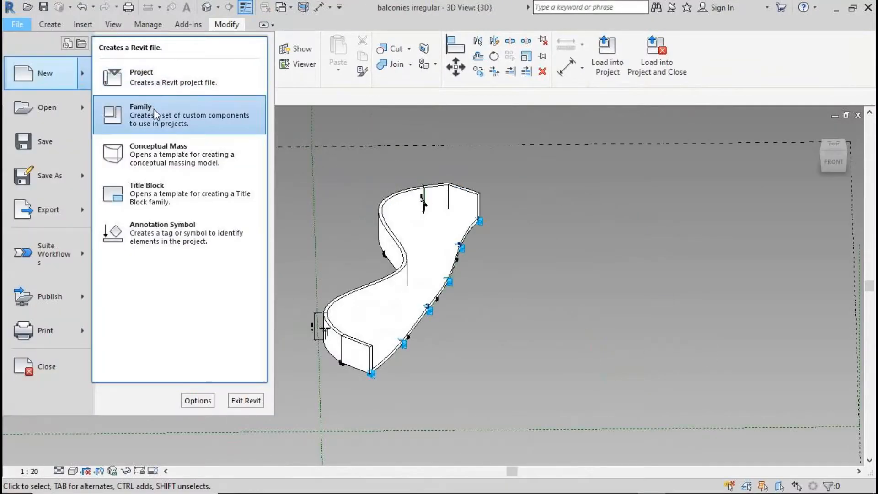
pyautogui.press('Escape')
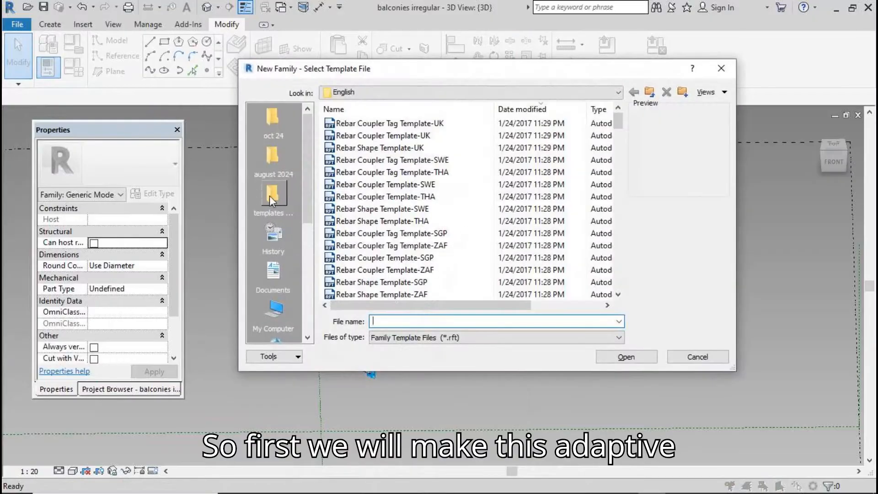
# Create a new family from the Metric Generic Model Adaptive template
pyautogui.click(273, 196)
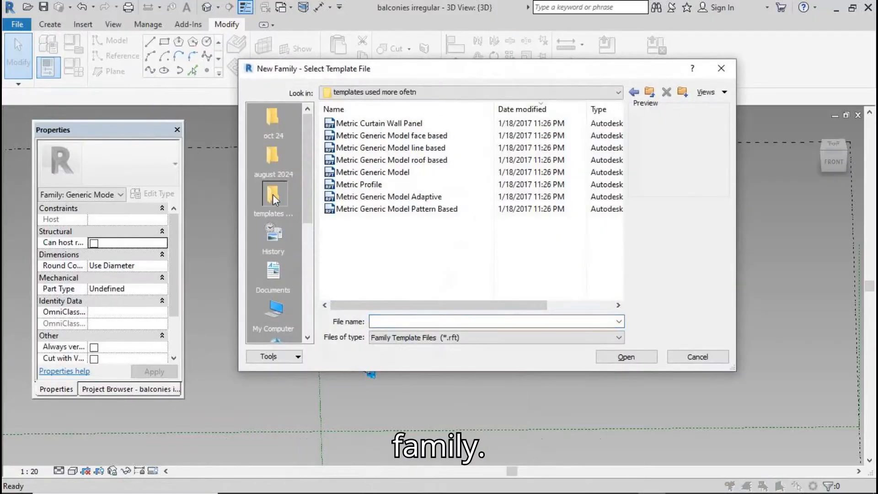
pyautogui.click(393, 197)
pyautogui.click(627, 358)
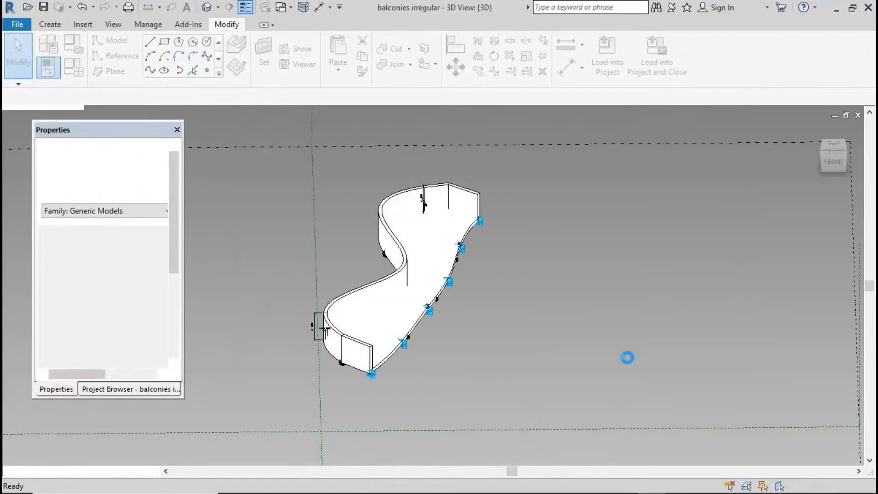
pyautogui.scroll(-2, 431, 261)
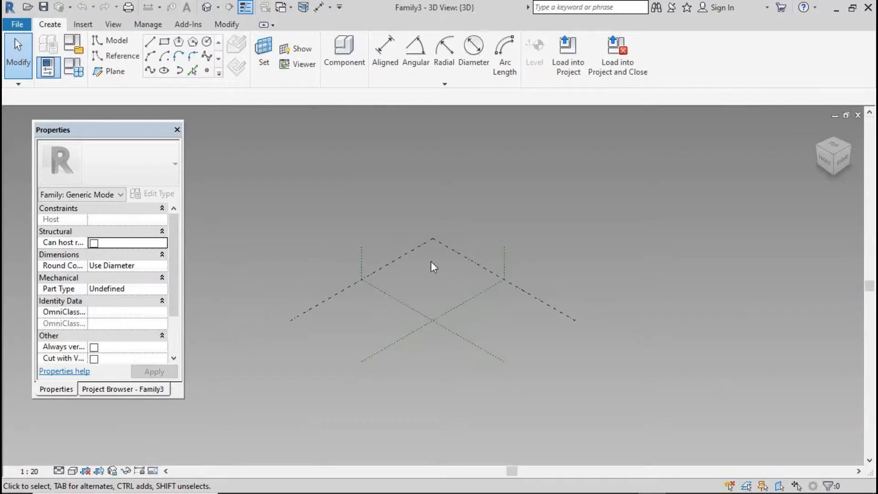
pyautogui.scroll(3, 534, 343)
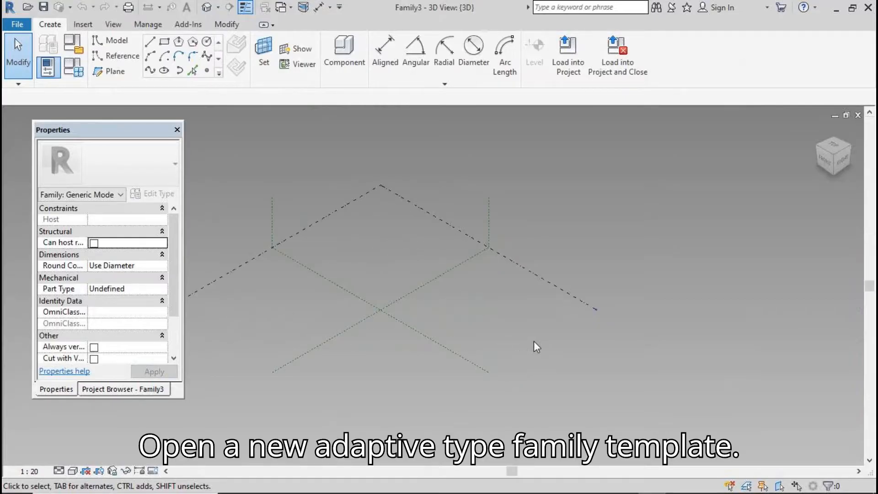
# Place a row of ten reference points on the reference level
pyautogui.click(207, 70)
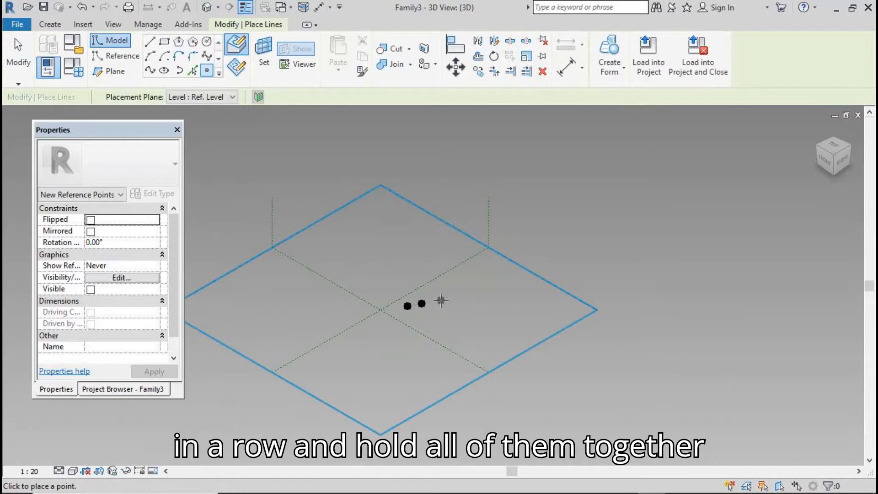
pyautogui.click(471, 295)
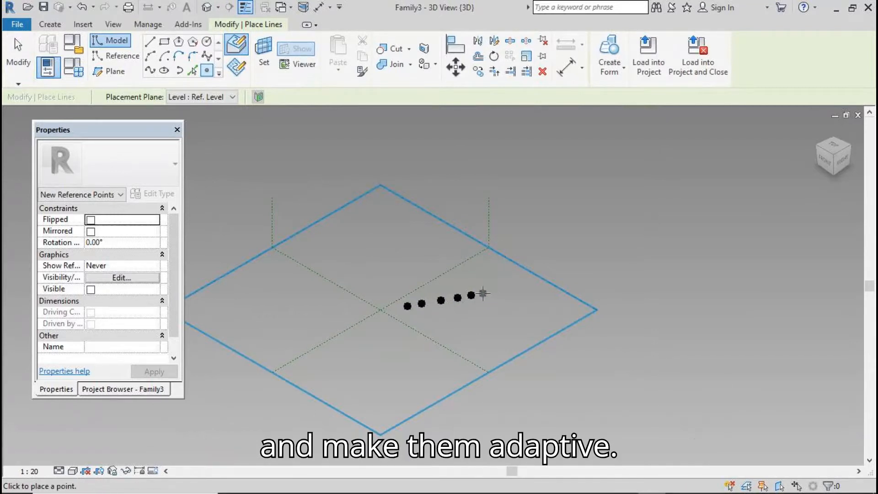
pyautogui.click(486, 293)
pyautogui.click(501, 291)
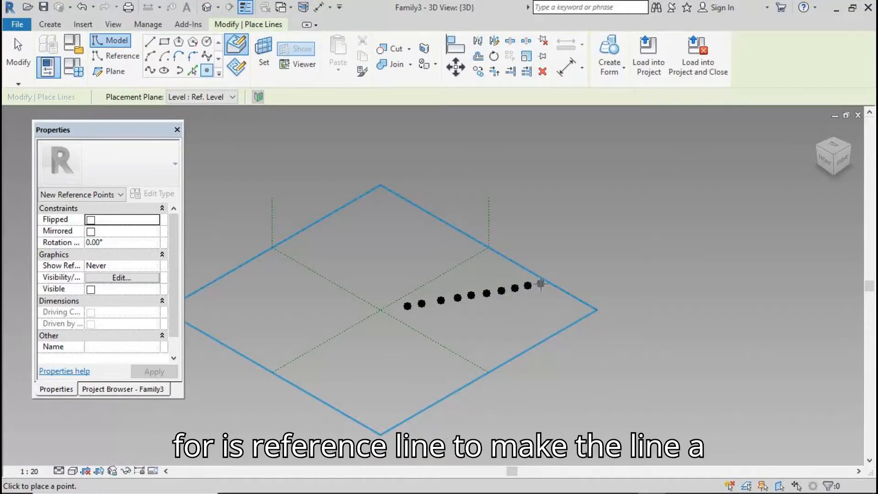
pyautogui.click(541, 283)
pyautogui.click(19, 53)
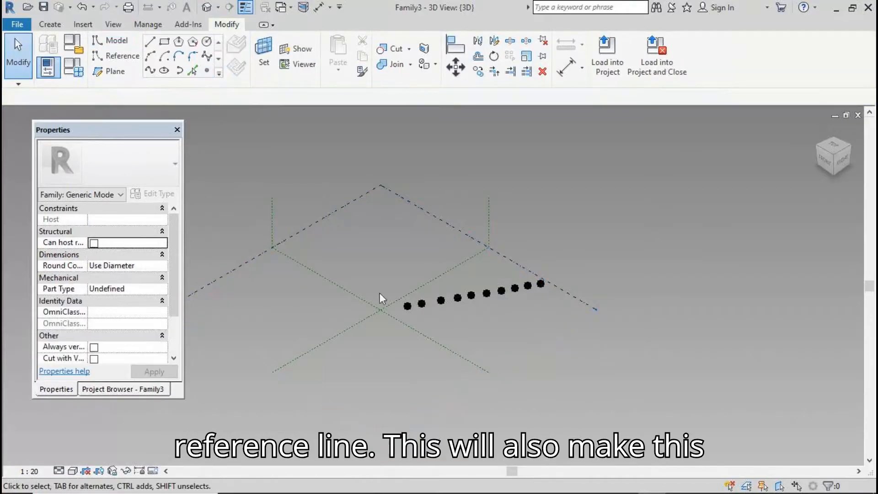
# Make the ten points adaptive and join them with a spline set as a reference line
pyautogui.moveTo(502, 291); pyautogui.dragTo(598, 317)
pyautogui.click(614, 55)
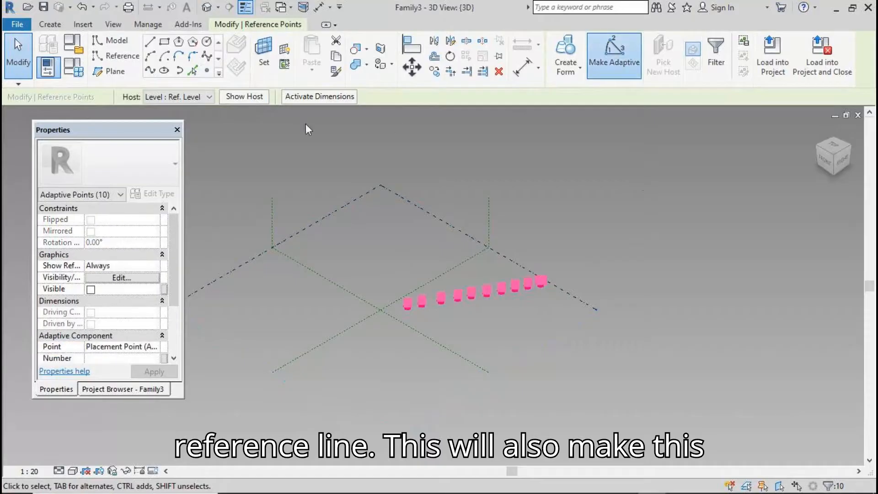
pyautogui.click(151, 70)
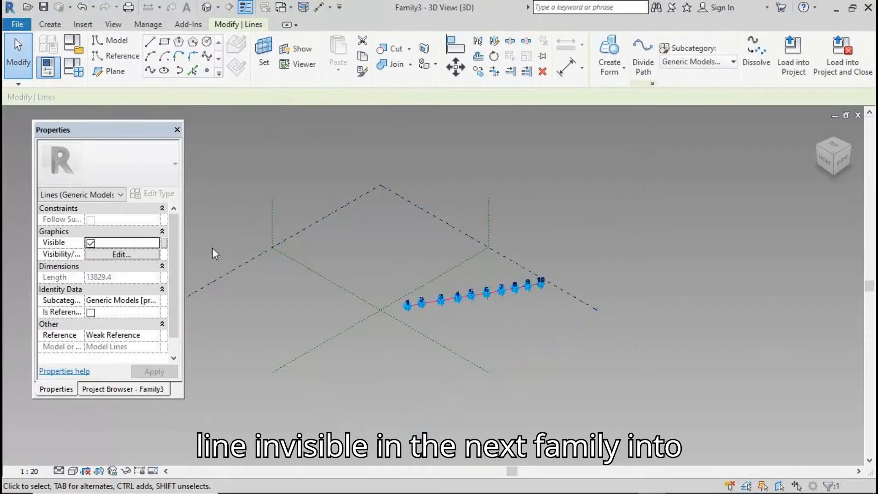
pyautogui.click(91, 313)
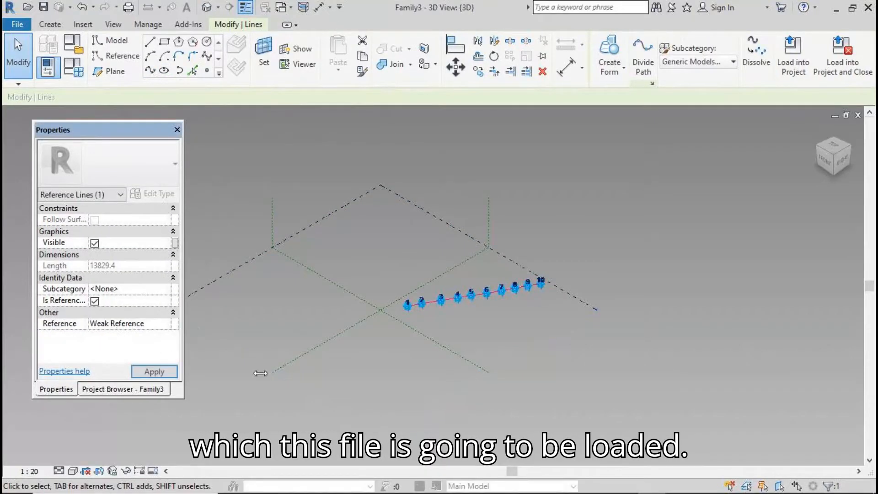
pyautogui.click(447, 397)
pyautogui.scroll(2, 439, 286)
pyautogui.scroll(3, 371, 279)
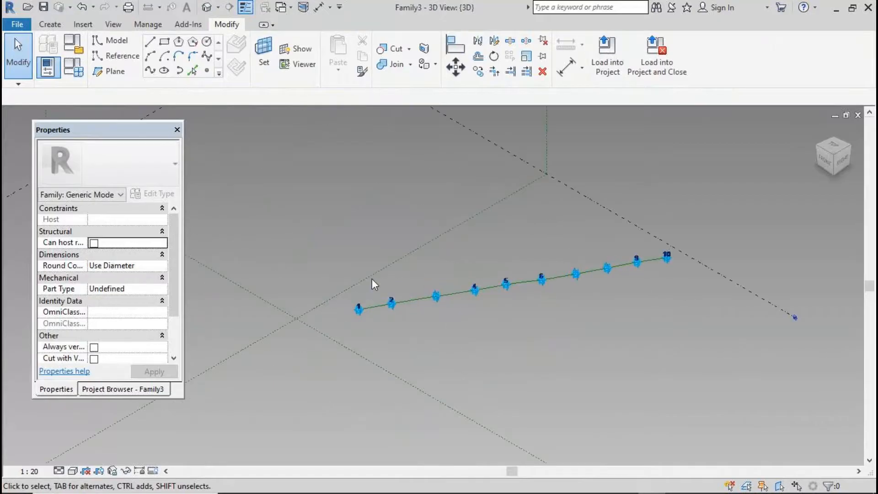
# Host a reference point on the spline near point 1
pyautogui.click(206, 71)
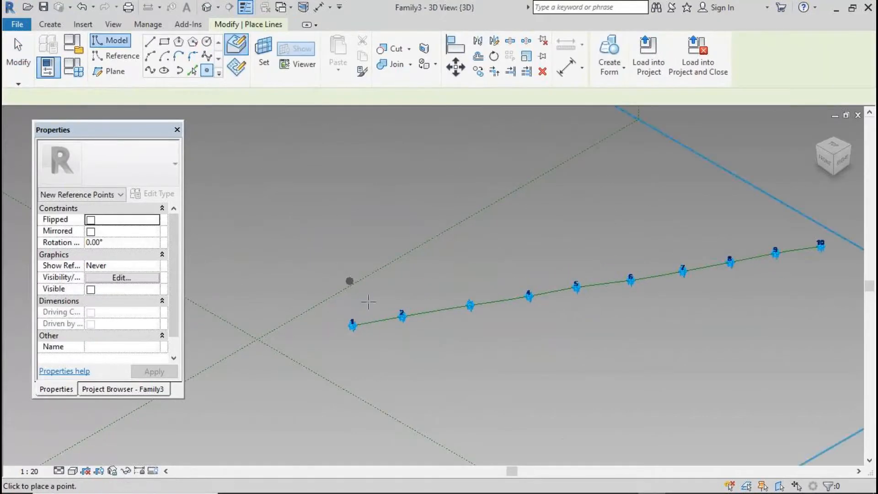
pyautogui.click(375, 320)
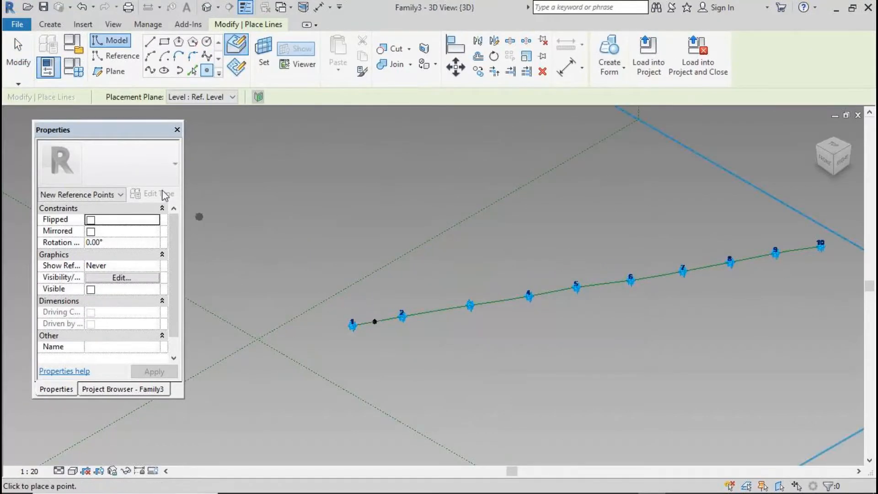
pyautogui.press('Escape')
pyautogui.press('Escape')
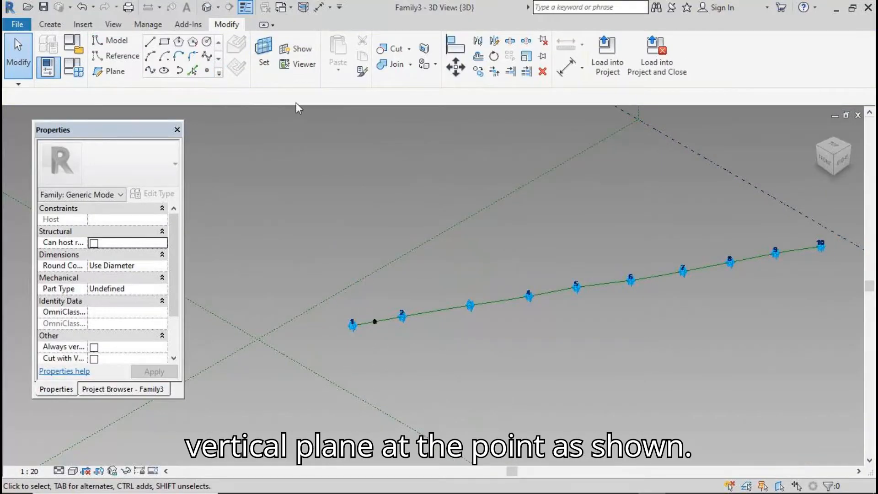
# Use the hosted point's vertical plane as work plane and place a point on it
pyautogui.click(264, 53)
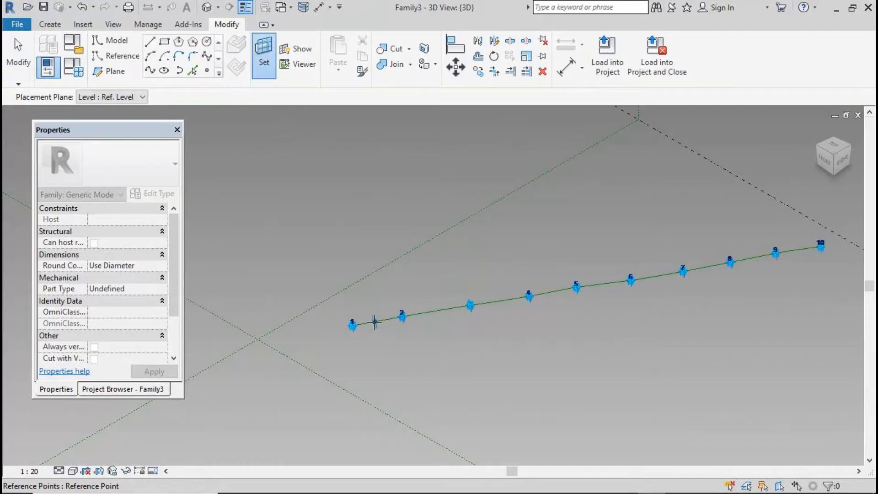
pyautogui.press('Tab')
pyautogui.click(374, 322)
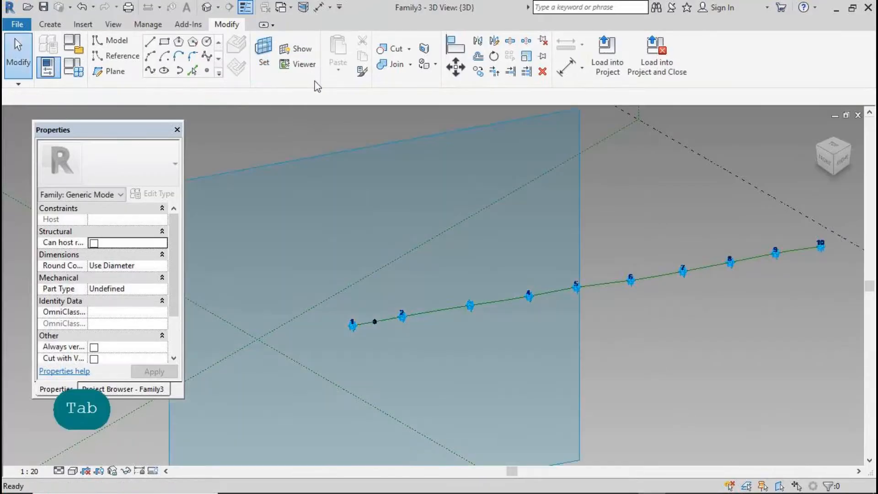
pyautogui.click(207, 71)
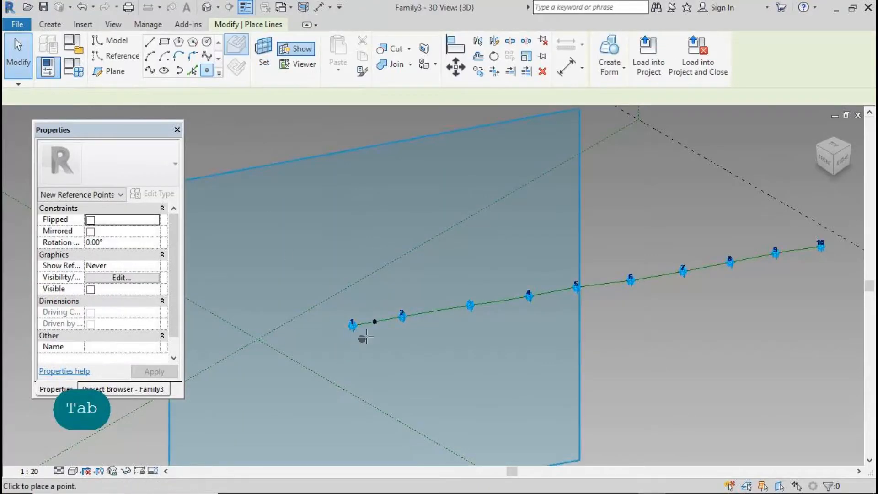
pyautogui.click(375, 322)
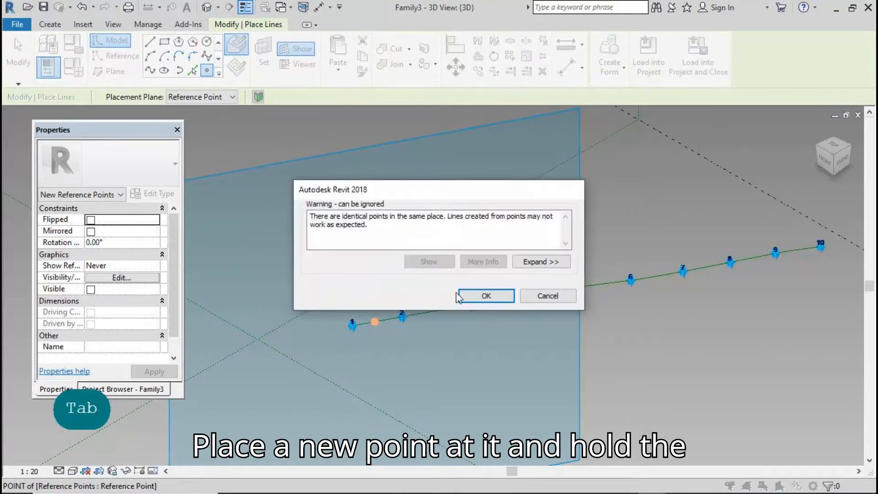
pyautogui.click(459, 297)
pyautogui.click(28, 52)
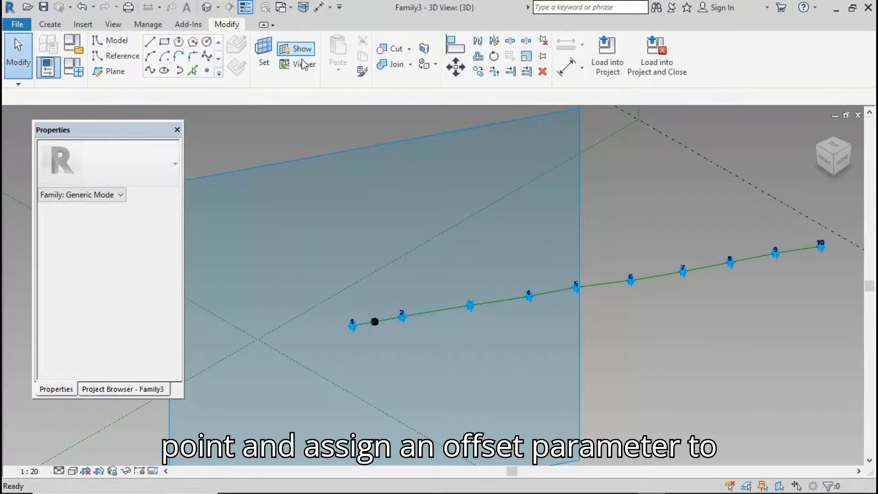
# Link the new point's Offset to a new family parameter named 'offset'
pyautogui.click(375, 322)
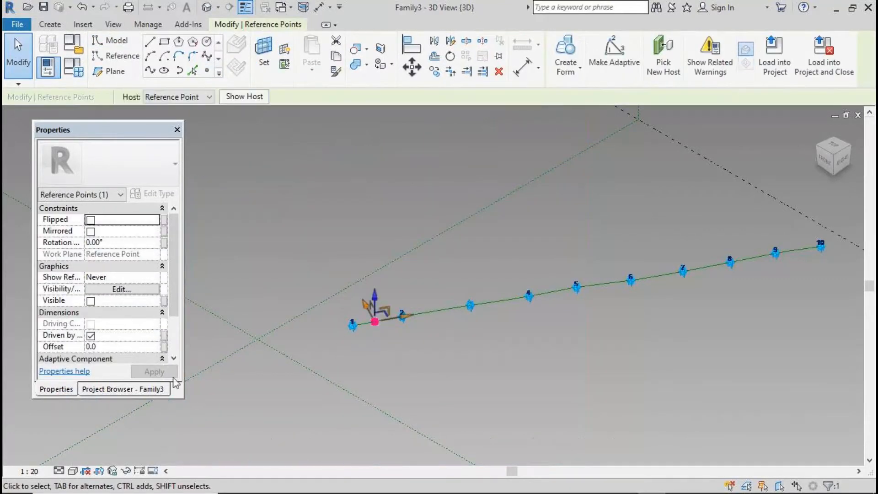
pyautogui.click(164, 347)
pyautogui.click(132, 369)
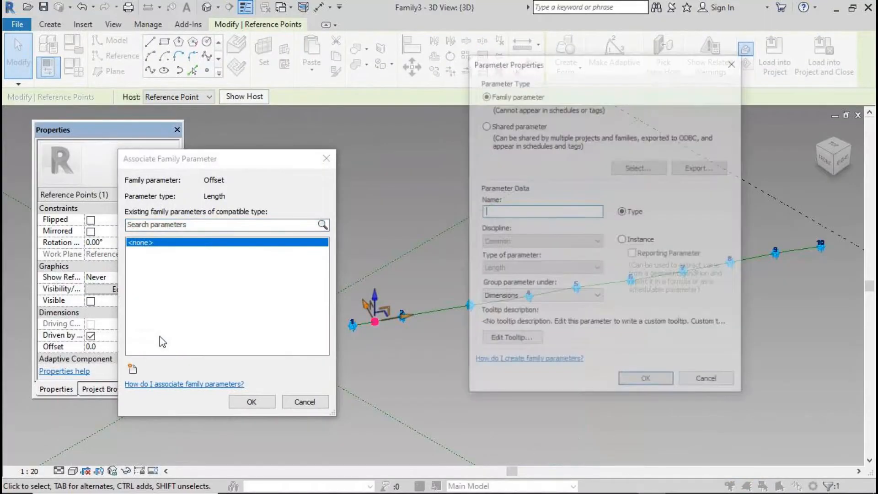
pyautogui.write('offset')
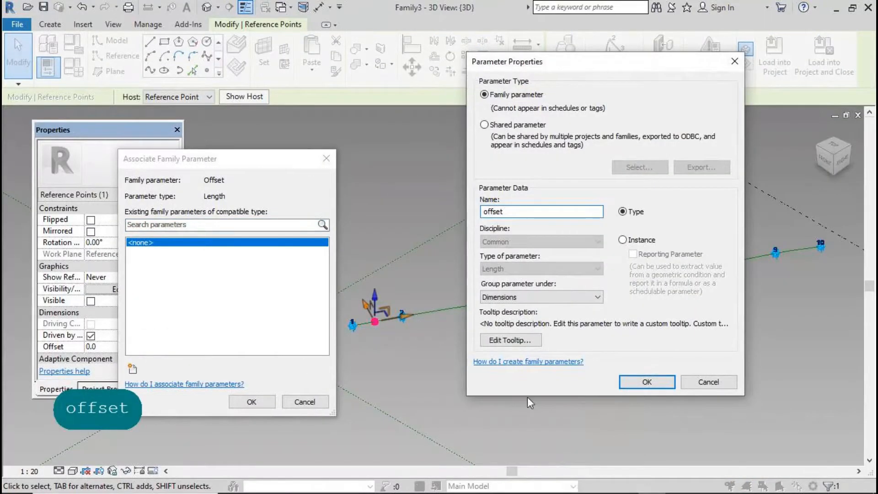
pyautogui.click(647, 382)
pyautogui.click(252, 401)
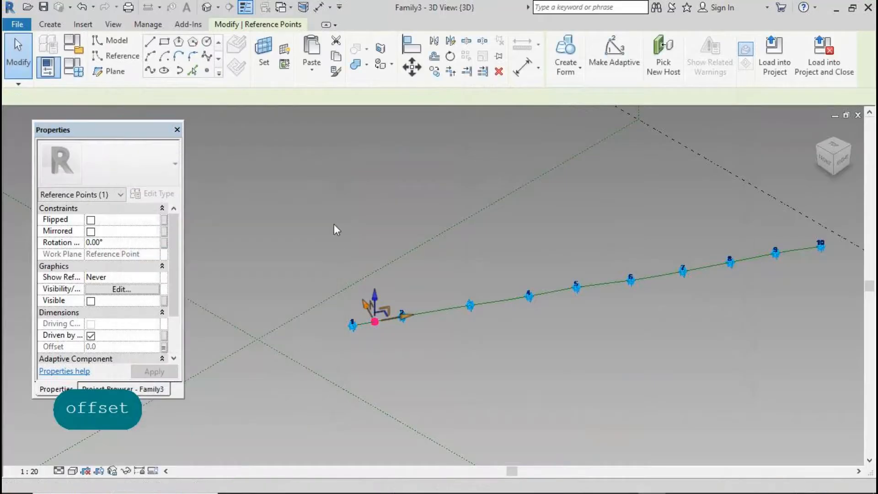
# Set the offset parameter to 600 in Family Types and deselect the points
pyautogui.click(73, 68)
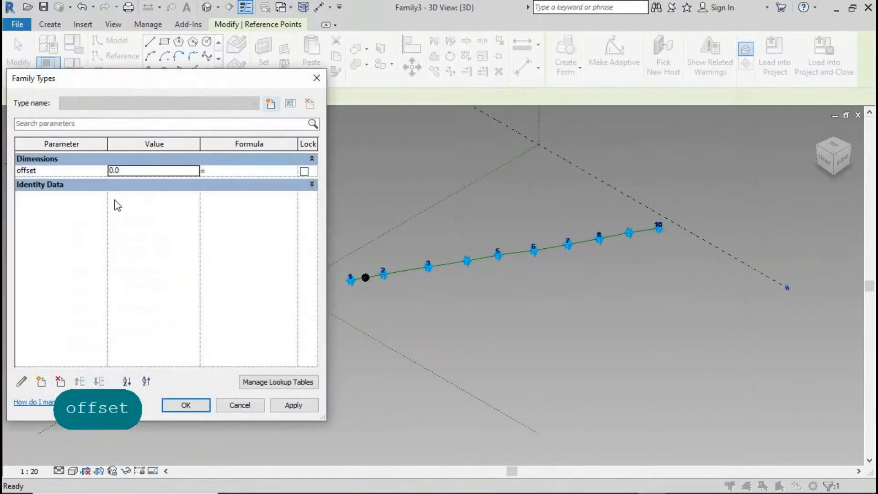
pyautogui.write('6')
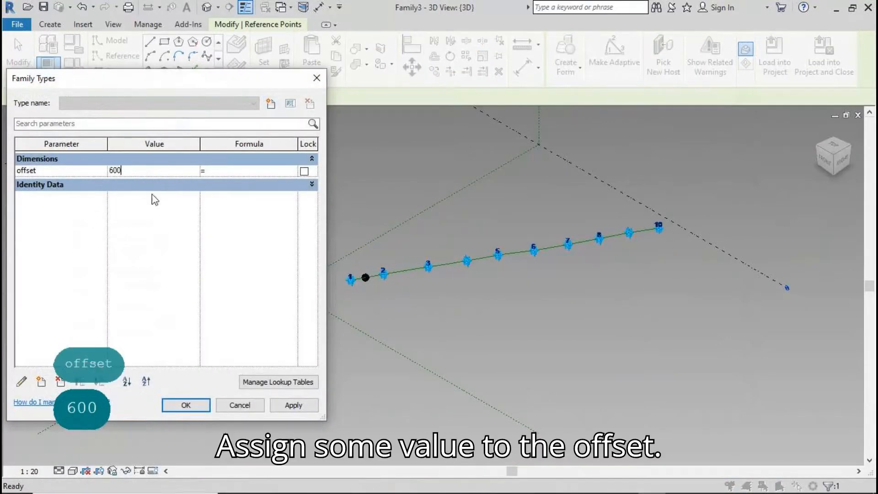
pyautogui.click(297, 407)
pyautogui.click(185, 410)
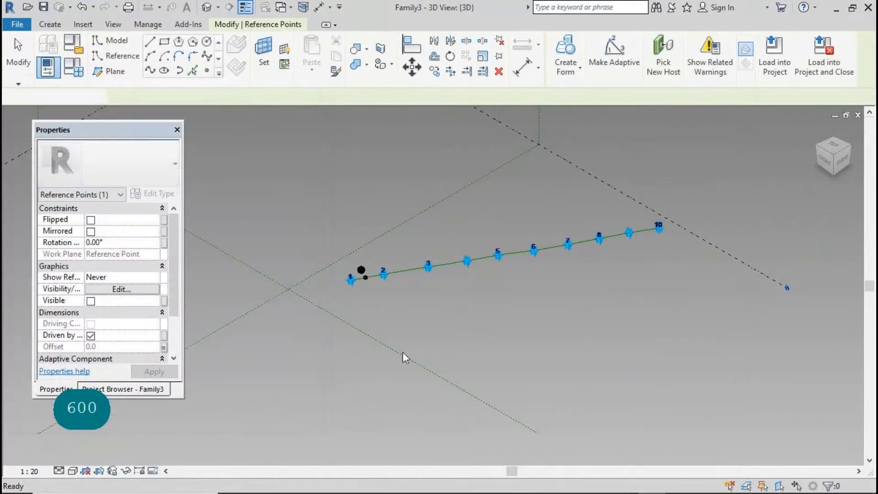
pyautogui.click(446, 245)
pyautogui.scroll(2, 447, 245)
# Copy the point pair near point 1 four times in a row above the spline
pyautogui.moveTo(287, 271); pyautogui.dragTo(317, 311)
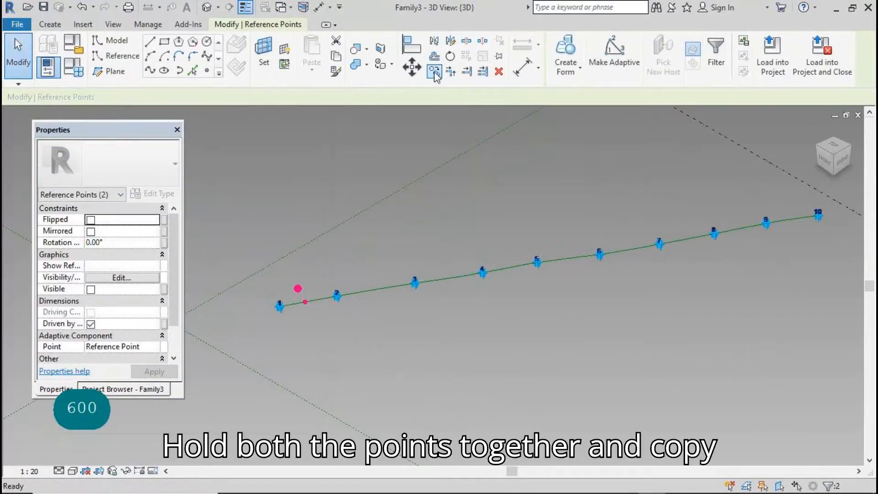
pyautogui.click(434, 71)
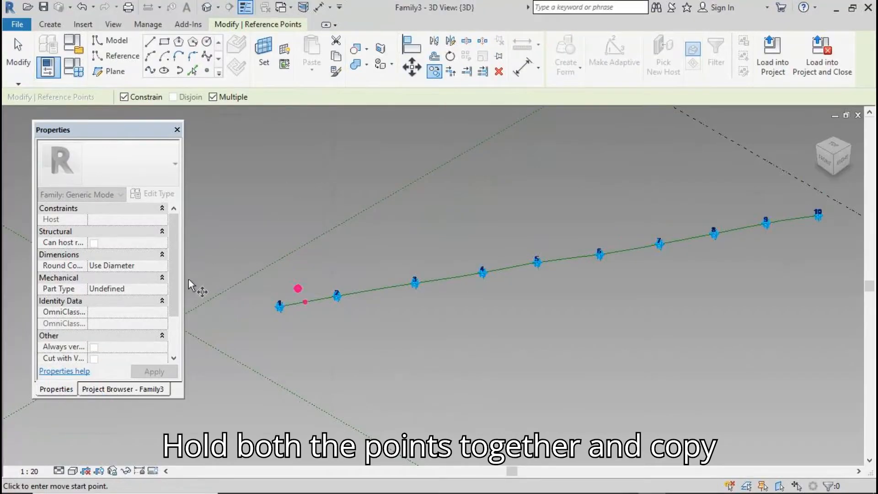
pyautogui.moveTo(174, 290); pyautogui.dragTo(182, 275)
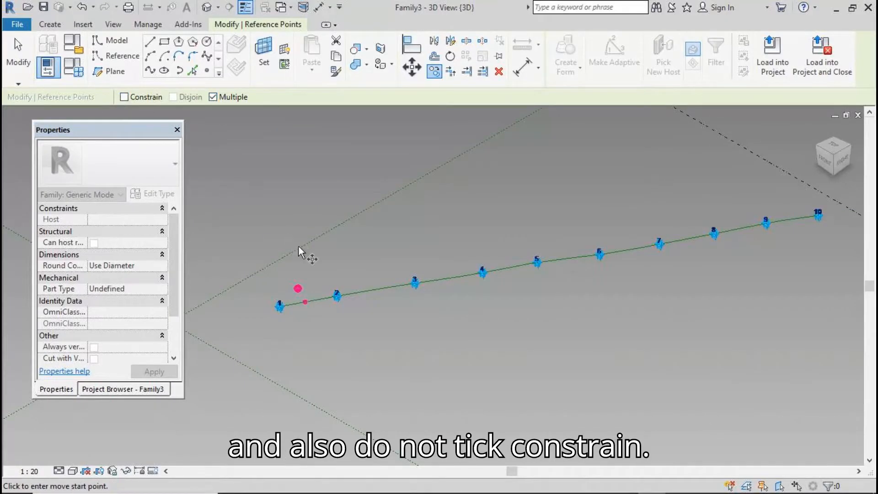
pyautogui.click(307, 290)
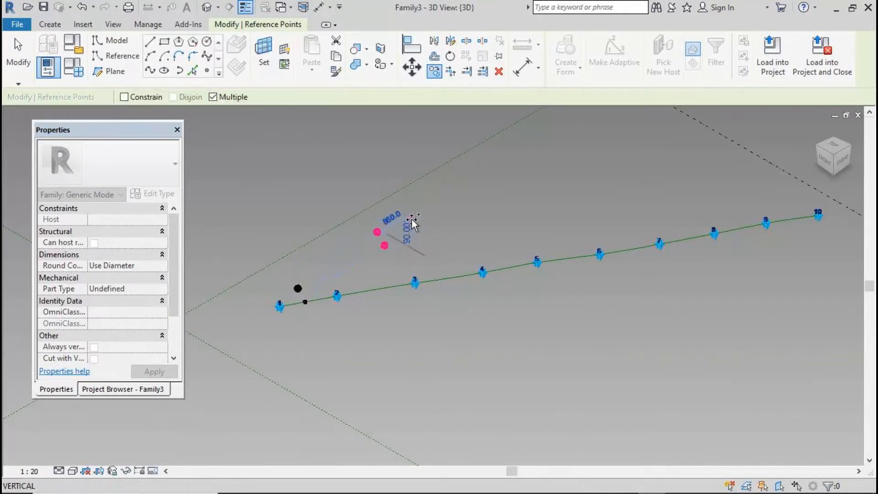
pyautogui.click(477, 197)
pyautogui.click(502, 182)
pyautogui.click(531, 178)
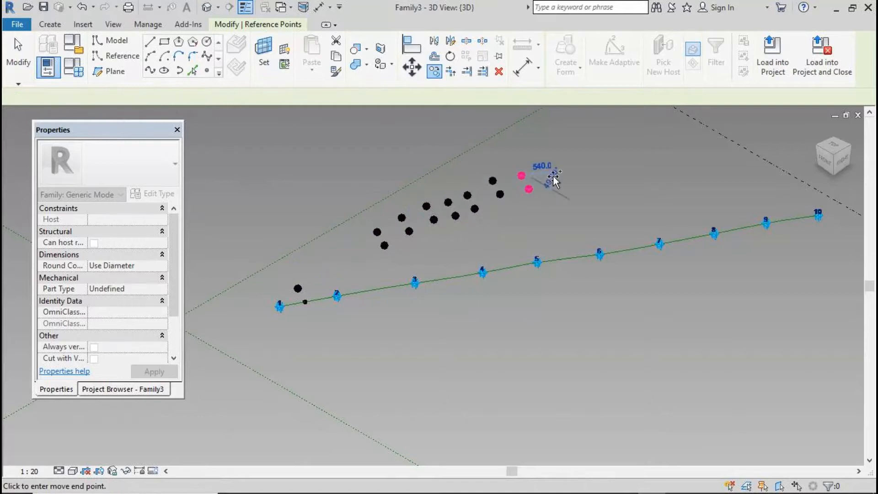
pyautogui.click(553, 177)
pyautogui.click(18, 53)
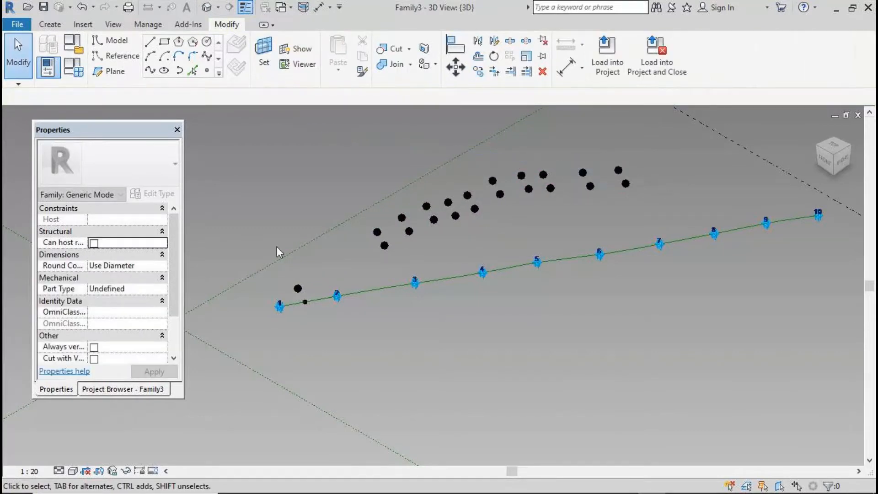
# Rehost the copied lower points onto the green spline with Pick New Host
pyautogui.click(384, 246)
pyautogui.click(707, 52)
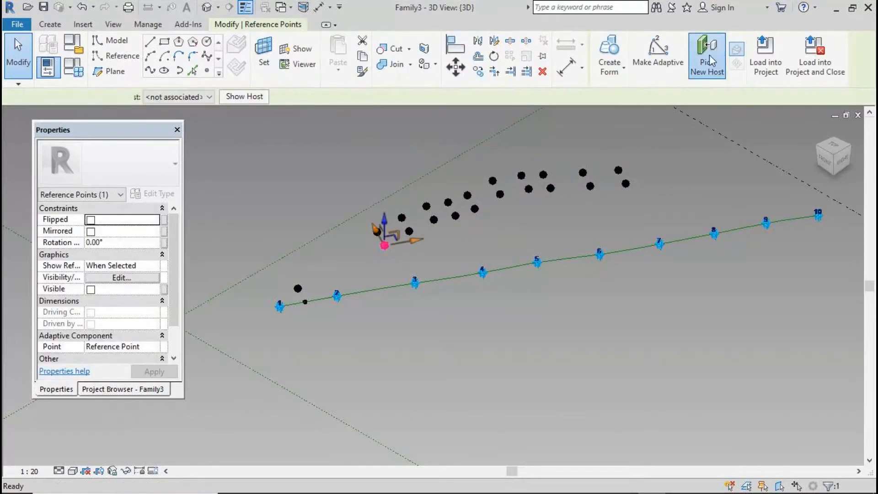
pyautogui.click(361, 292)
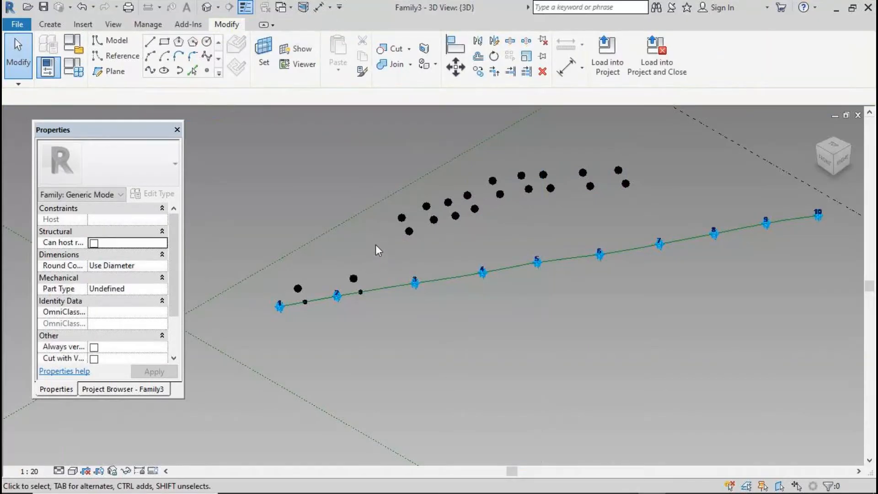
pyautogui.click(402, 218)
pyautogui.click(707, 52)
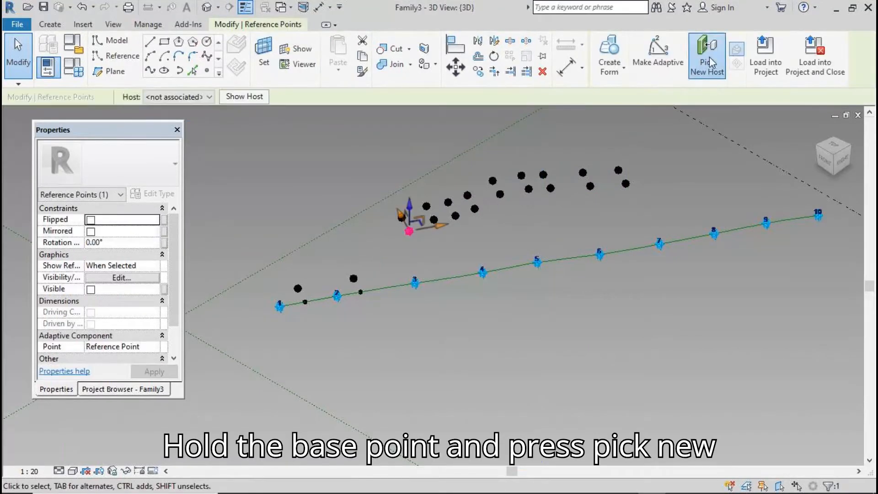
pyautogui.click(388, 287)
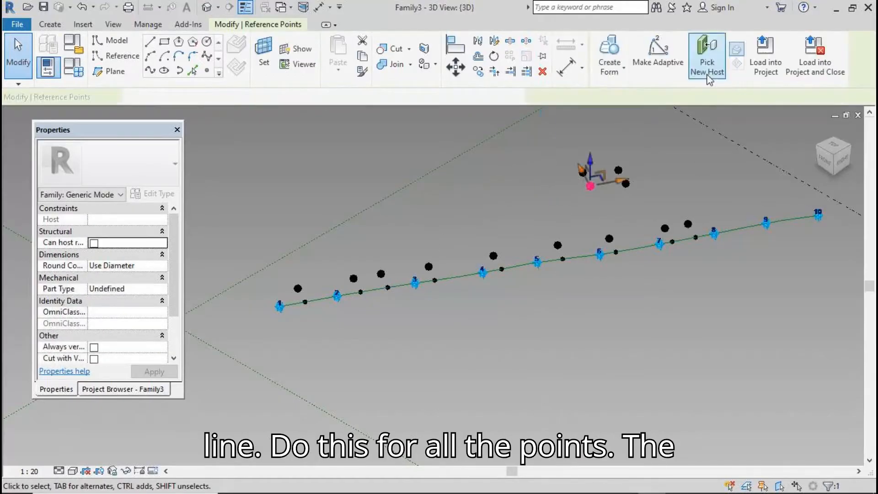
pyautogui.click(707, 60)
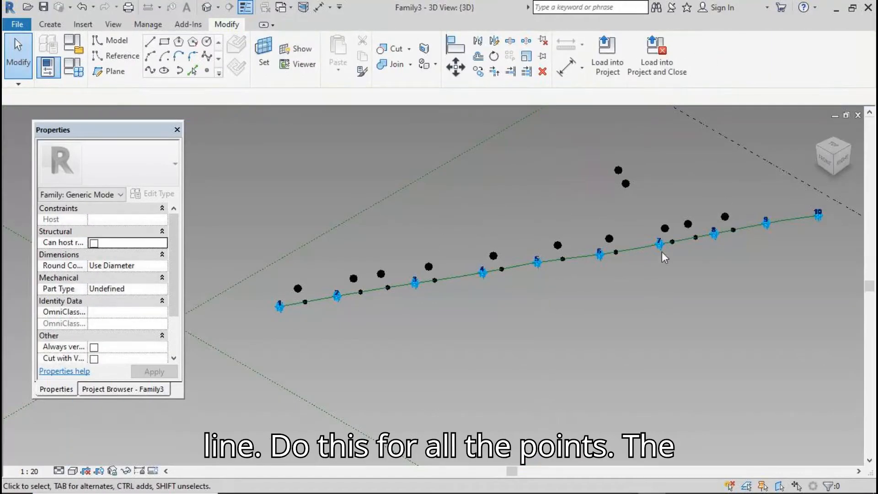
pyautogui.click(733, 230)
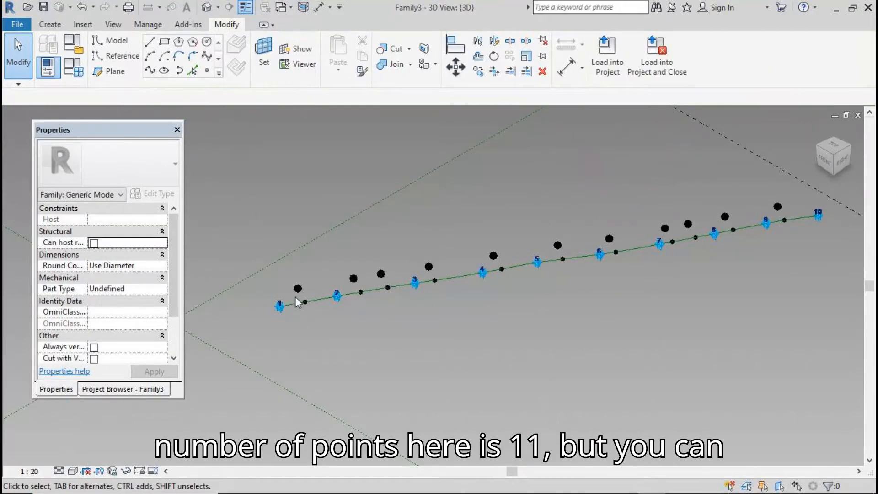
# Set the hosted point nearest point 1 to Normalized Curve Parameter 0
pyautogui.click(306, 304)
pyautogui.click(149, 358)
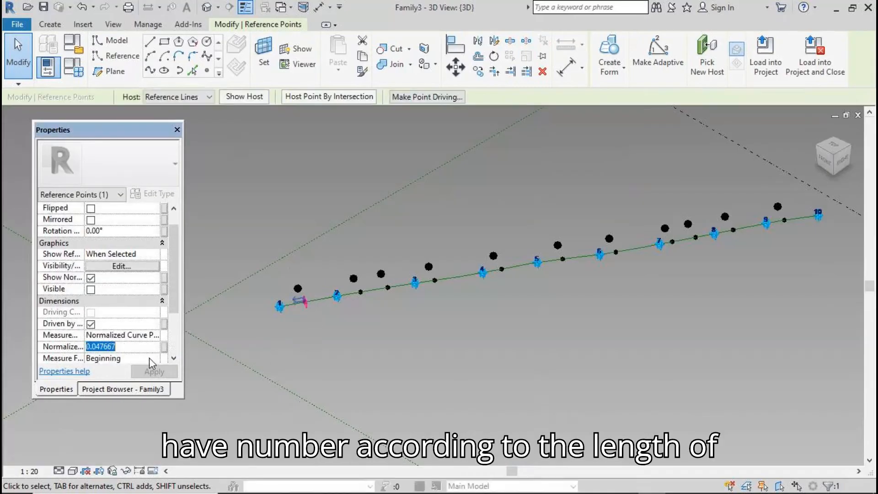
pyautogui.write('0')
pyautogui.click(167, 371)
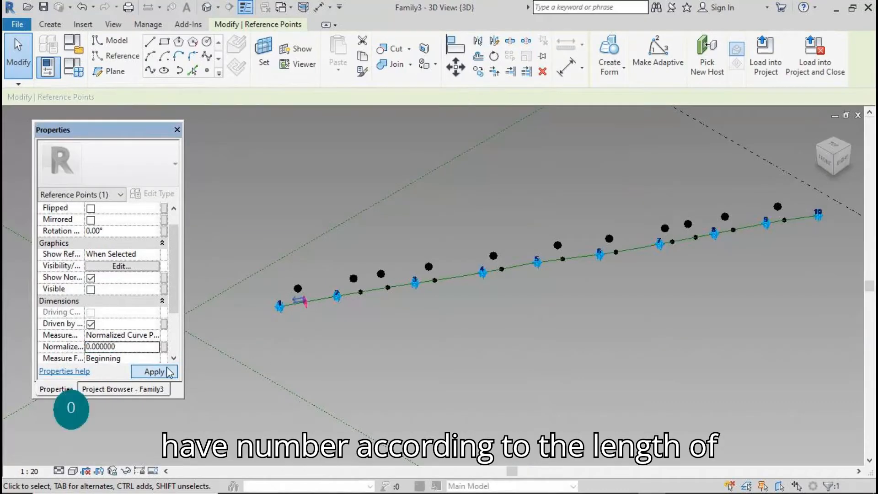
pyautogui.press('Escape')
# Move the hosted point near point 9 to normalized position 1, the line's end
pyautogui.click(785, 220)
pyautogui.click(139, 356)
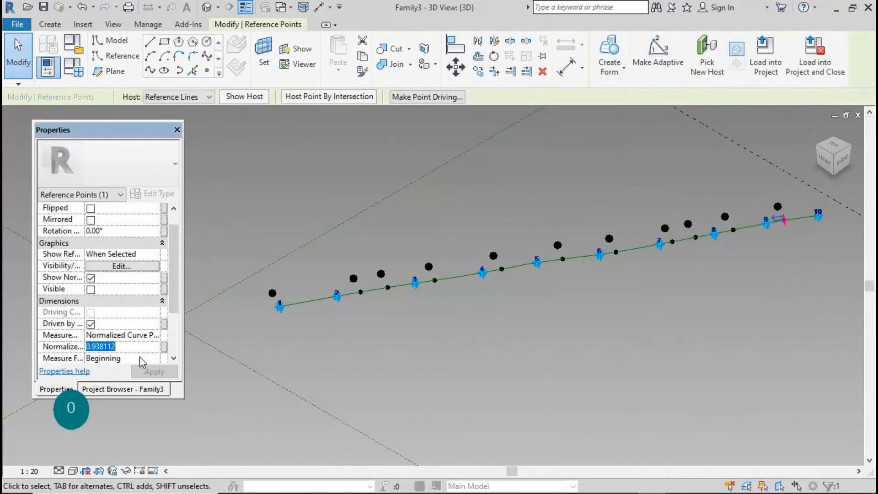
pyautogui.write('1')
pyautogui.click(147, 373)
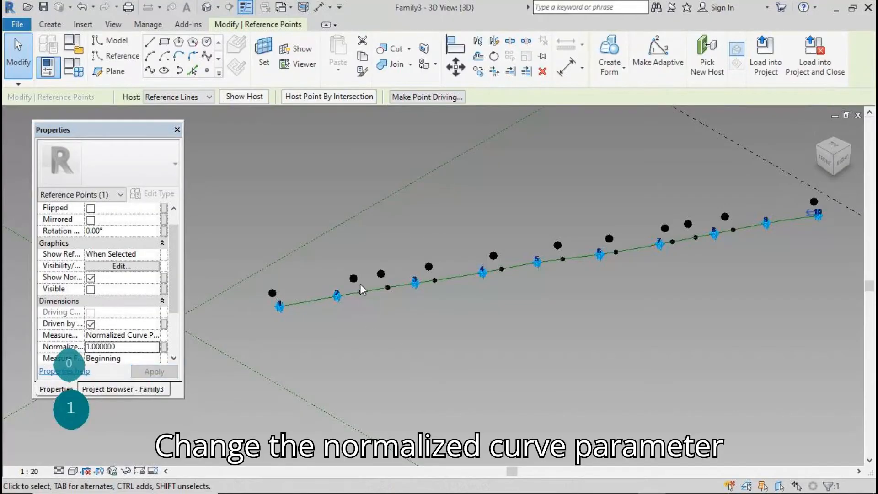
pyautogui.press('Escape')
# Set the next two hosted points to normalized positions 0.1 and 0.2
pyautogui.click(361, 291)
pyautogui.click(139, 361)
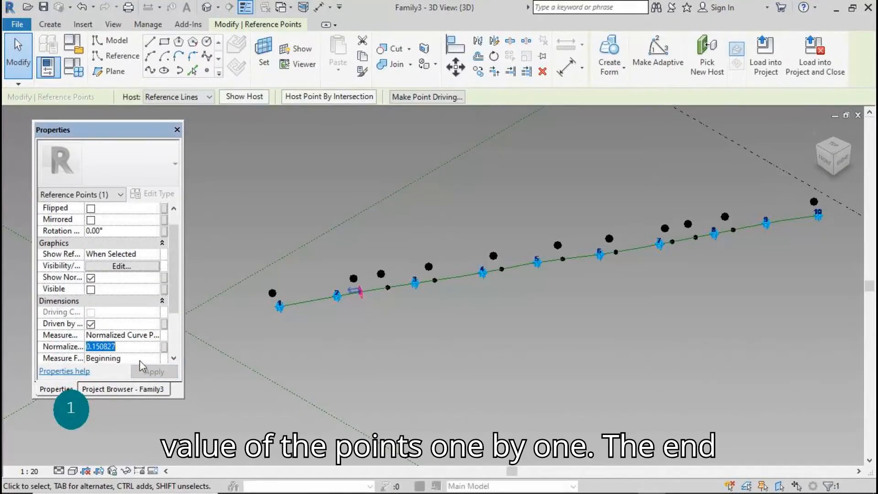
pyautogui.write('0.1')
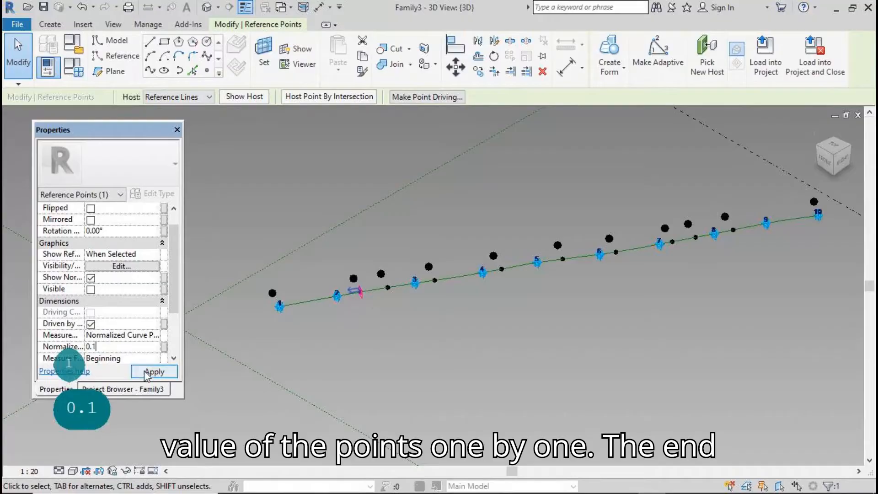
pyautogui.click(155, 371)
pyautogui.moveTo(377, 282); pyautogui.dragTo(392, 297)
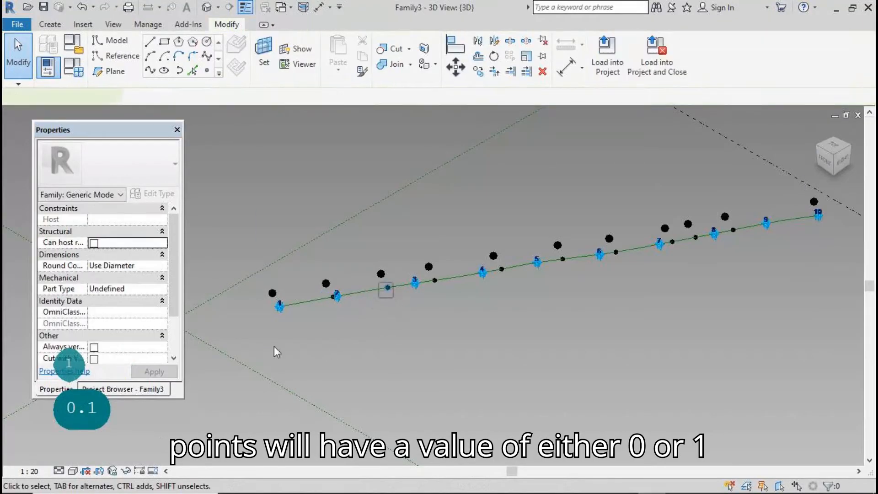
pyautogui.click(146, 359)
pyautogui.write('0.2')
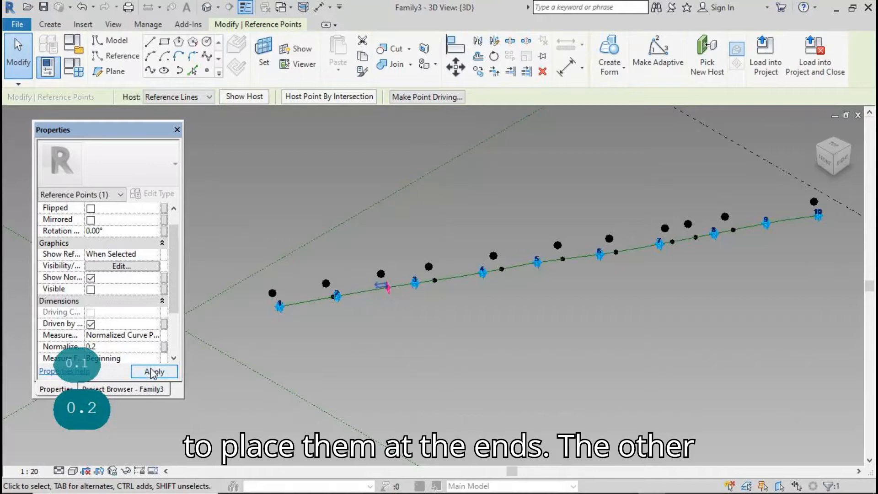
pyautogui.click(154, 371)
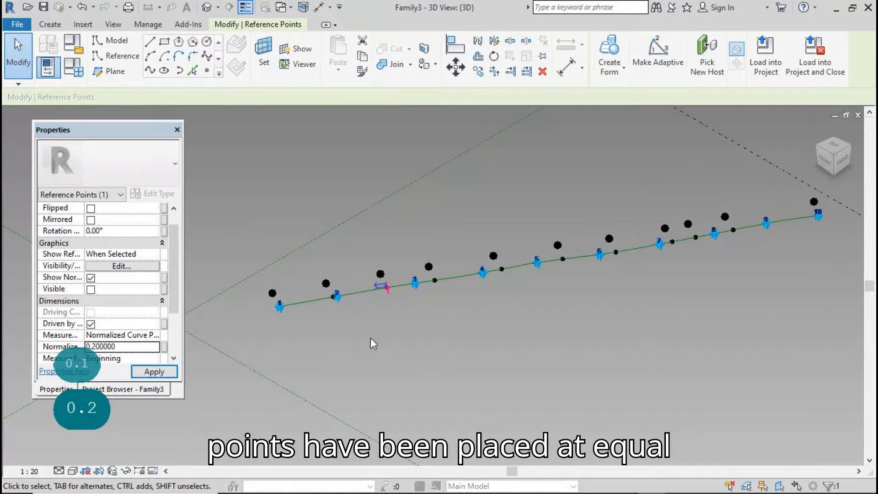
pyautogui.click(441, 290)
# Set the following hosted points to normalized positions 0.3, 0.4 and 0.5
pyautogui.click(435, 280)
pyautogui.click(141, 358)
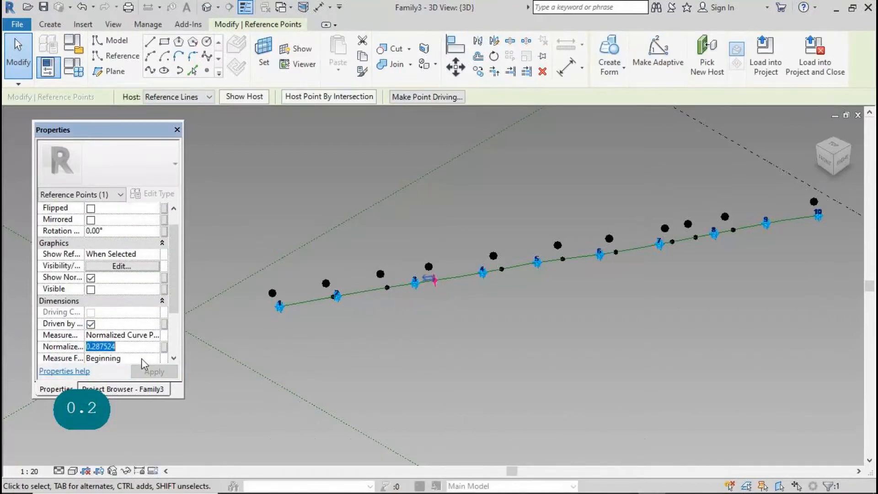
pyautogui.write('0.3')
pyautogui.click(147, 370)
pyautogui.click(437, 305)
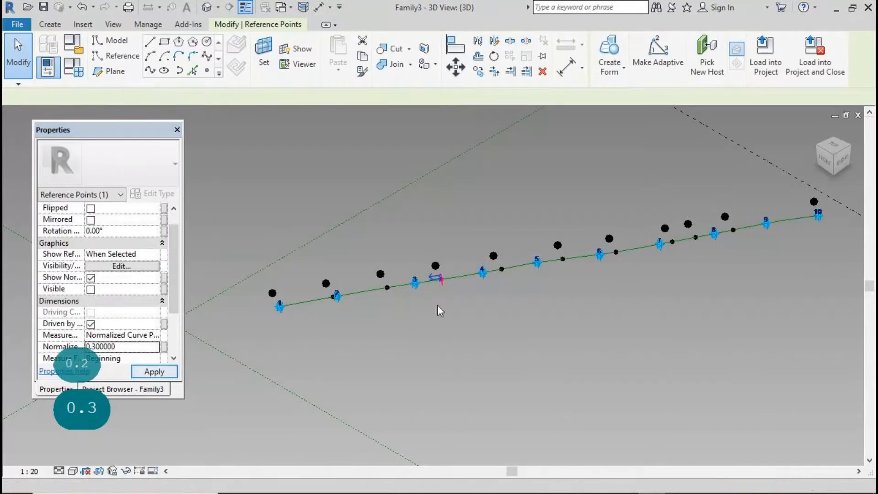
pyautogui.click(495, 267)
pyautogui.click(141, 359)
pyautogui.write('0.4')
pyautogui.click(154, 371)
pyautogui.click(562, 259)
pyautogui.click(141, 358)
pyautogui.write('0.5')
pyautogui.click(154, 371)
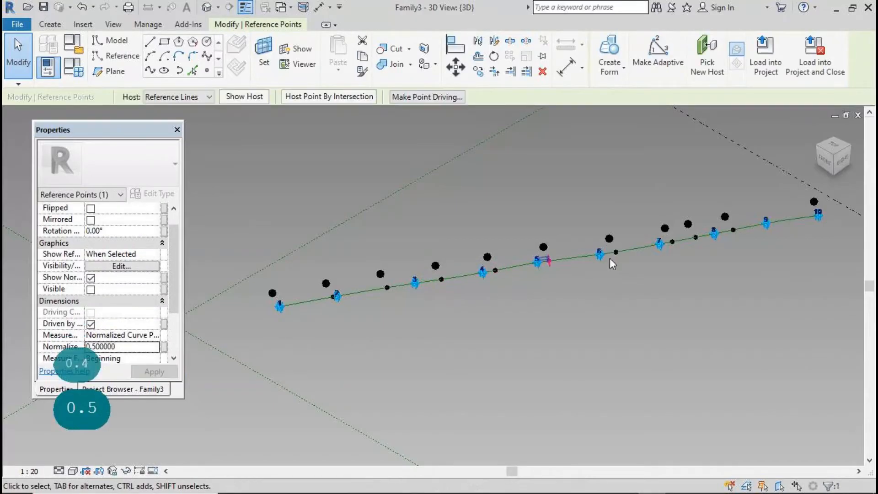
pyautogui.click(615, 252)
# Set the remaining hosted points to normalized positions 0.7, 0.8 and 0.9
pyautogui.click(142, 358)
pyautogui.click(141, 358)
pyautogui.write('0.7')
pyautogui.click(154, 371)
pyautogui.click(696, 237)
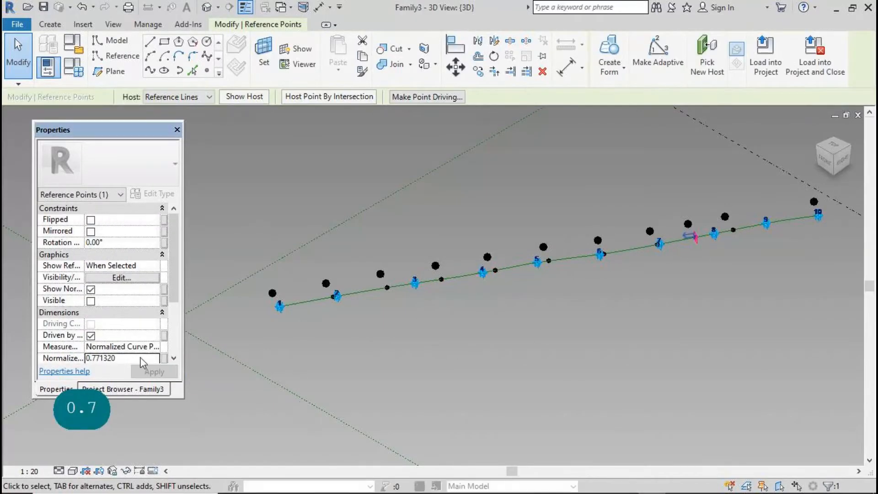
pyautogui.click(142, 358)
pyautogui.write('0.8')
pyautogui.click(154, 371)
pyautogui.click(733, 230)
pyautogui.click(131, 357)
pyautogui.write('0.9')
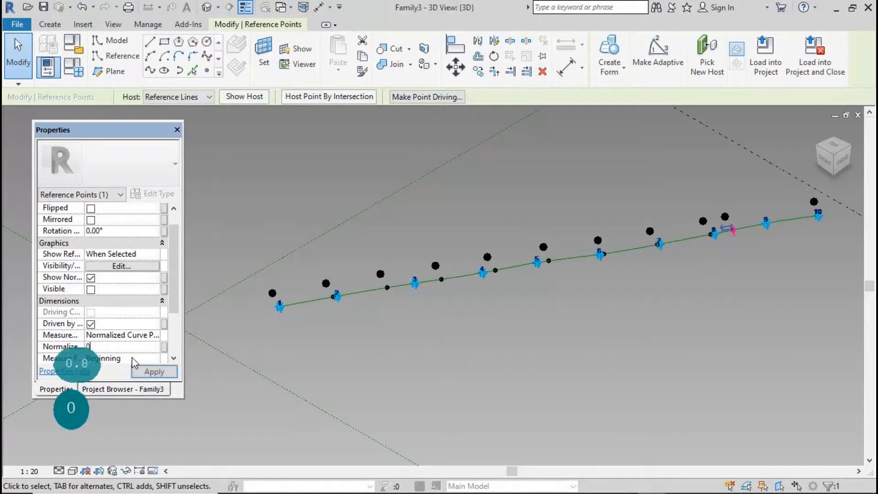
pyautogui.click(142, 373)
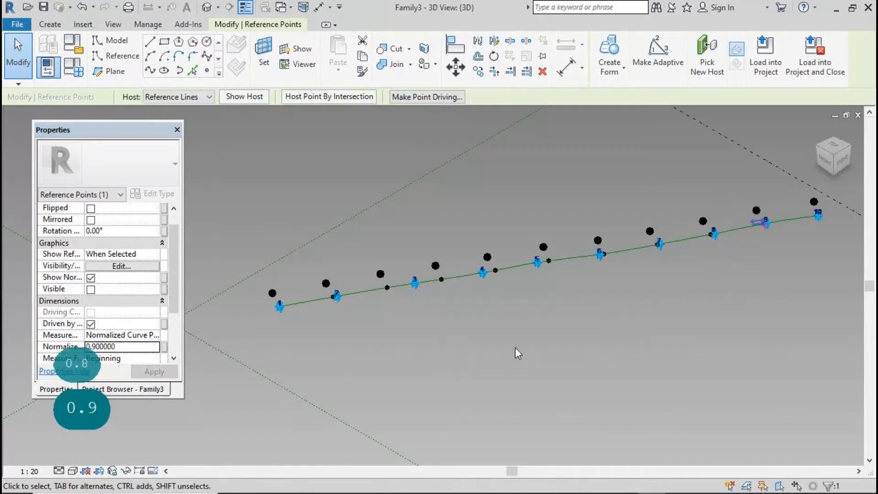
pyautogui.click(515, 347)
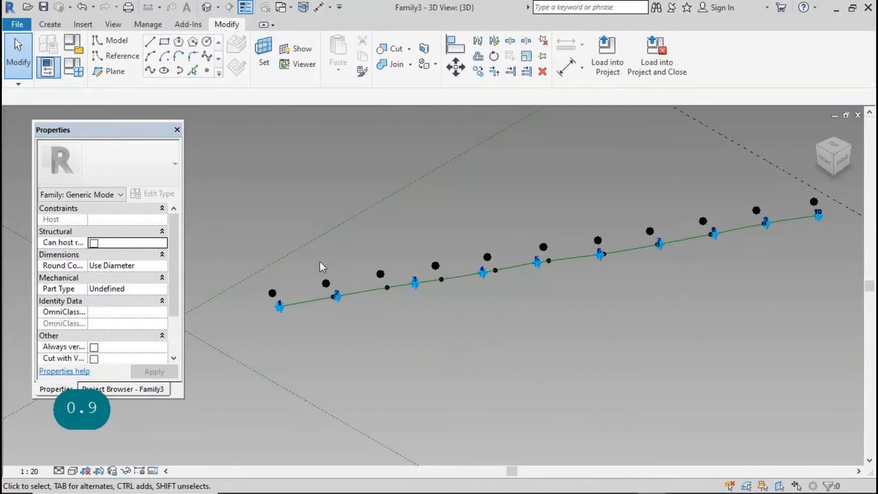
# Link the raised point near point 2's Offset to a new parameter off2
pyautogui.click(327, 284)
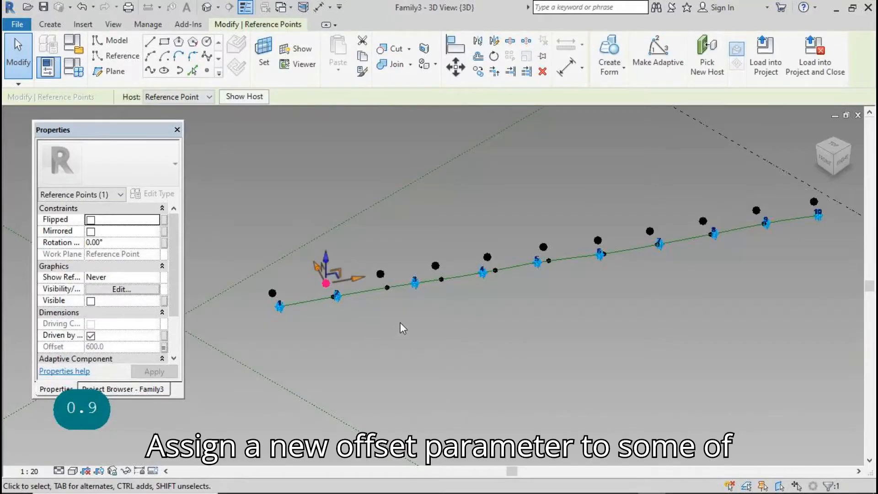
pyautogui.click(163, 347)
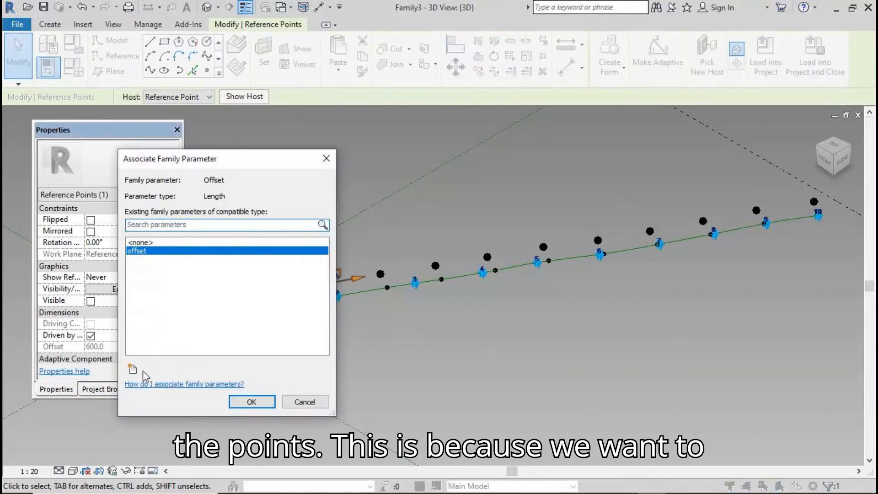
pyautogui.click(132, 369)
pyautogui.write('o')
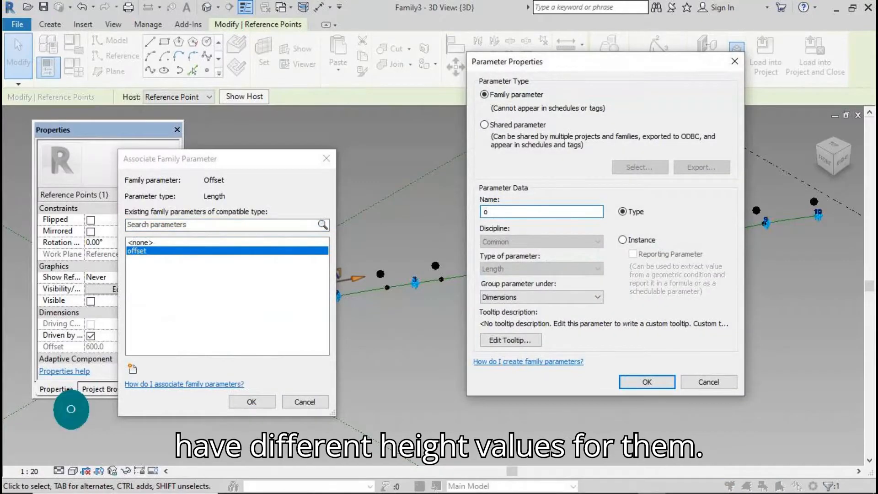
pyautogui.write('ff2')
pyautogui.click(625, 385)
pyautogui.press('Return')
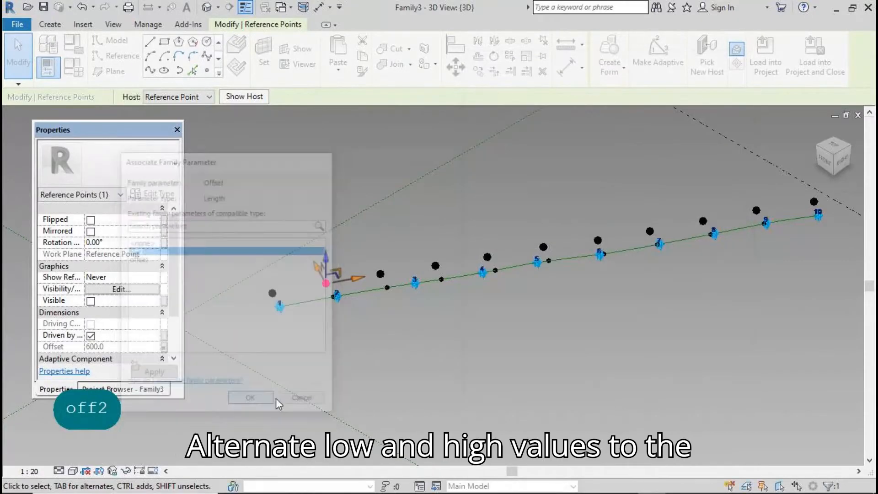
# Link the fourth offset point's Offset to a new parameter off3
pyautogui.moveTo(426, 245); pyautogui.dragTo(446, 276)
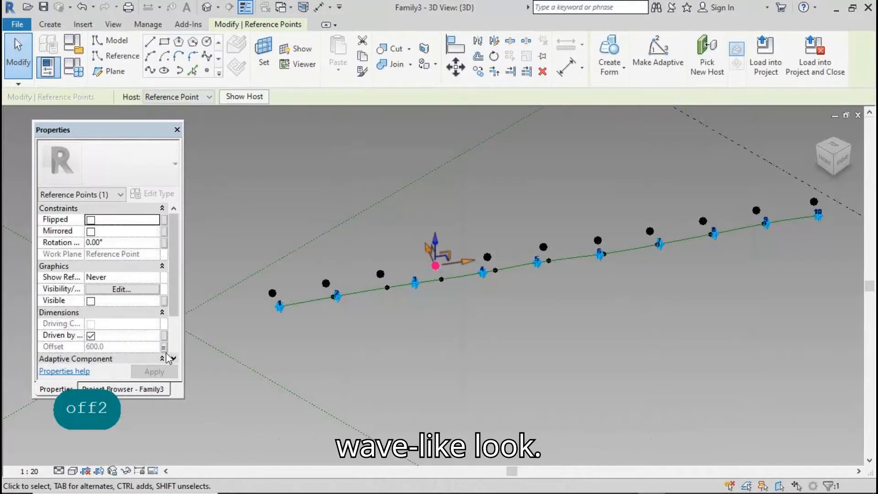
pyautogui.click(163, 347)
pyautogui.click(132, 369)
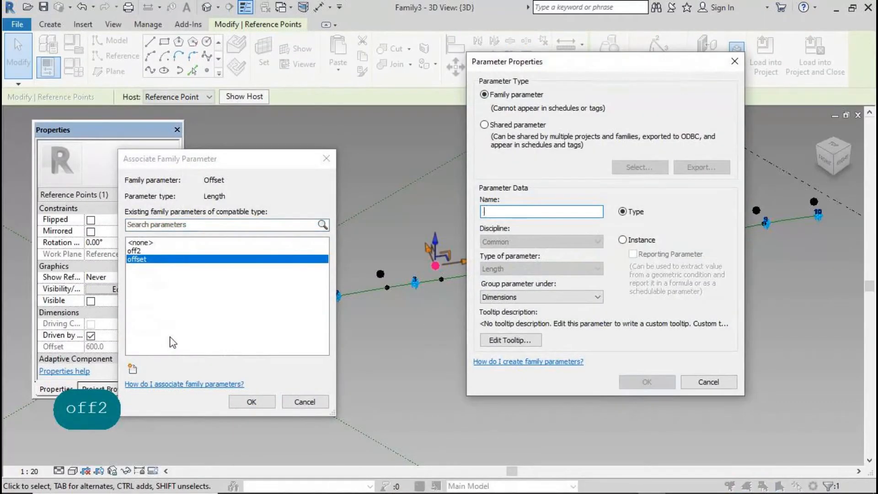
pyautogui.write('off3')
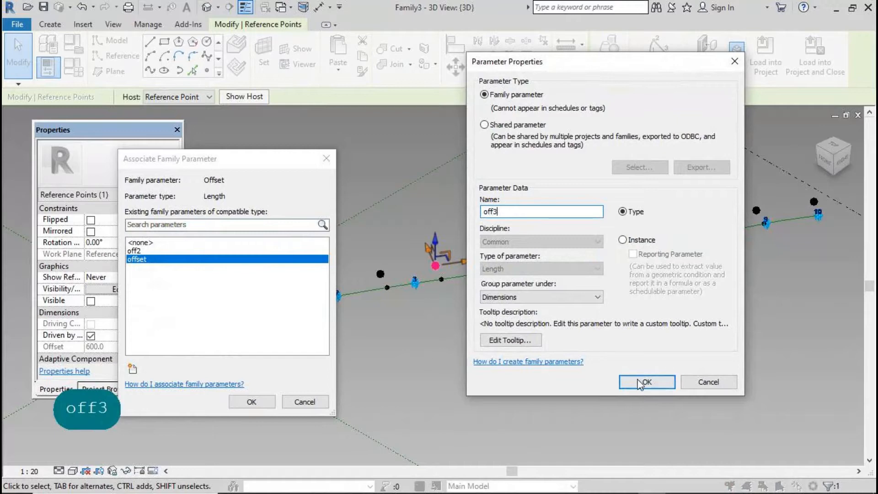
pyautogui.click(644, 382)
pyautogui.click(252, 402)
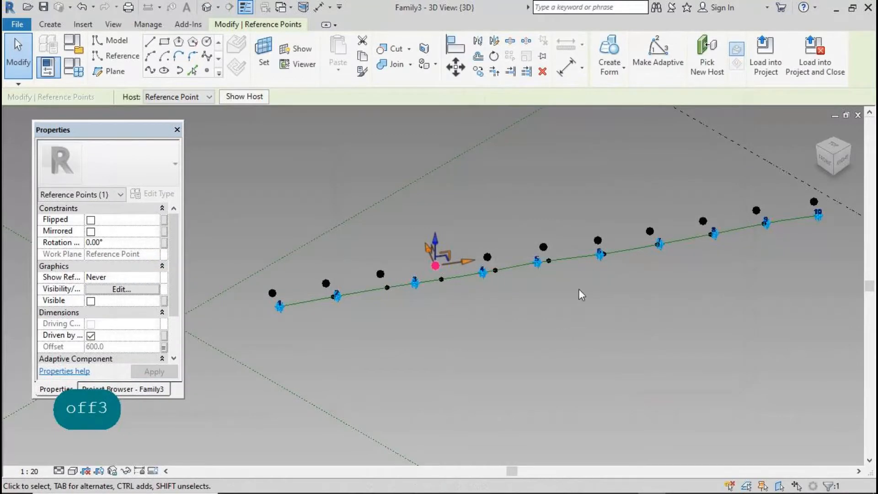
# Try a new offset parameter for the next wave point, cancelling after the duplicate-name warning
pyautogui.click(551, 253)
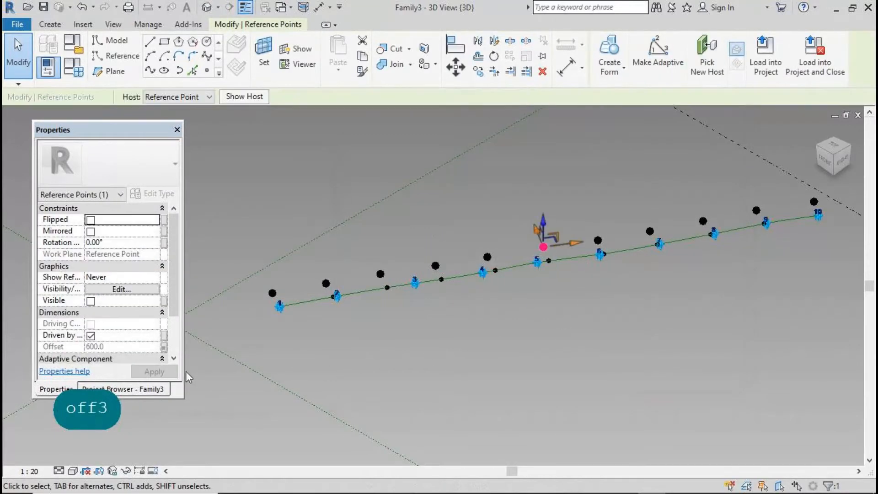
pyautogui.click(164, 348)
pyautogui.click(133, 368)
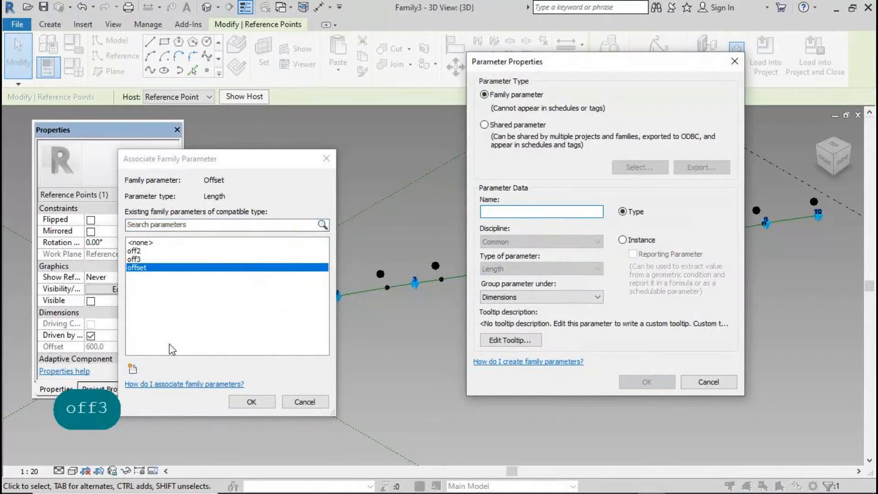
pyautogui.write('off2')
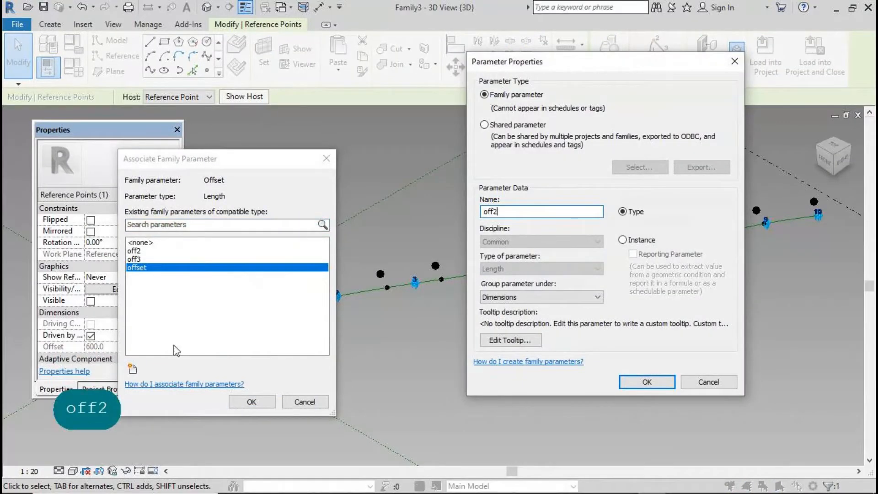
pyautogui.click(640, 383)
pyautogui.press('Return')
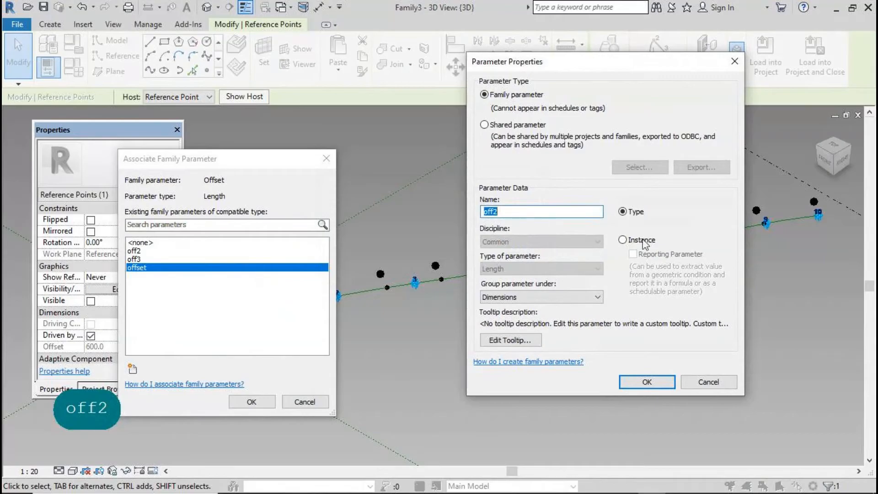
pyautogui.click(699, 379)
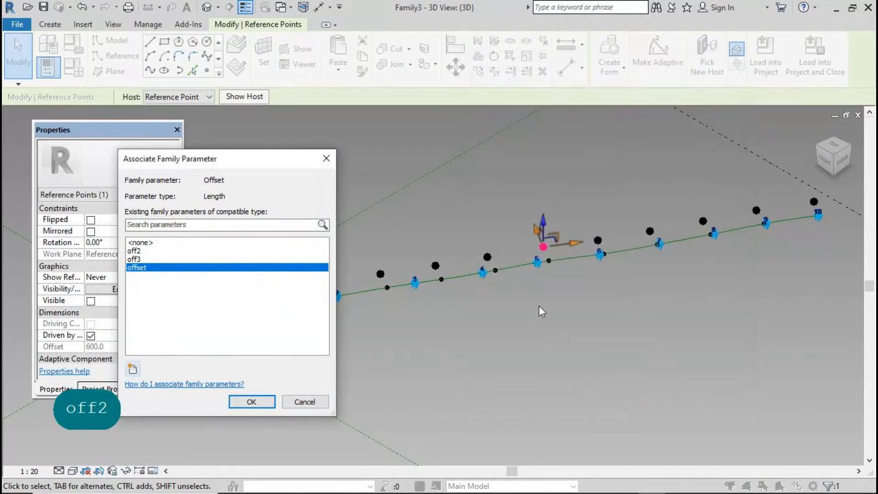
pyautogui.click(304, 402)
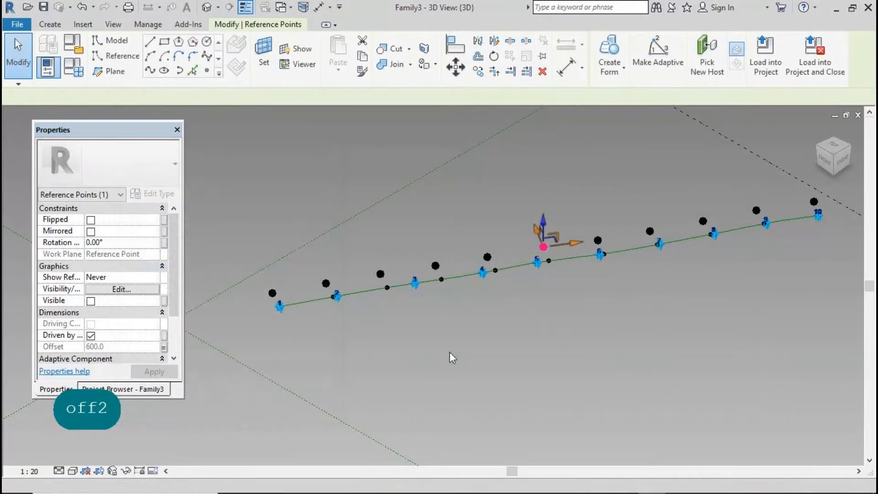
pyautogui.click(162, 349)
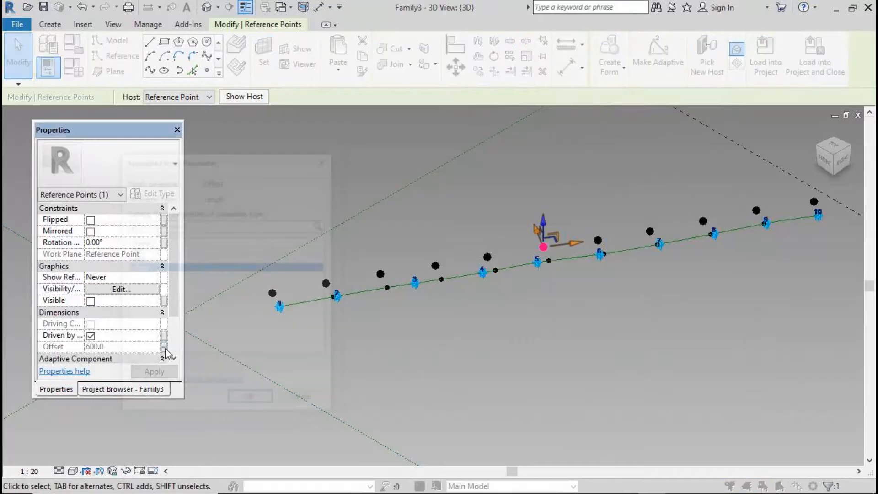
# Tie the current point's Offset to off2 and the point near marker 7 to off3
pyautogui.click(137, 251)
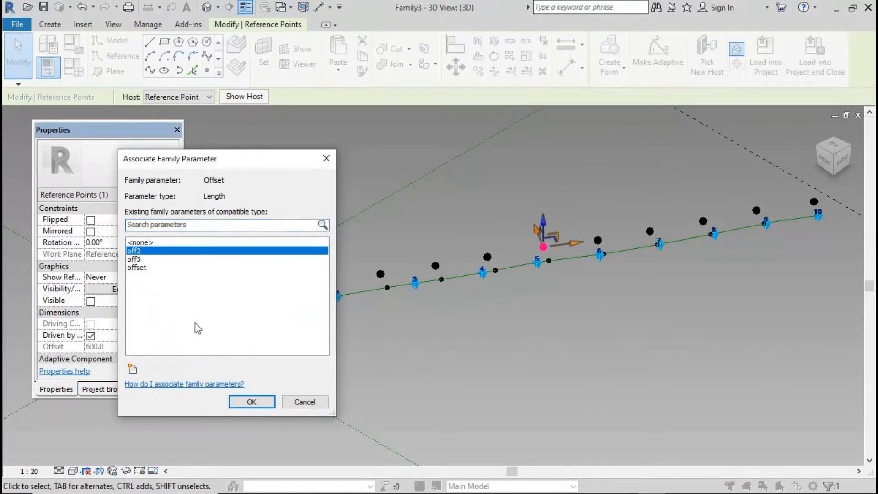
pyautogui.click(251, 402)
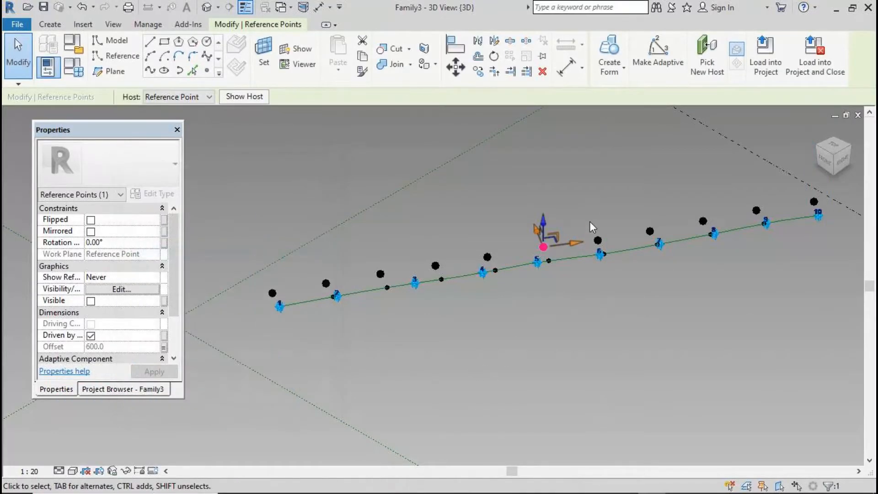
pyautogui.click(658, 236)
pyautogui.click(650, 231)
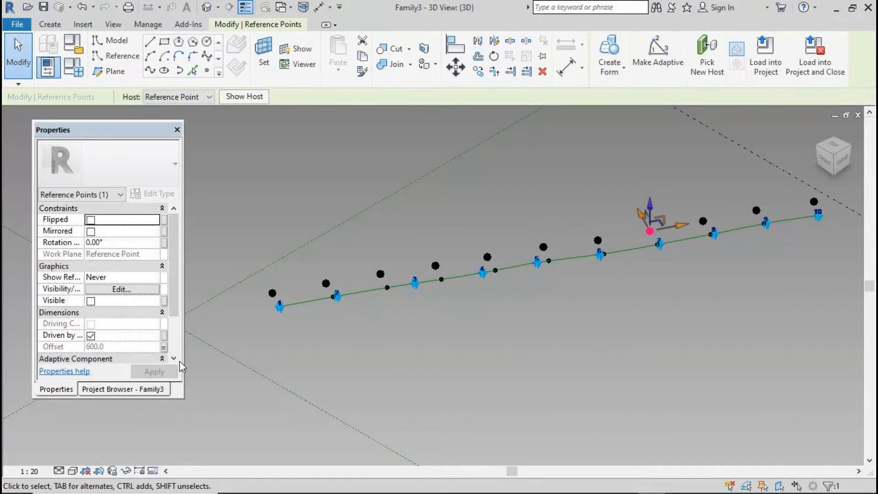
pyautogui.click(164, 348)
pyautogui.click(138, 259)
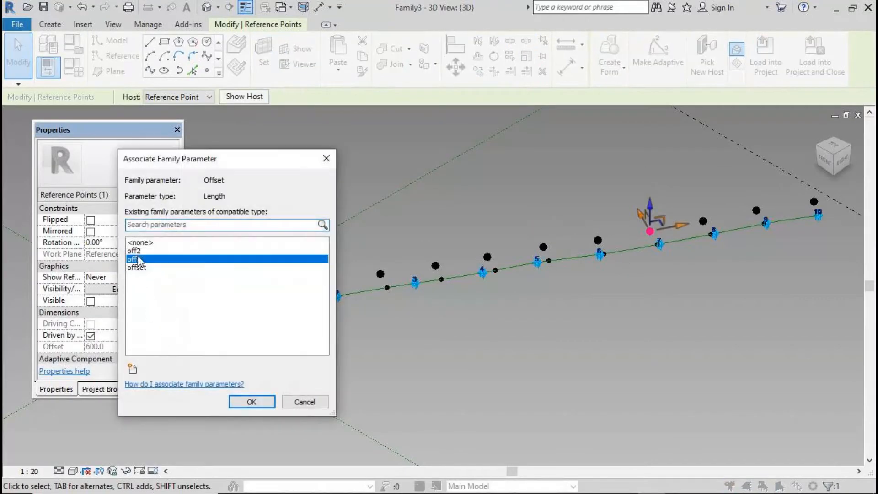
pyautogui.click(251, 402)
# Create a new off4 parameter and link the Offset of the point near marker 9 to it
pyautogui.click(728, 243)
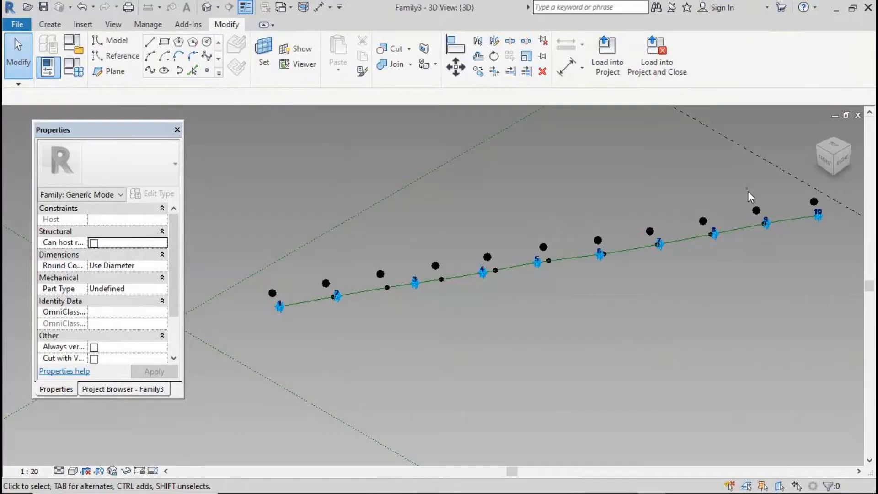
pyautogui.click(762, 215)
pyautogui.click(165, 347)
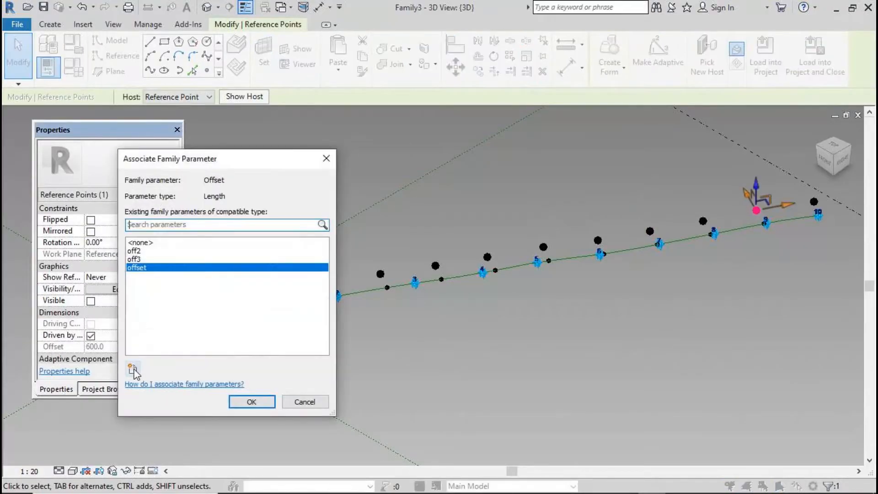
pyautogui.click(132, 368)
pyautogui.write('off4')
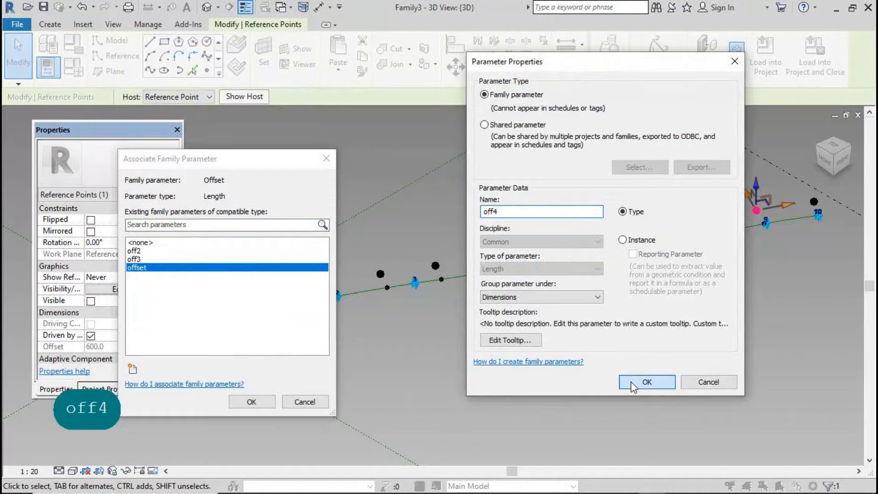
pyautogui.click(646, 382)
pyautogui.click(257, 402)
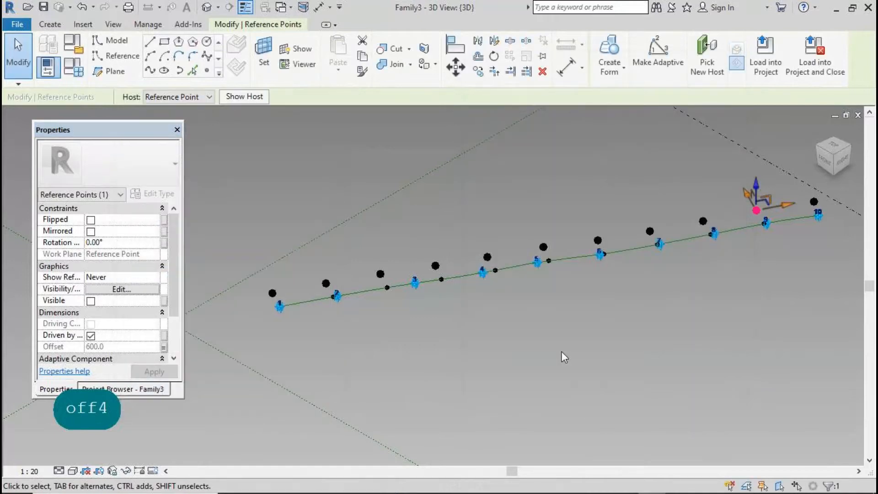
pyautogui.press('Escape')
# In Family Types, enter offset 1000, off2 1500, off3 1800 and off4 2000, and apply
pyautogui.click(78, 68)
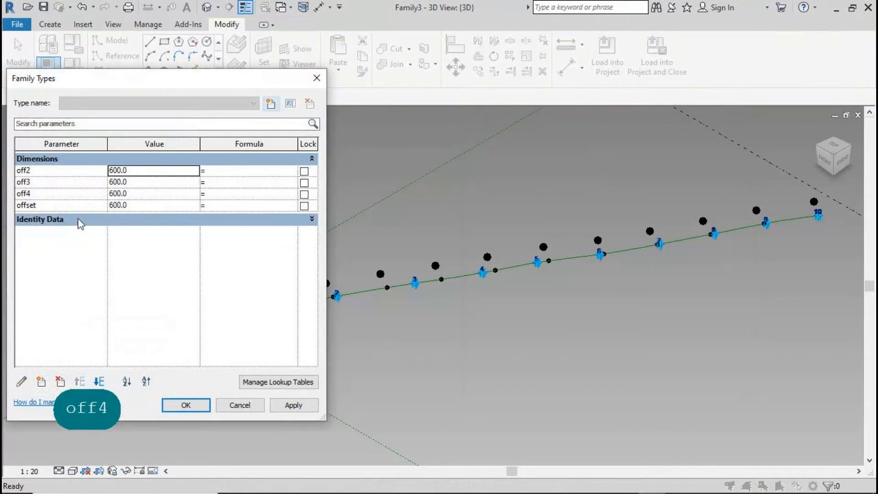
pyautogui.click(141, 207)
pyautogui.write('1000')
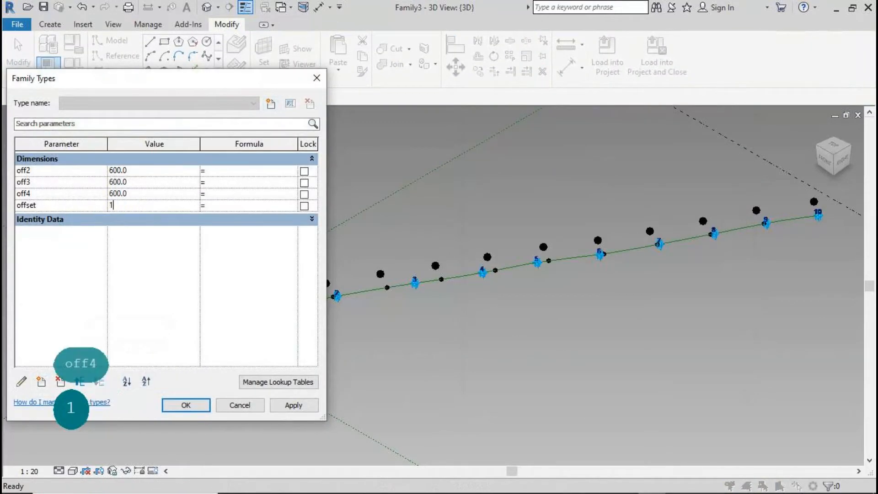
pyautogui.click(296, 407)
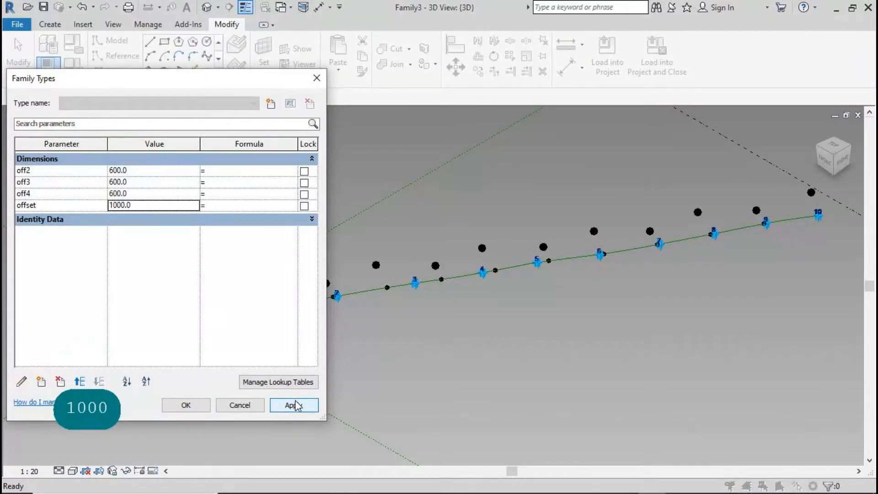
pyautogui.click(151, 172)
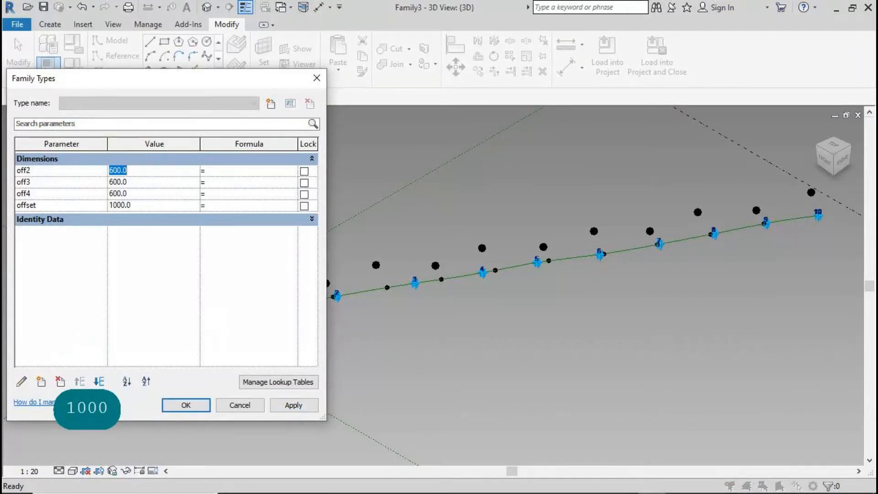
pyautogui.write('15')
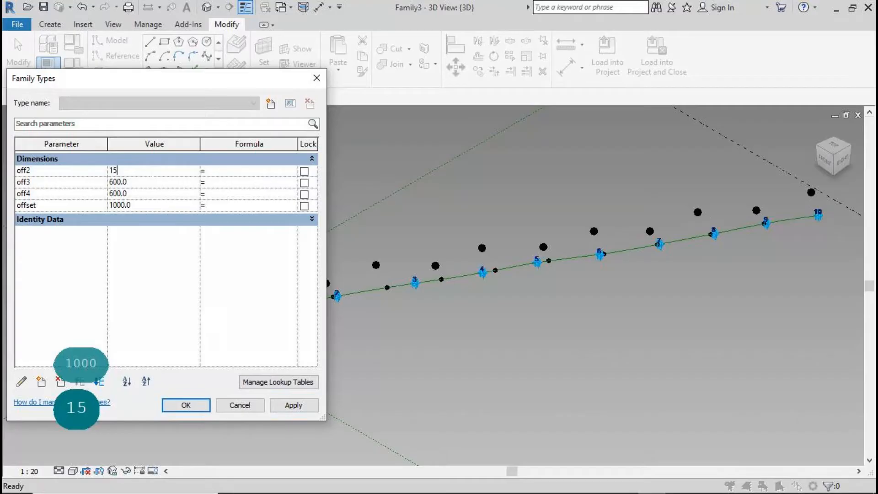
pyautogui.write('00')
pyautogui.click(149, 186)
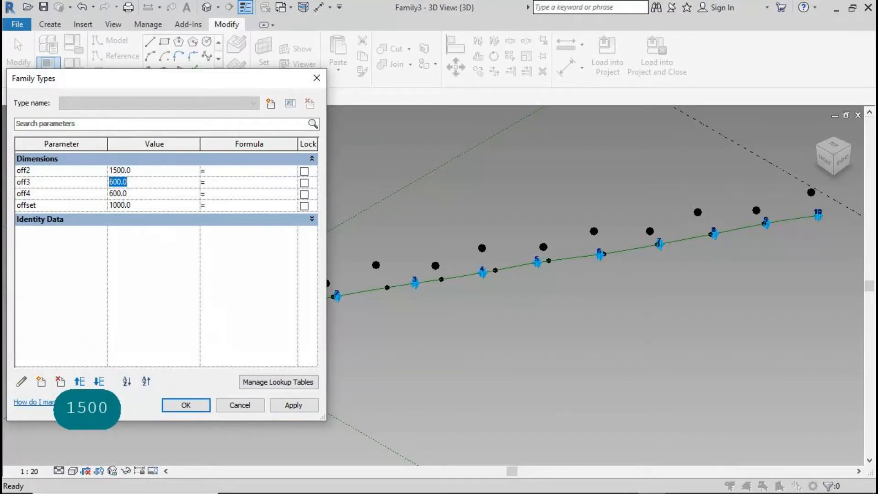
pyautogui.write('1800')
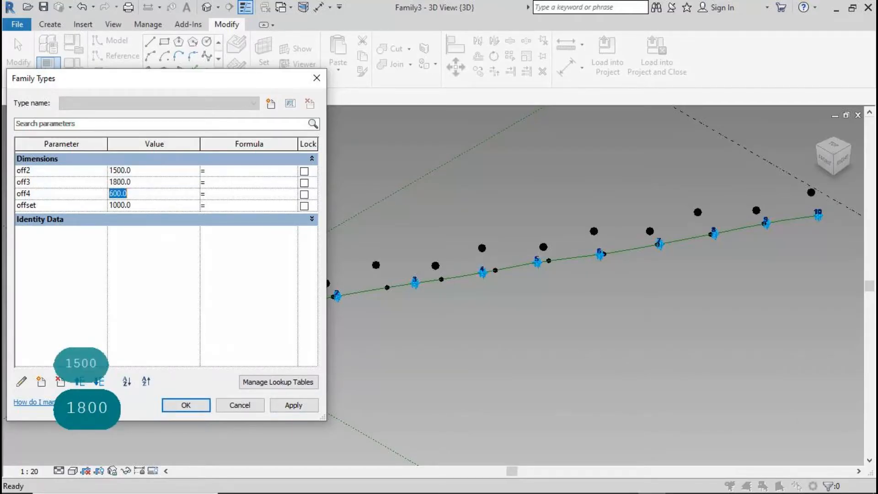
pyautogui.write('2000')
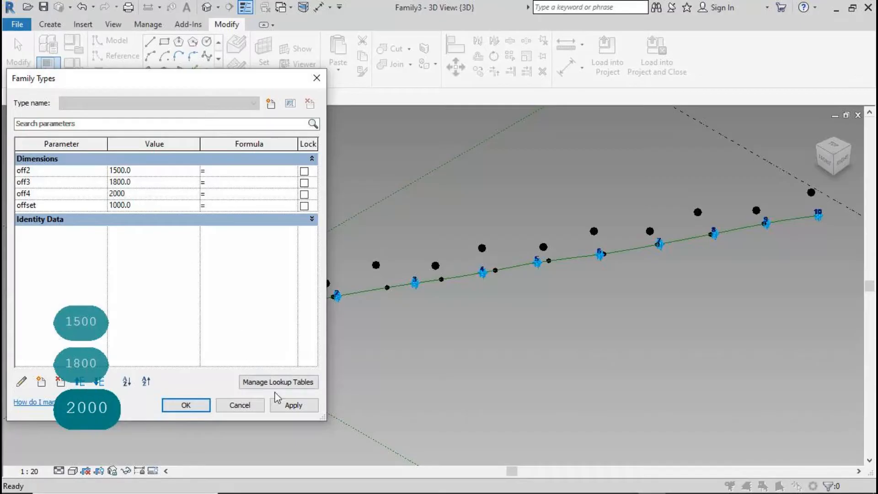
pyautogui.click(289, 405)
# Join point 1 and its offset point with a short spline, filtering to reference points
pyautogui.click(186, 405)
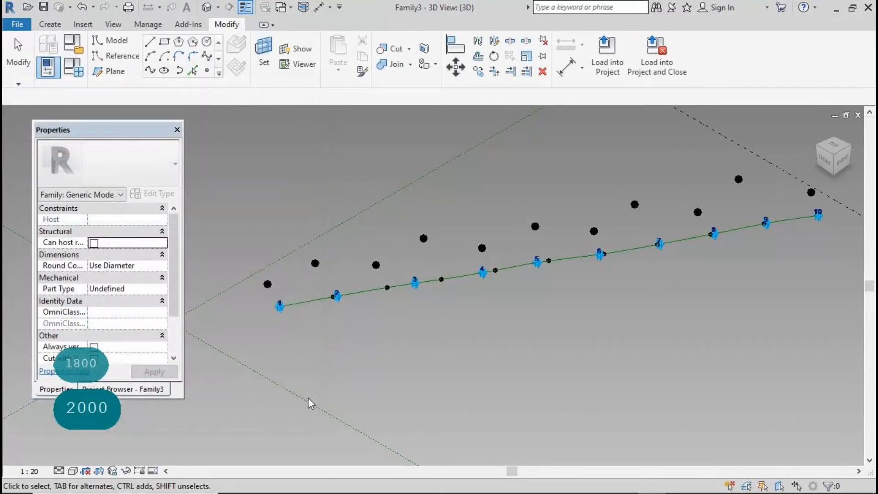
pyautogui.scroll(-2, 277, 199)
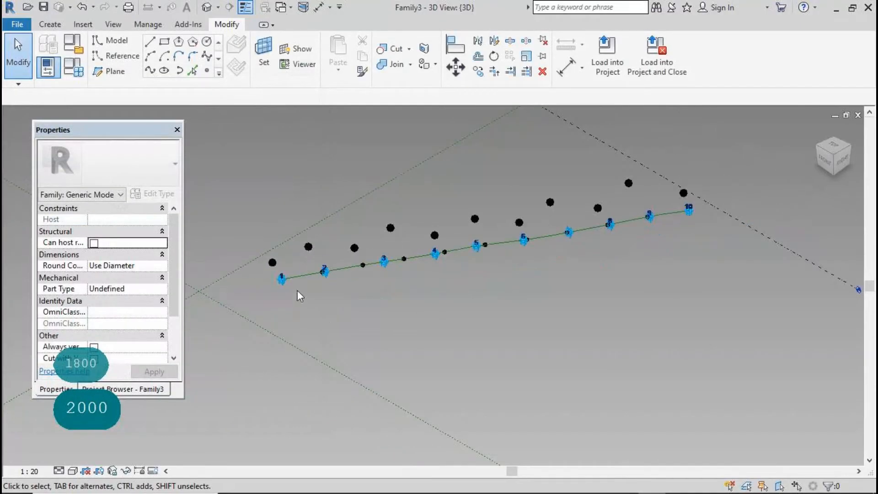
pyautogui.press('Escape')
pyautogui.press('Escape')
pyautogui.press('Escape')
pyautogui.press('Escape')
pyautogui.moveTo(271, 276); pyautogui.dragTo(291, 288)
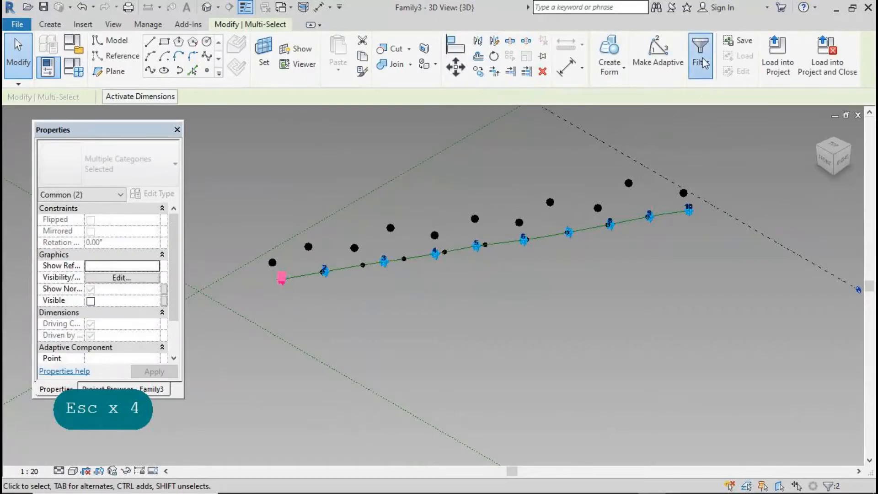
pyautogui.click(700, 60)
pyautogui.click(357, 231)
pyautogui.click(183, 220)
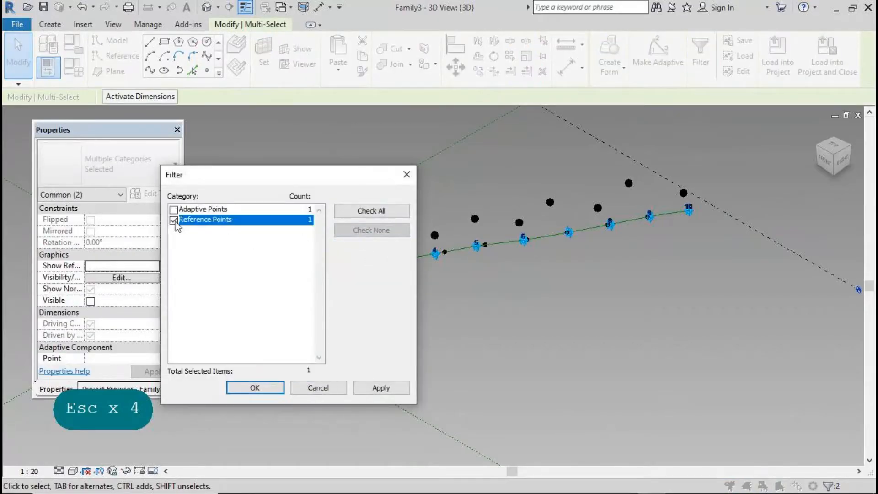
pyautogui.click(238, 386)
pyautogui.keyDown('ctrl'); pyautogui.moveTo(254, 232); pyautogui.dragTo(278, 273); pyautogui.keyUp('ctrl')
pyautogui.click(149, 71)
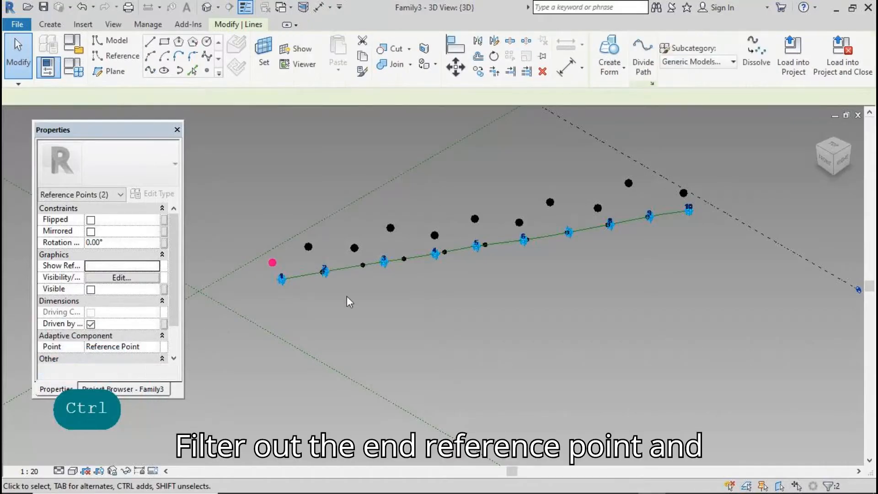
# Join point 10 and its offset point with a short spline
pyautogui.click(513, 314)
pyautogui.keyDown('ctrl'); pyautogui.moveTo(703, 224); pyautogui.dragTo(676, 185); pyautogui.keyUp('ctrl')
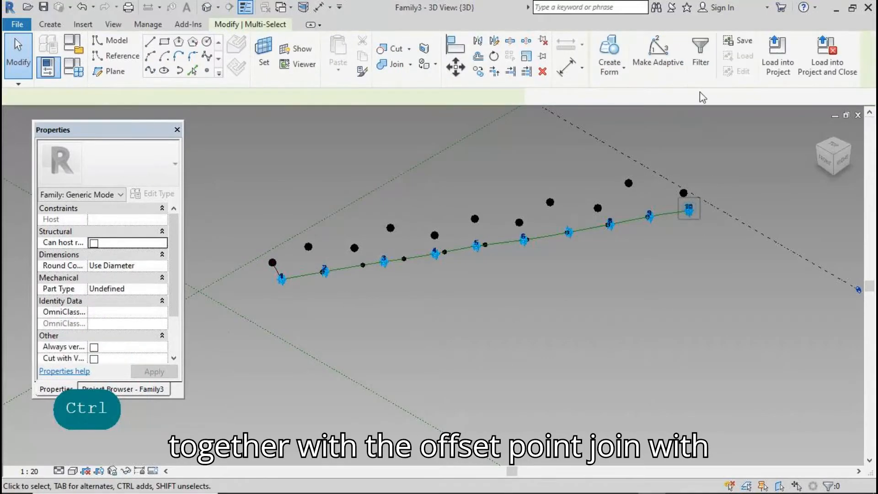
pyautogui.click(700, 50)
pyautogui.click(174, 220)
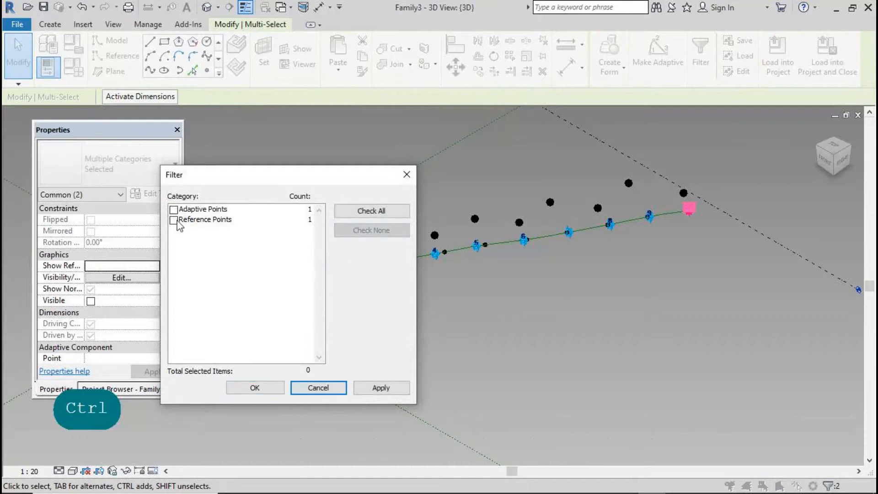
pyautogui.click(247, 387)
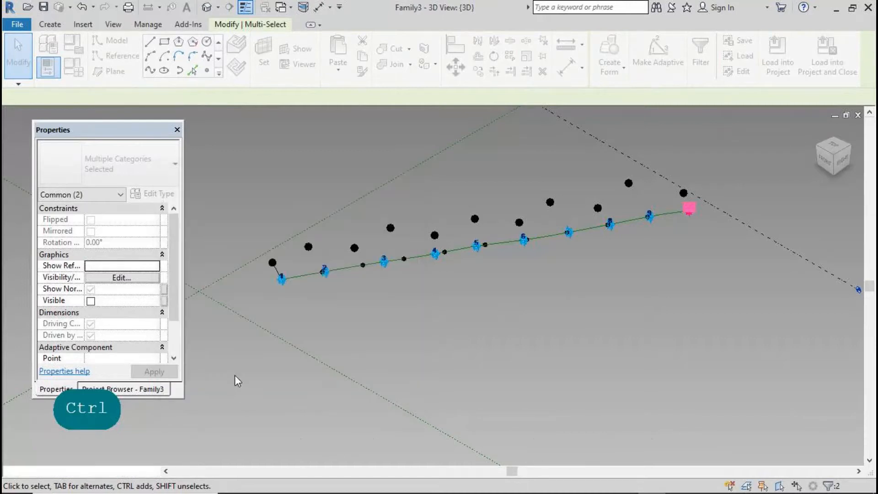
pyautogui.keyDown('ctrl'); pyautogui.click(684, 192); pyautogui.keyUp('ctrl')
pyautogui.click(149, 70)
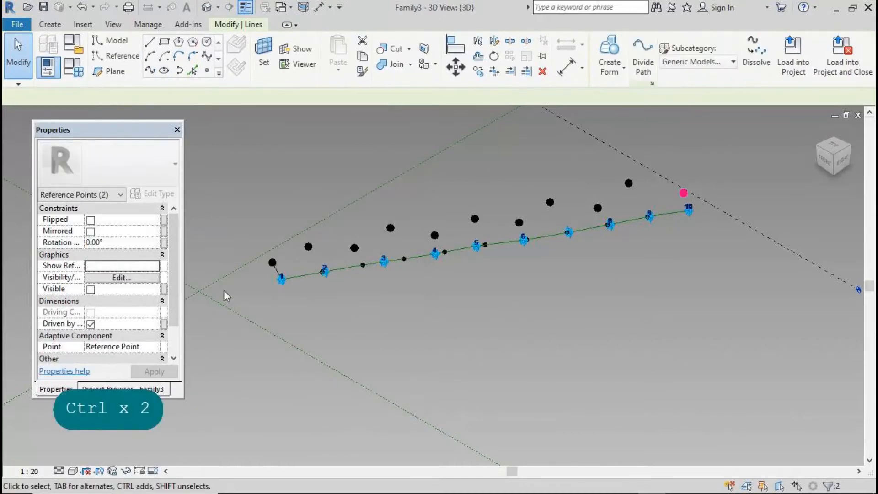
# Run a wavy spline through all eleven offset points
pyautogui.click(492, 304)
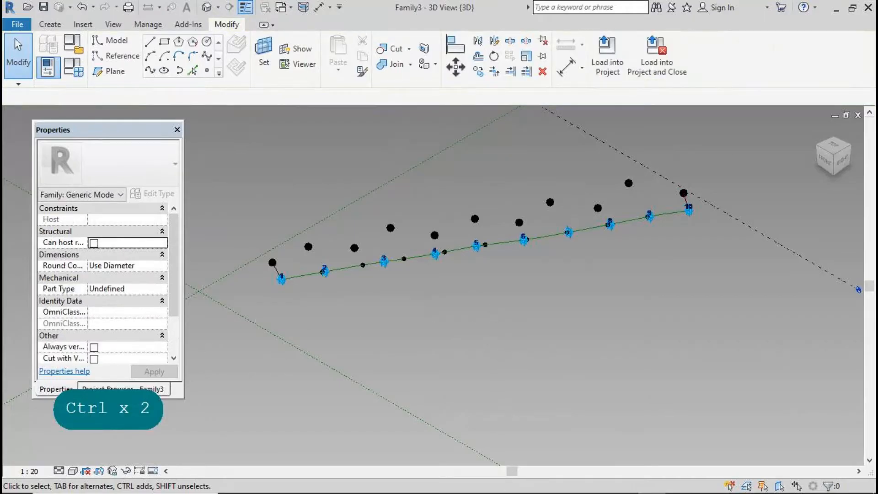
pyautogui.click(272, 262)
pyautogui.keyDown('ctrl'); pyautogui.click(309, 246); pyautogui.keyUp('ctrl')
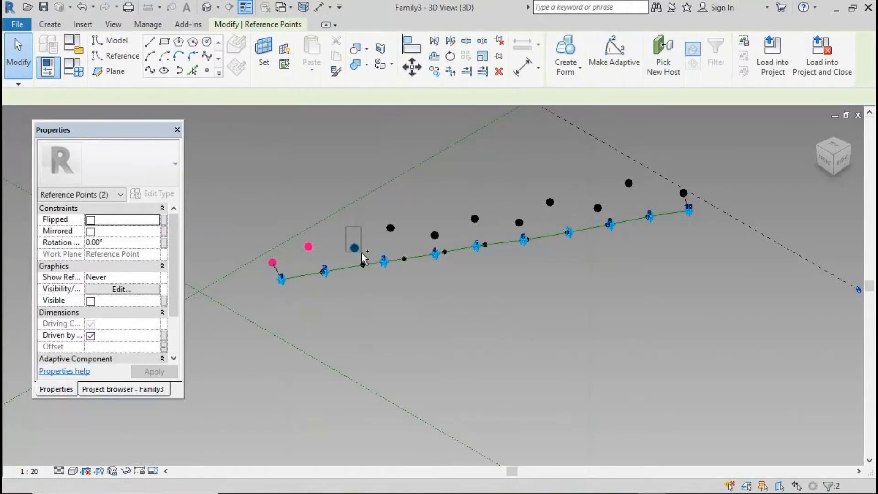
pyautogui.keyDown('ctrl'); pyautogui.click(354, 248); pyautogui.keyUp('ctrl')
pyautogui.keyDown('ctrl'); pyautogui.click(390, 228); pyautogui.keyUp('ctrl')
pyautogui.keyDown('ctrl'); pyautogui.click(434, 235); pyautogui.keyUp('ctrl')
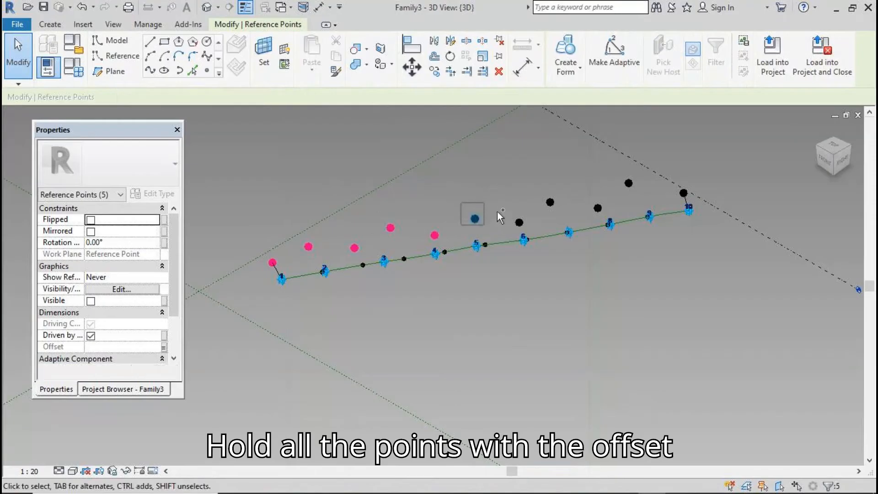
pyautogui.keyDown('ctrl'); pyautogui.click(475, 218); pyautogui.keyUp('ctrl')
pyautogui.keyDown('ctrl'); pyautogui.click(519, 223); pyautogui.keyUp('ctrl')
pyautogui.keyDown('ctrl'); pyautogui.click(550, 202); pyautogui.keyUp('ctrl')
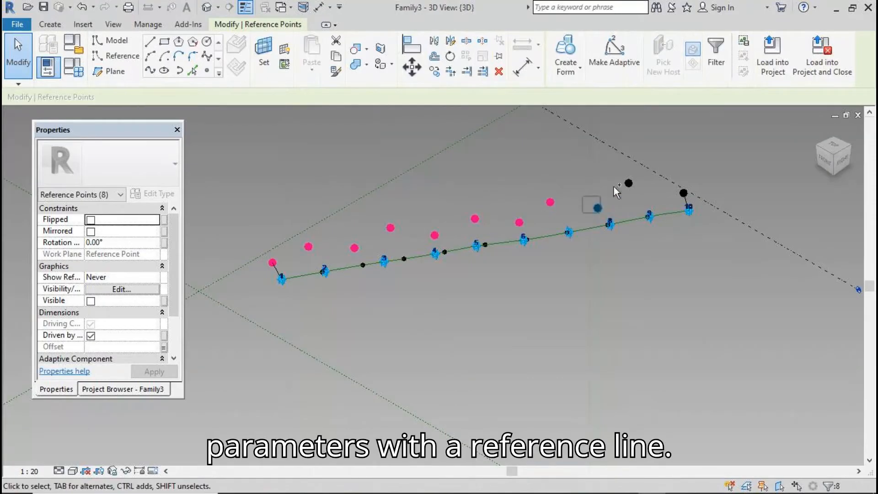
pyautogui.keyDown('ctrl'); pyautogui.click(598, 208); pyautogui.keyUp('ctrl')
pyautogui.keyDown('ctrl'); pyautogui.click(629, 183); pyautogui.keyUp('ctrl')
pyautogui.keyDown('ctrl'); pyautogui.click(684, 192); pyautogui.keyUp('ctrl')
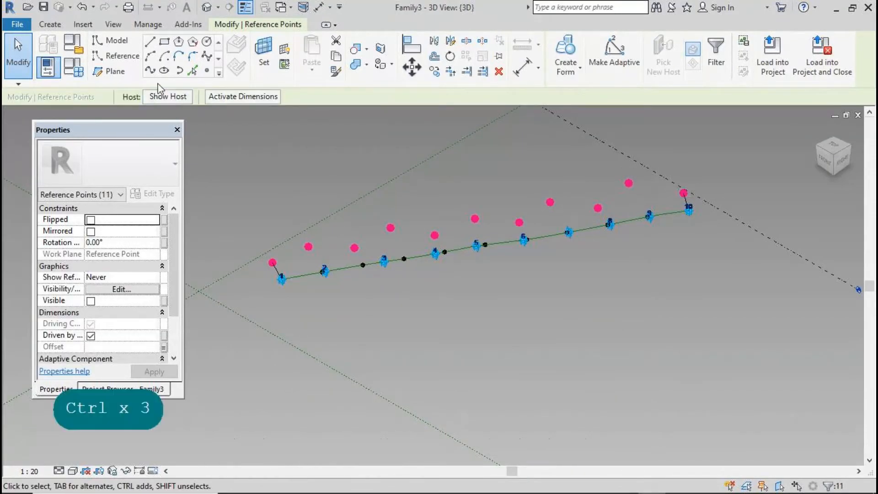
pyautogui.click(150, 70)
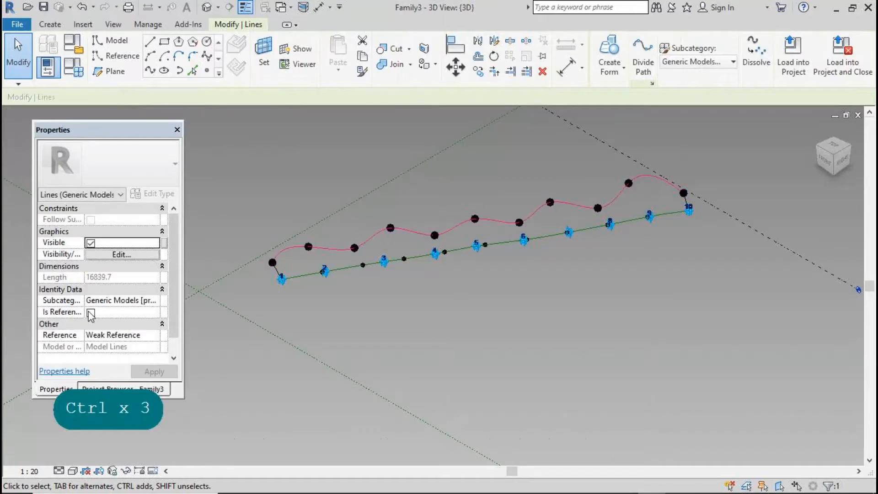
# Make the wavy spline a reference line and create a solid form from the four lines
pyautogui.click(91, 313)
pyautogui.click(278, 275)
pyautogui.keyDown('ctrl'); pyautogui.click(687, 201); pyautogui.keyUp('ctrl')
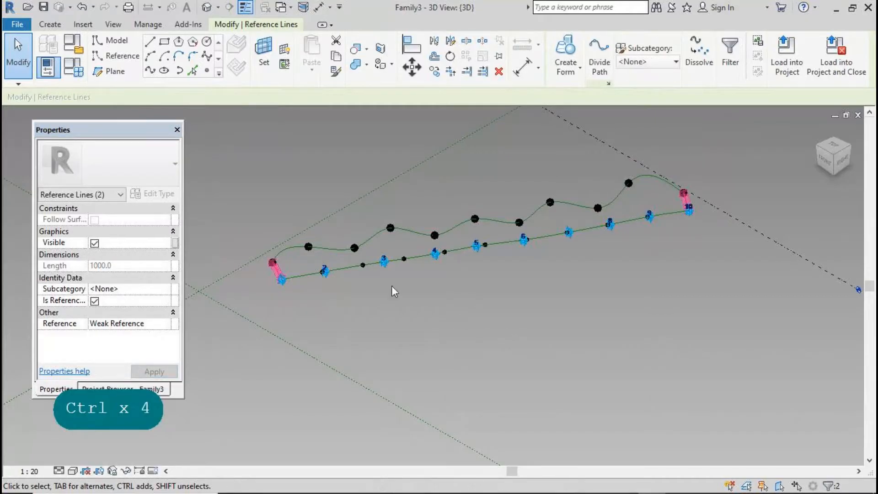
pyautogui.keyDown('ctrl'); pyautogui.click(343, 249); pyautogui.keyUp('ctrl')
pyautogui.keyDown('ctrl'); pyautogui.click(345, 267); pyautogui.keyUp('ctrl')
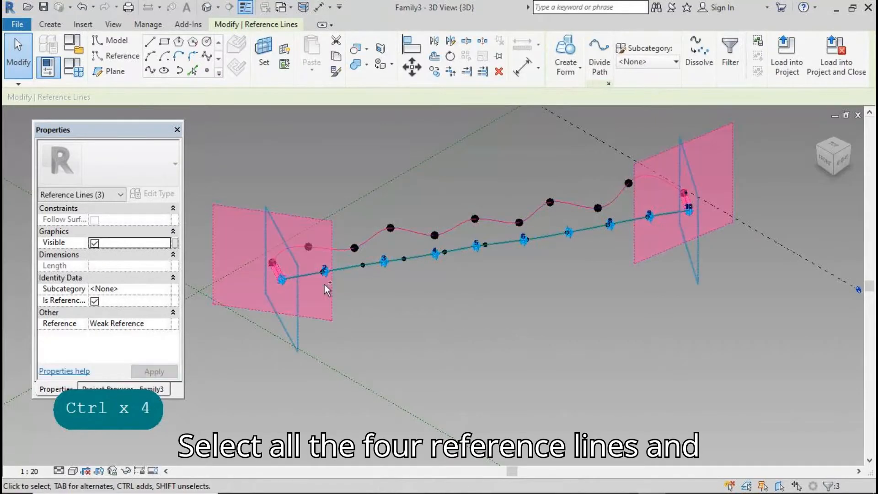
pyautogui.click(566, 54)
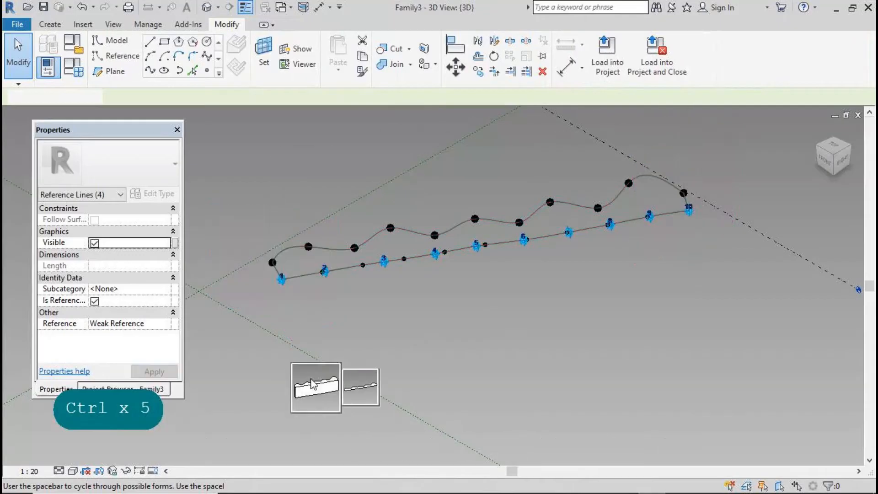
pyautogui.click(312, 387)
# Drive the form's Positive Offset with a new parameter th and set th to 120
pyautogui.click(175, 219)
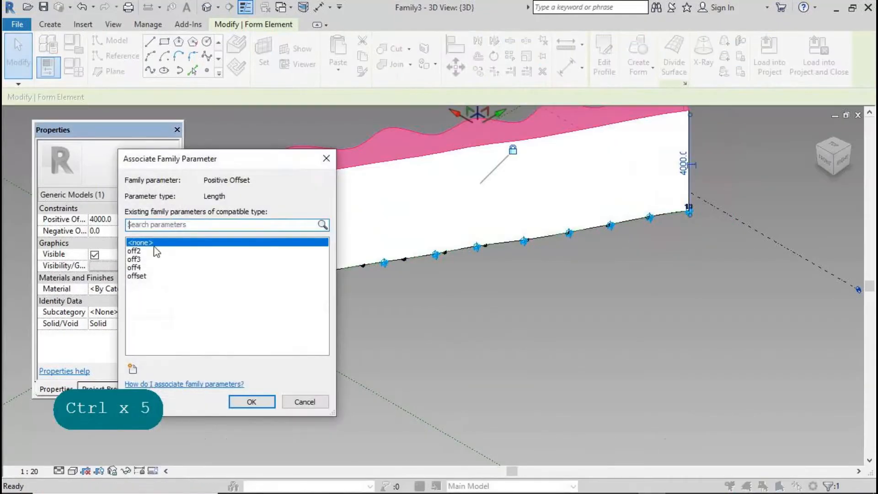
pyautogui.click(133, 369)
pyautogui.write('th')
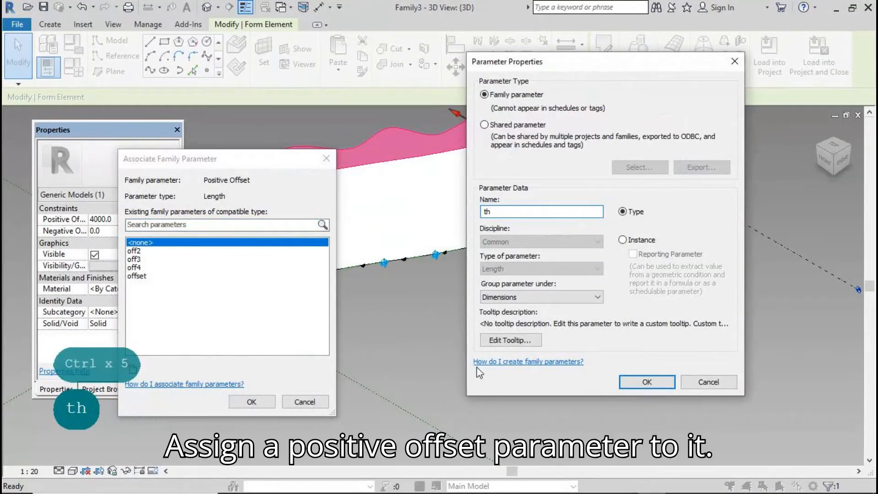
pyautogui.click(646, 382)
pyautogui.click(252, 402)
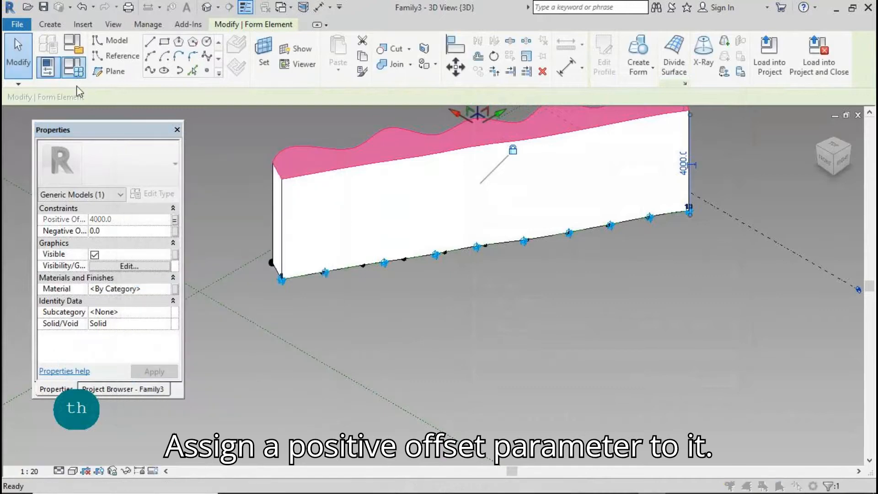
pyautogui.click(73, 66)
pyautogui.click(147, 217)
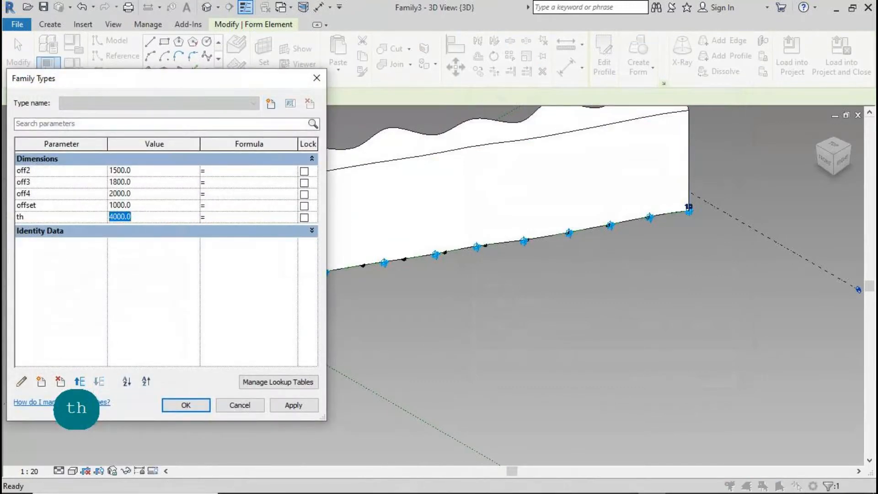
pyautogui.write('12')
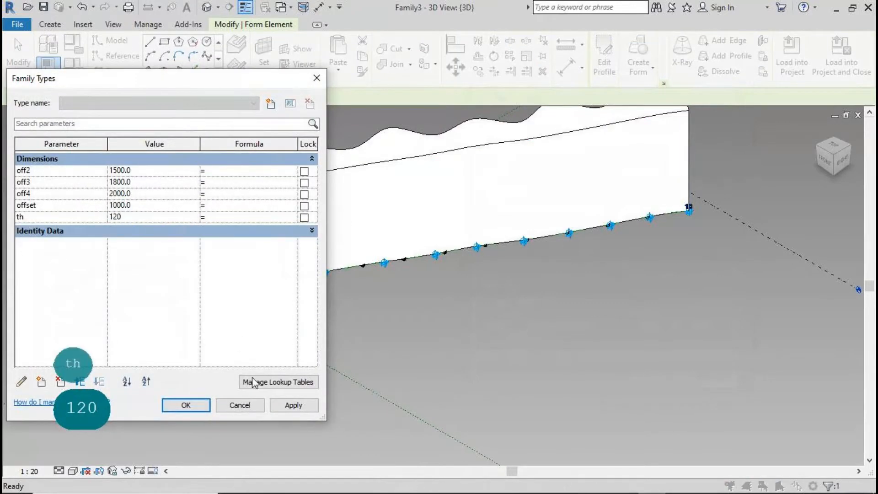
pyautogui.click(284, 406)
pyautogui.click(189, 406)
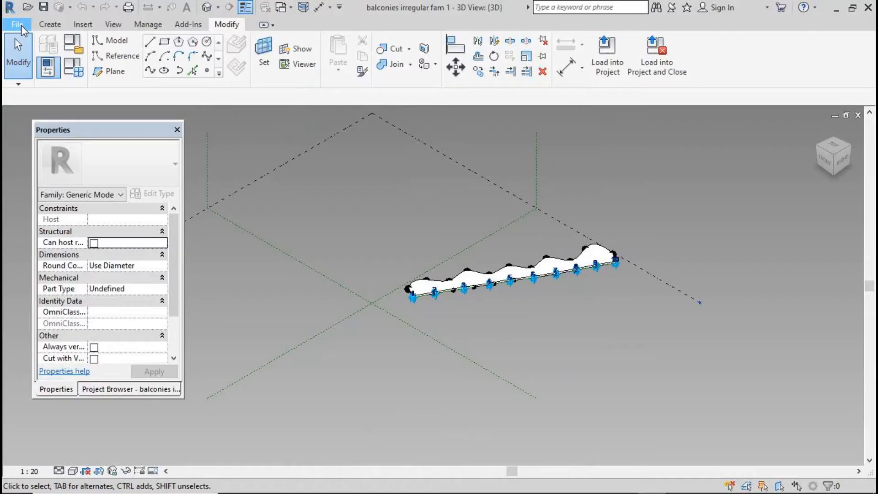
# Create a new conceptual mass family from the Metric Mass.rft template
pyautogui.click(17, 25)
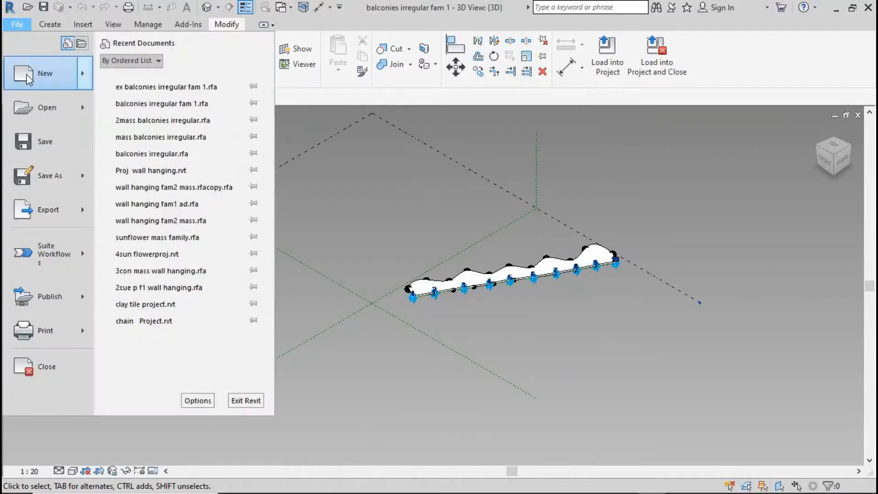
pyautogui.moveTo(45, 73)
pyautogui.click(177, 151)
pyautogui.click(354, 122)
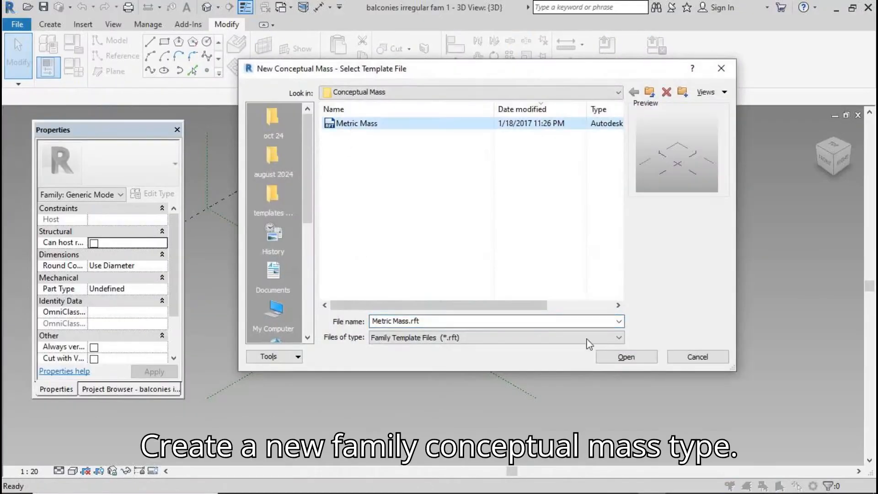
pyautogui.click(641, 356)
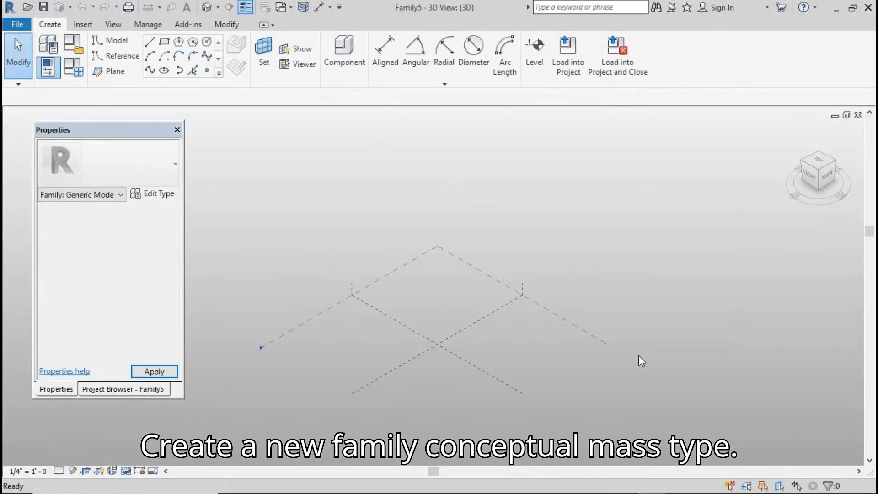
pyautogui.click(164, 41)
# Draw a rectangle on Level 1 and set its sides to 35000 by 7000
pyautogui.click(463, 335)
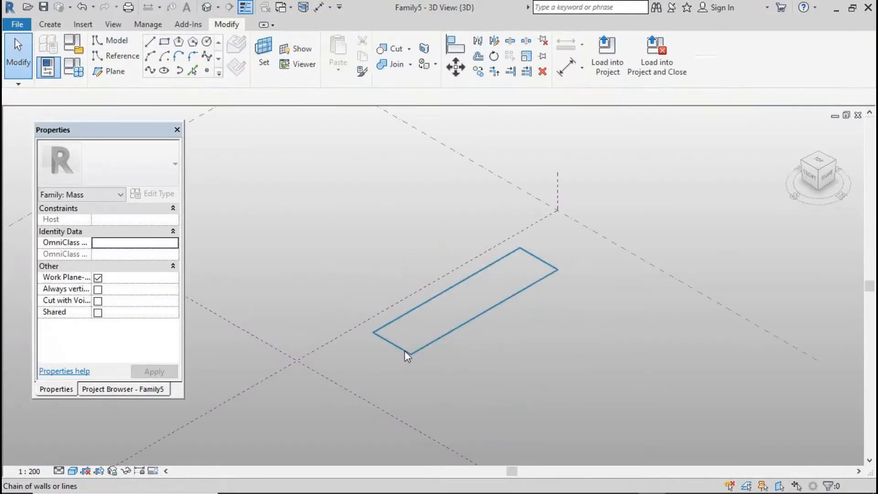
pyautogui.press('Tab')
pyautogui.click(405, 349)
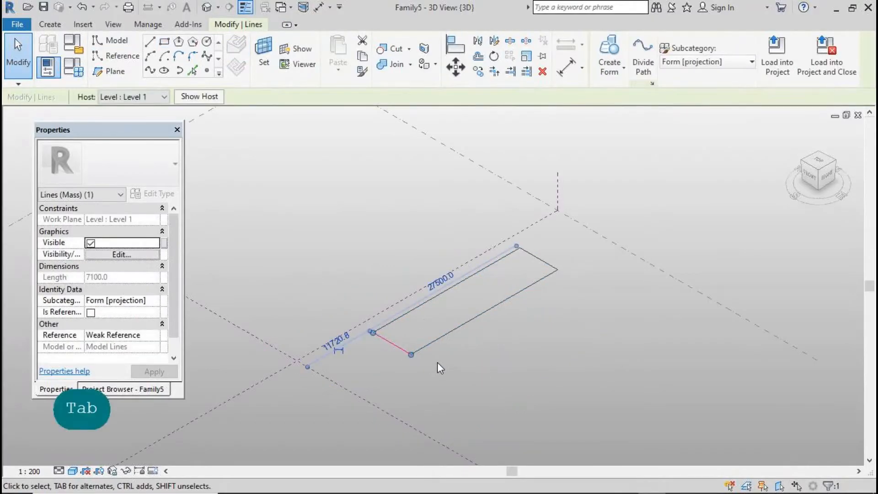
pyautogui.click(445, 278)
pyautogui.write('35000')
pyautogui.press('Return')
pyautogui.click(503, 346)
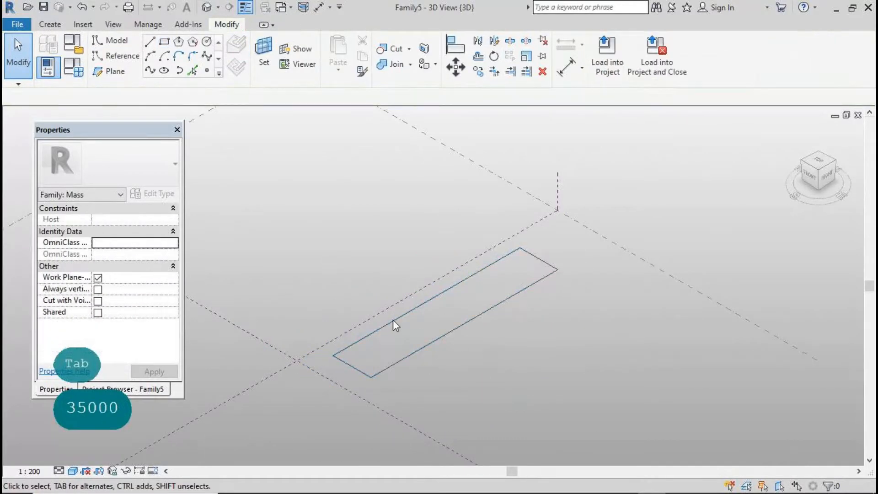
pyautogui.press('Tab')
pyautogui.click(393, 321)
pyautogui.click(546, 252)
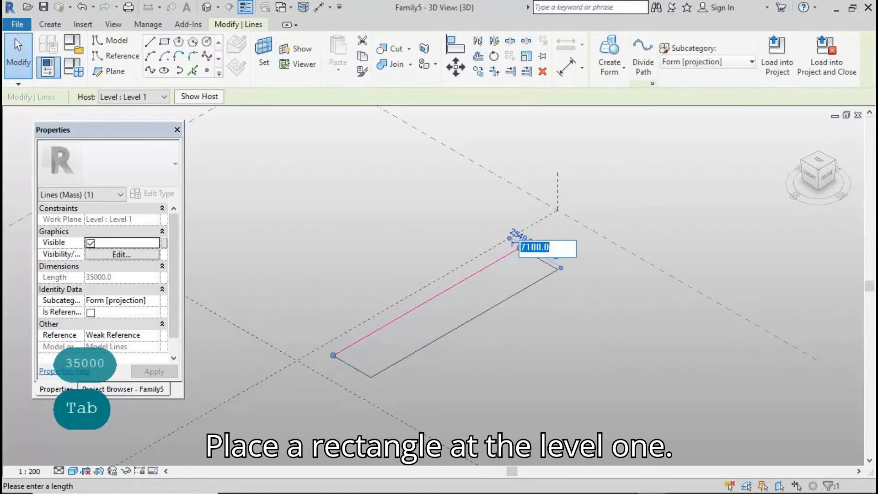
pyautogui.moveTo(532, 248); pyautogui.dragTo(527, 247)
pyautogui.write('0')
pyautogui.click(589, 336)
pyautogui.click(588, 336)
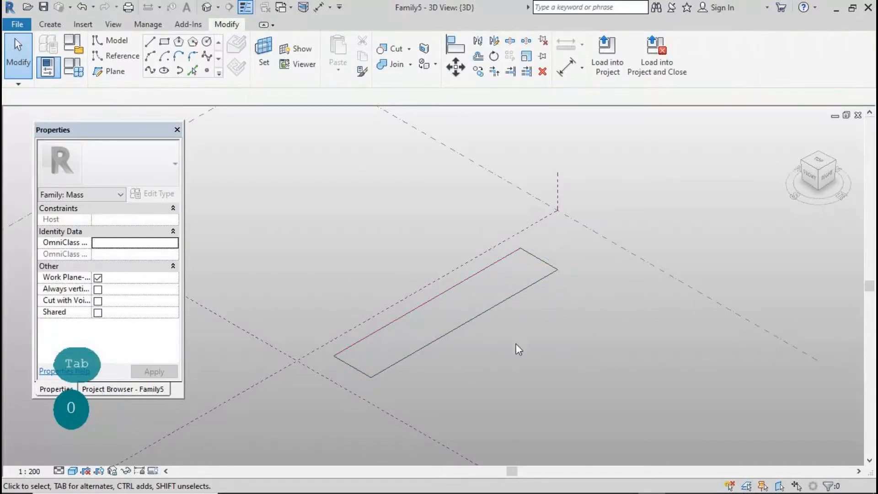
# Extrude the rectangle into a solid form and set its height to 24000
pyautogui.click(462, 323)
pyautogui.click(609, 55)
pyautogui.click(541, 334)
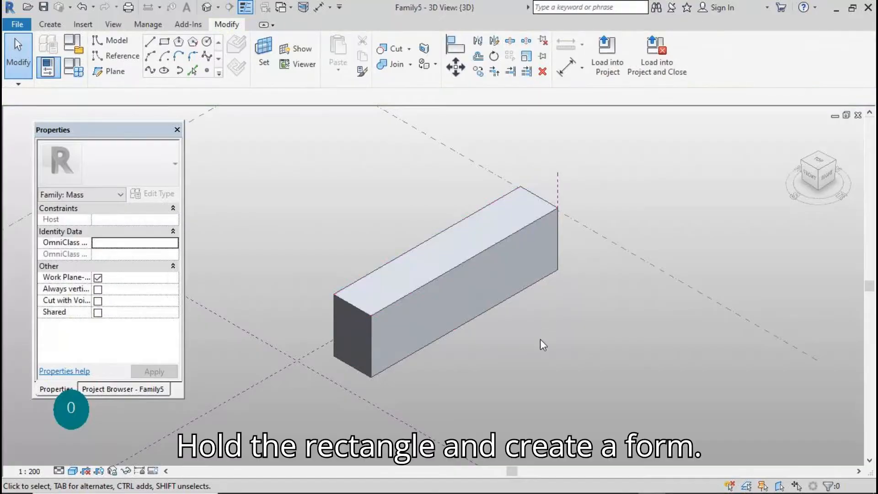
pyautogui.click(358, 302)
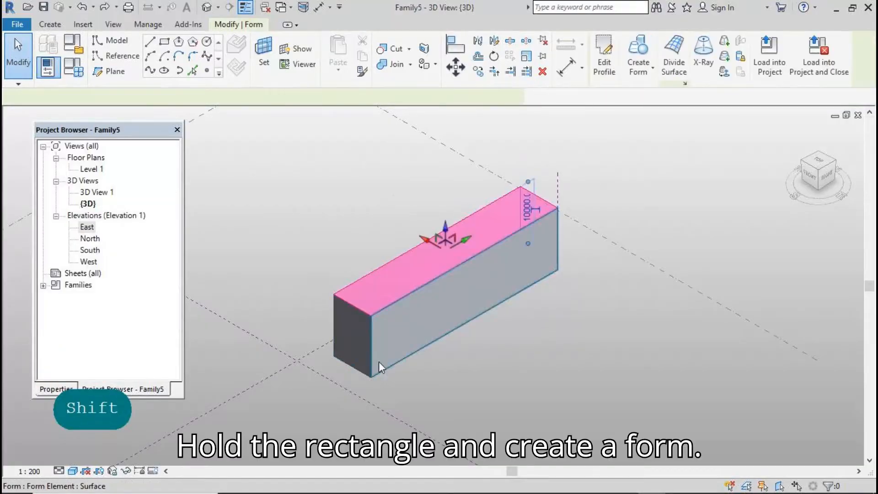
pyautogui.click(526, 208)
pyautogui.write('24000')
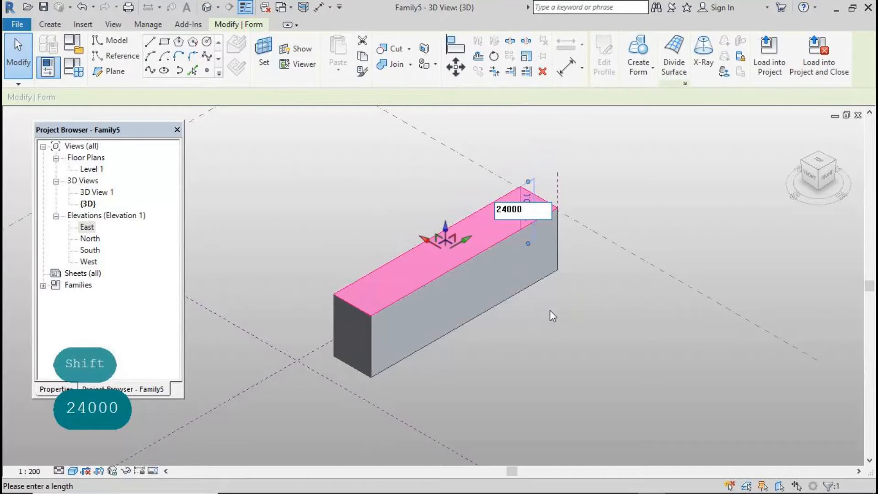
pyautogui.press('Return')
pyautogui.click(539, 323)
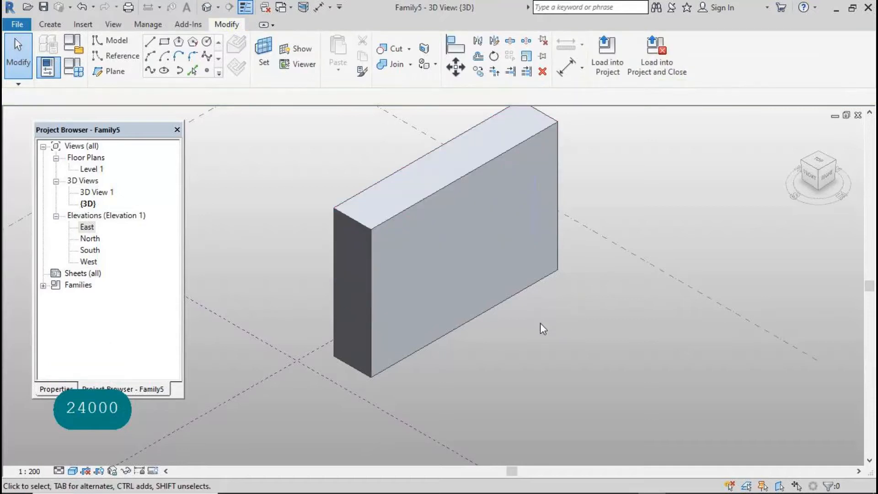
# Divide the form's long face into a surface grid with U Grid 8 and V Grid 7
pyautogui.scroll(-3, 455, 248)
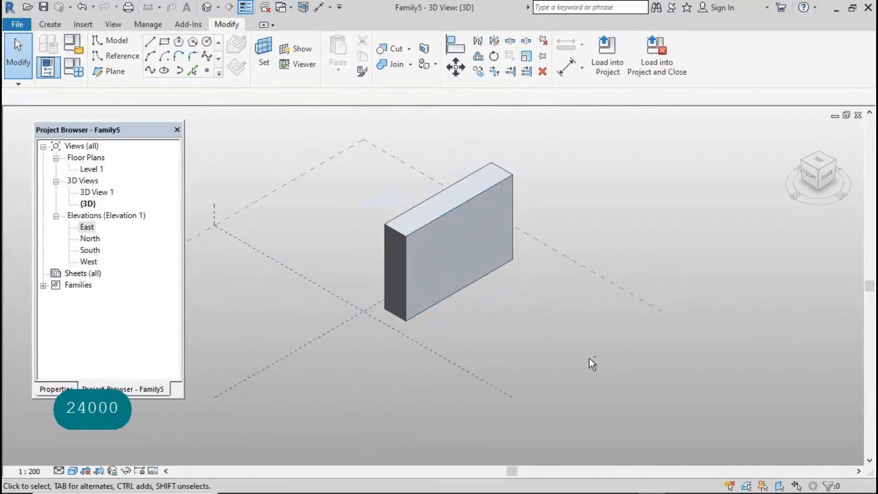
pyautogui.keyDown('shift'); pyautogui.rightClick(601, 364); pyautogui.keyUp('shift')
pyautogui.click(621, 397)
pyautogui.keyDown('shift'); pyautogui.moveTo(614, 395); pyautogui.dragTo(551, 315, button='middle'); pyautogui.keyUp('shift')
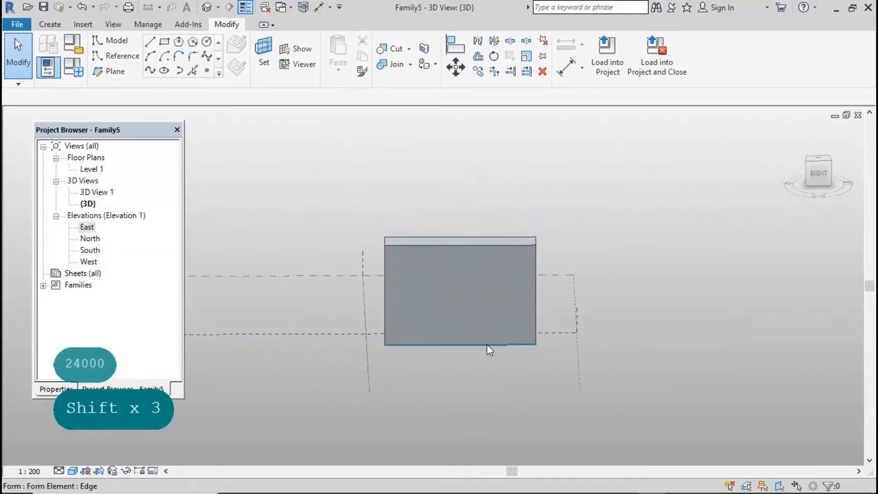
pyautogui.click(488, 335)
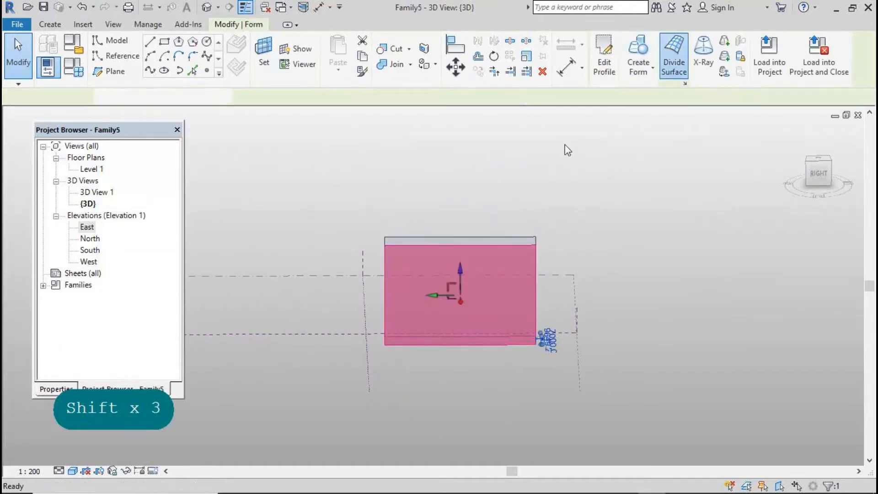
pyautogui.click(61, 389)
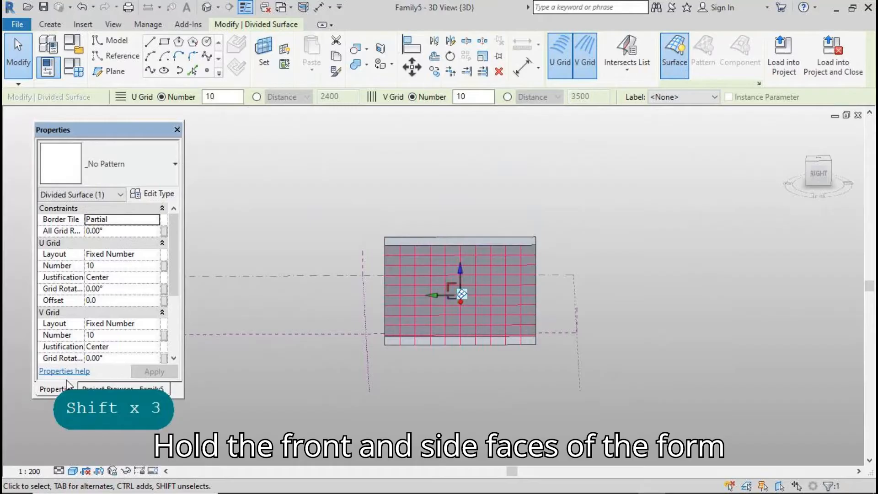
pyautogui.click(106, 336)
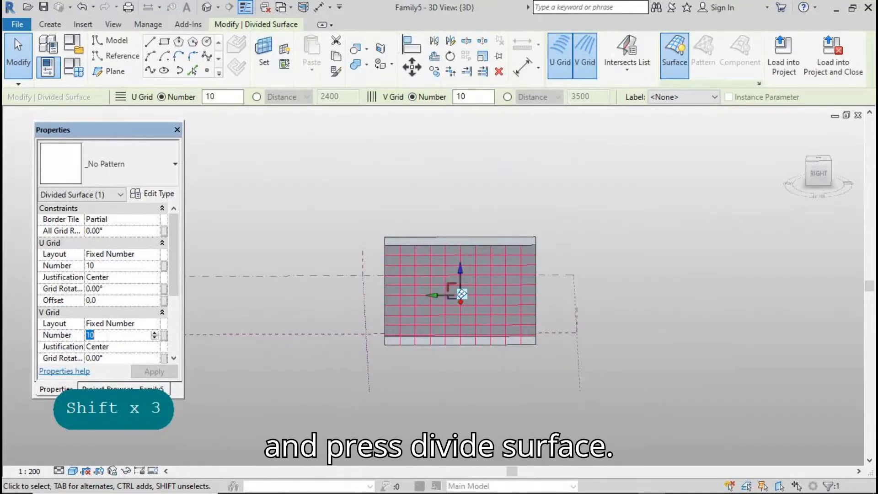
pyautogui.write('8')
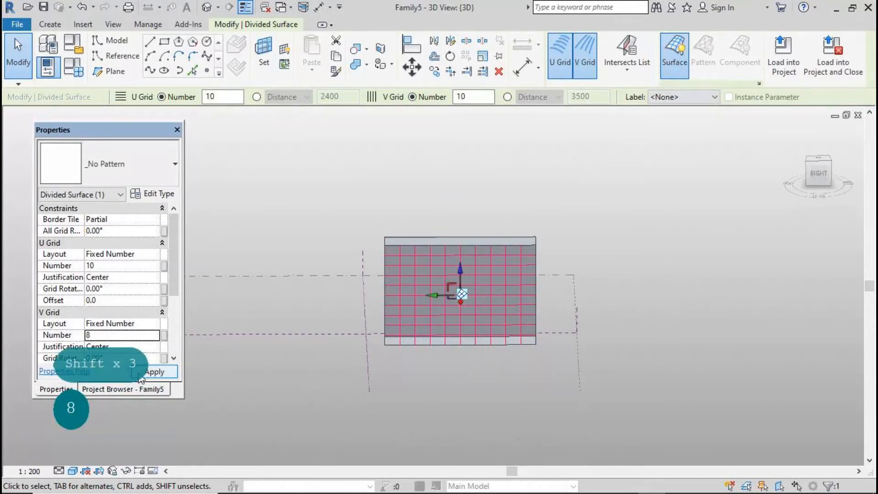
pyautogui.click(139, 374)
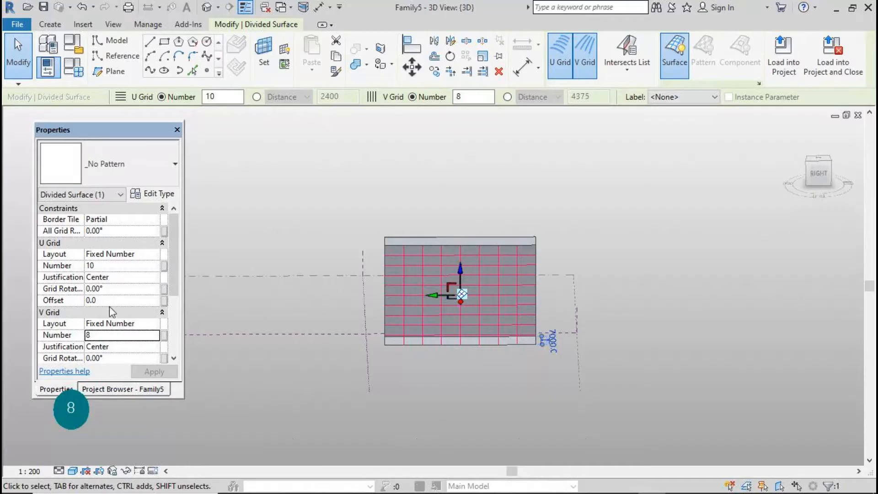
pyautogui.write('8')
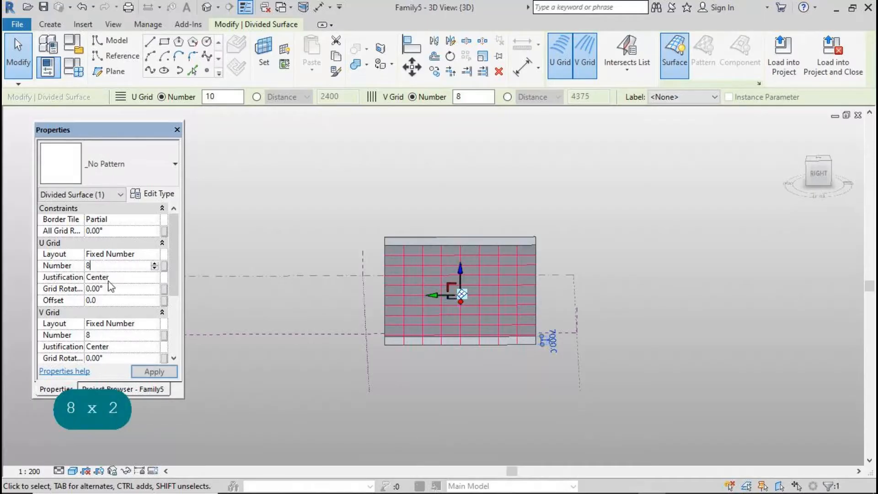
pyautogui.click(156, 372)
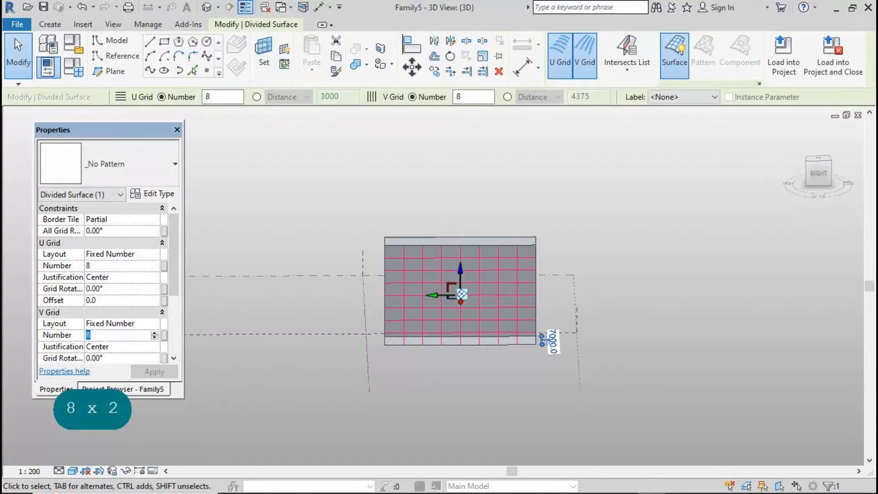
pyautogui.write('7')
pyautogui.click(154, 372)
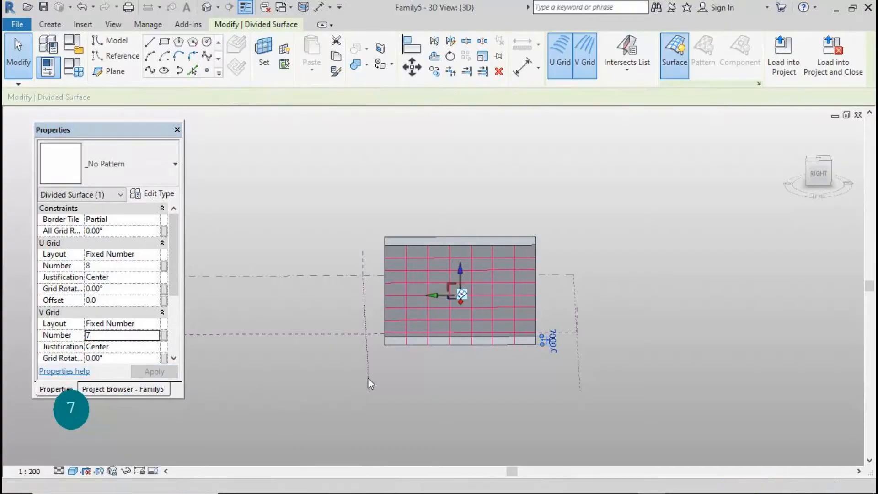
# Divide the left end face into a grid with U Grid 8 and V Grid 2
pyautogui.click(402, 382)
pyautogui.scroll(2, 426, 311)
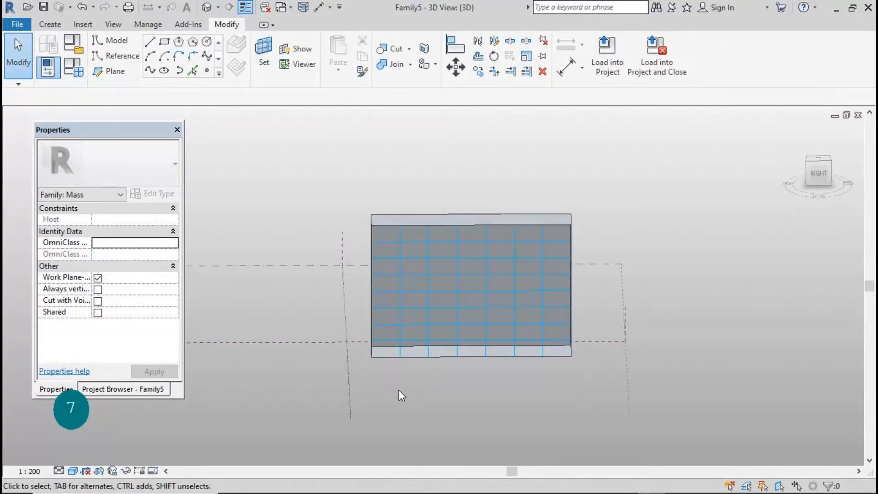
pyautogui.keyDown('shift'); pyautogui.moveTo(396, 391); pyautogui.dragTo(492, 398, button='middle'); pyautogui.keyUp('shift')
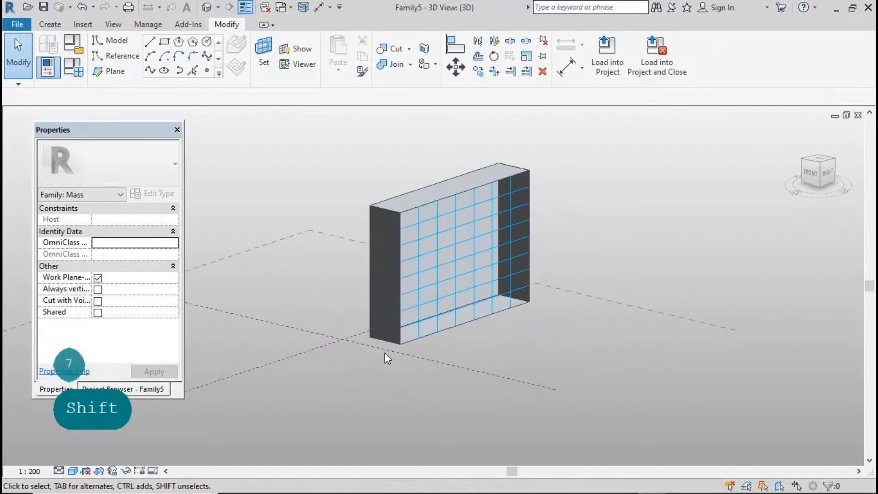
pyautogui.click(383, 337)
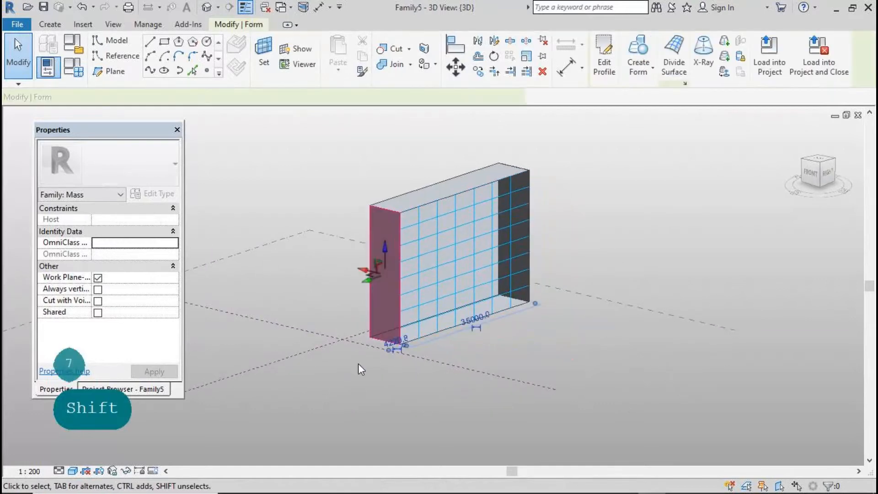
pyautogui.click(672, 64)
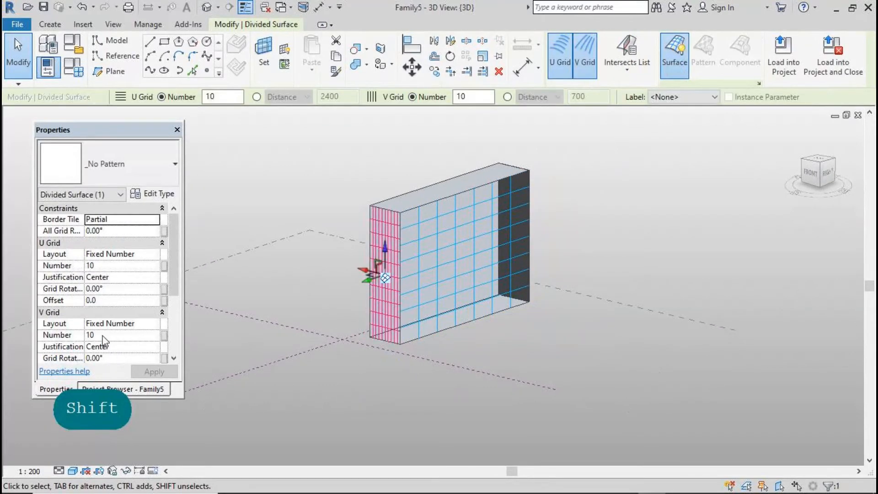
pyautogui.click(103, 336)
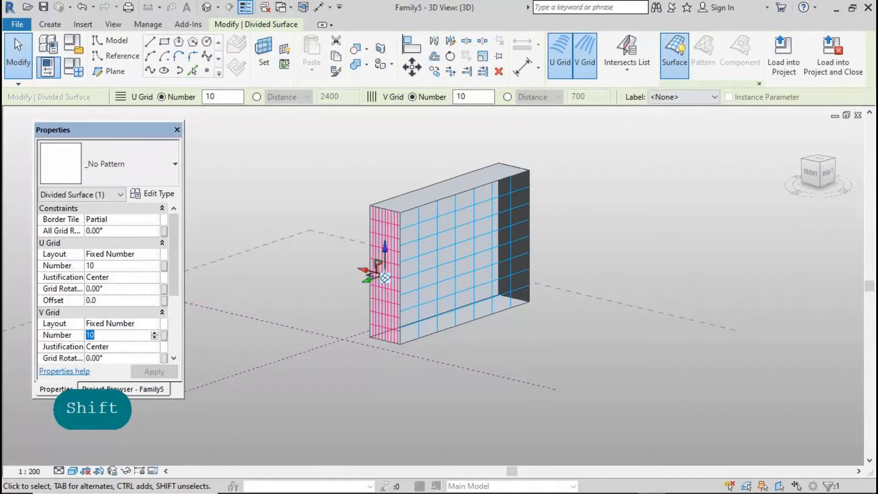
pyautogui.write('2')
pyautogui.click(144, 371)
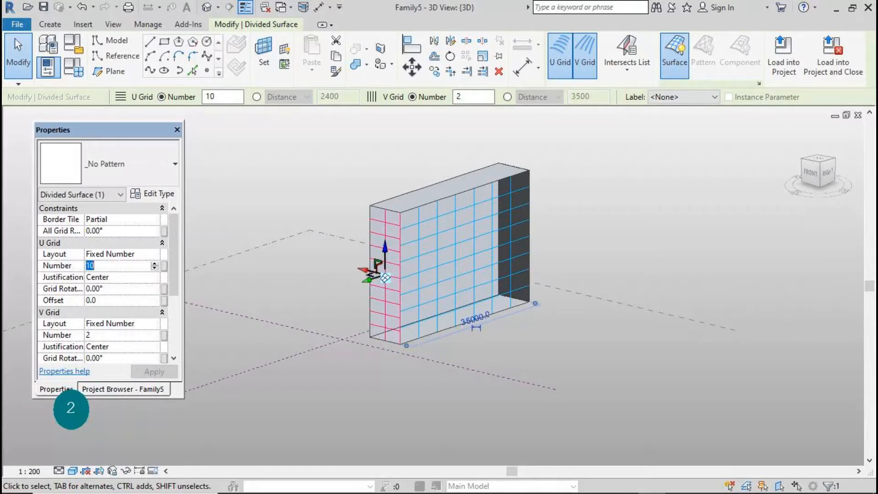
pyautogui.write('8')
pyautogui.click(147, 373)
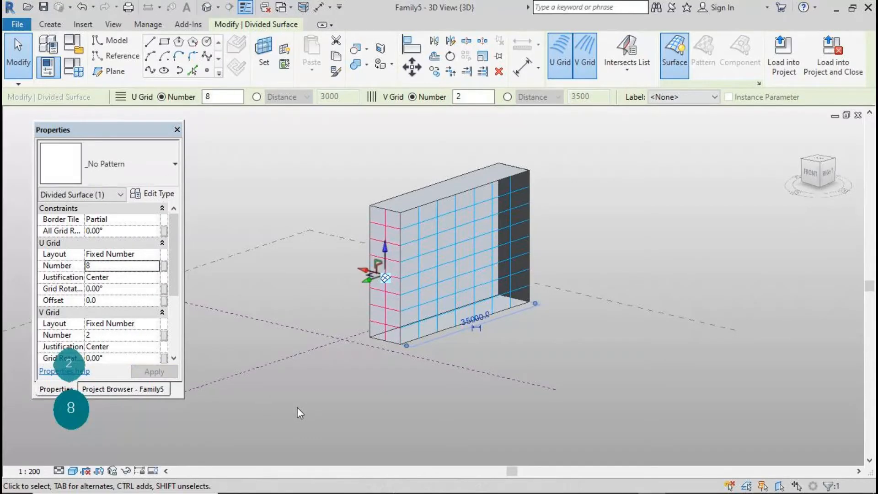
pyautogui.click(298, 407)
# Divide the right end face into a grid with U Grid 8 and V Grid 2
pyautogui.scroll(-1, 359, 396)
pyautogui.keyDown('shift'); pyautogui.moveTo(566, 400); pyautogui.dragTo(386, 423, button='middle'); pyautogui.keyUp('shift')
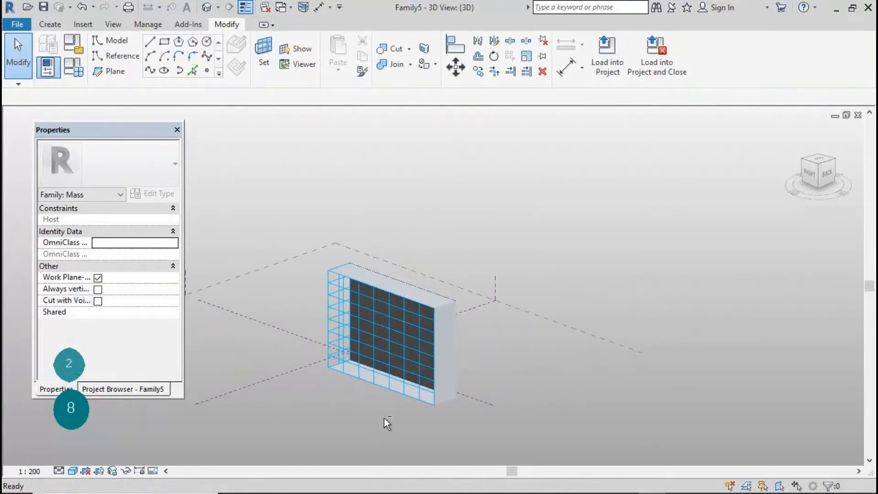
pyautogui.press('Tab')
pyautogui.press('Tab')
pyautogui.click(446, 402)
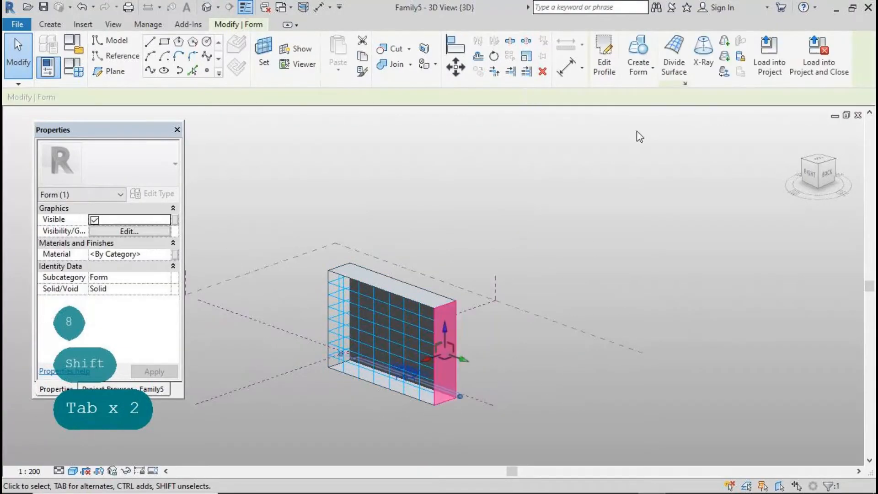
pyautogui.click(676, 58)
pyautogui.click(106, 334)
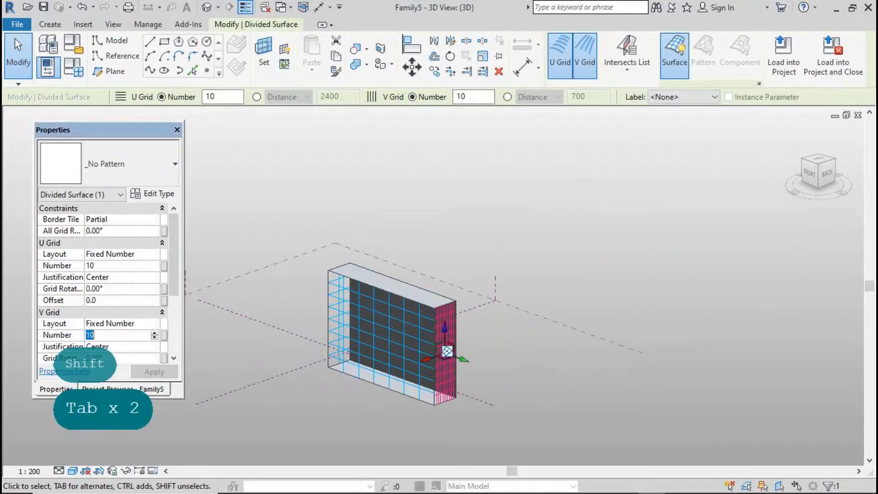
pyautogui.write('2')
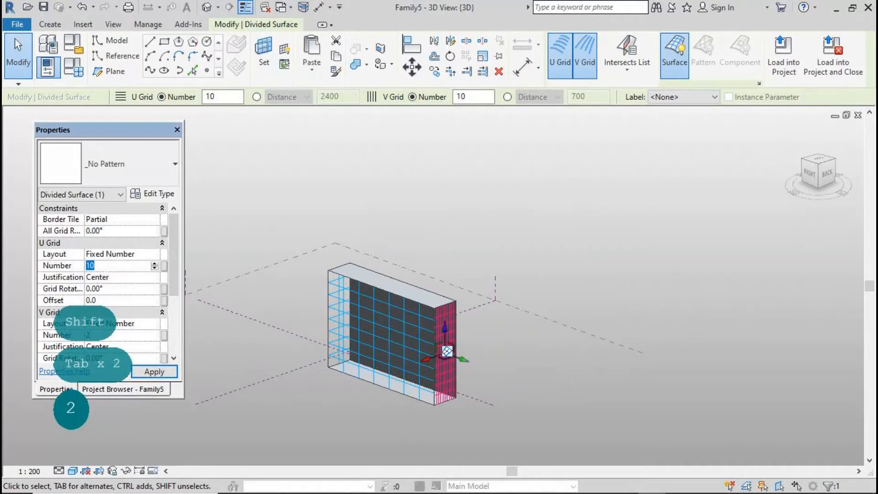
pyautogui.write('8')
pyautogui.click(148, 371)
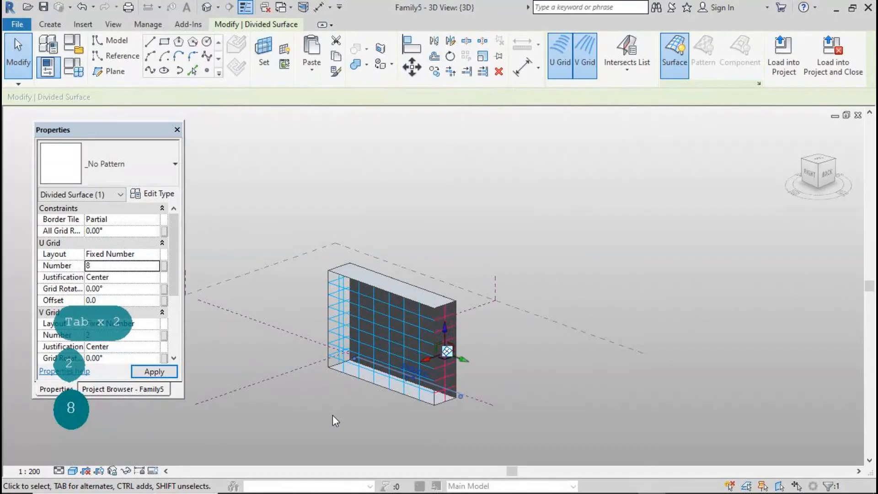
# Select the right end divided surface and bring up the surface display settings
pyautogui.click(381, 421)
pyautogui.click(448, 364)
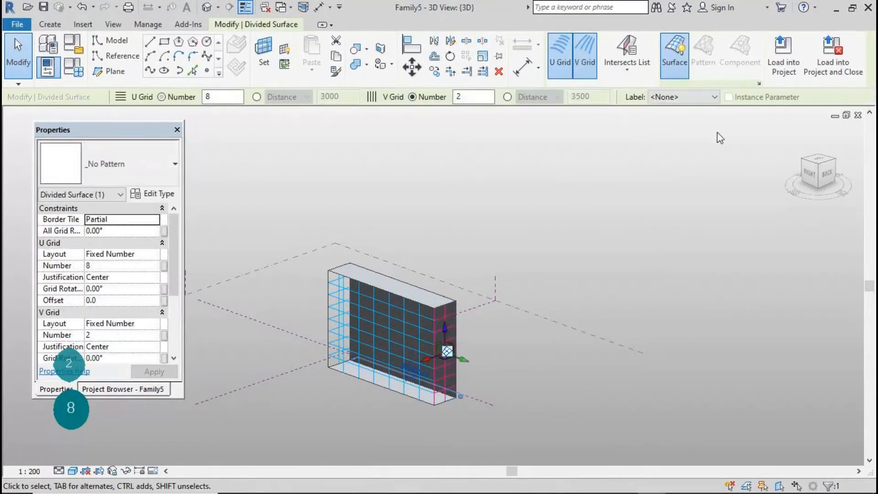
pyautogui.click(760, 83)
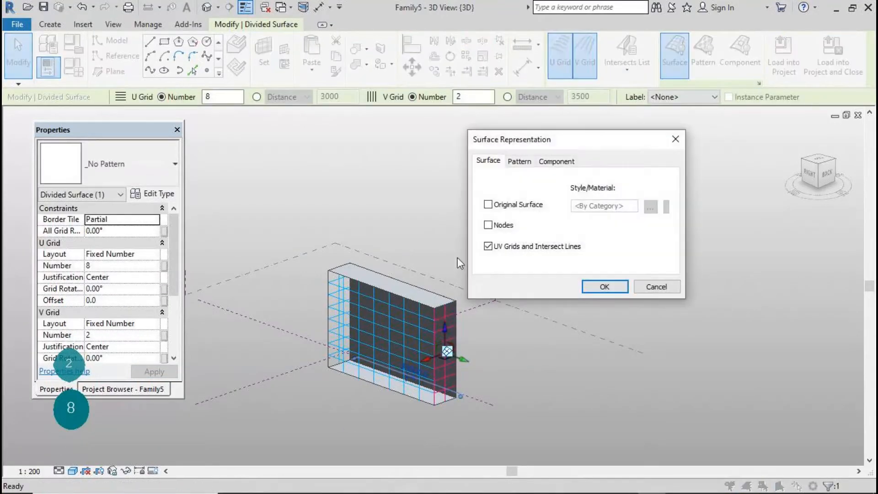
# Show the original surface and grid nodes on the box's divided long face
pyautogui.click(488, 204)
pyautogui.click(605, 287)
pyautogui.click(490, 392)
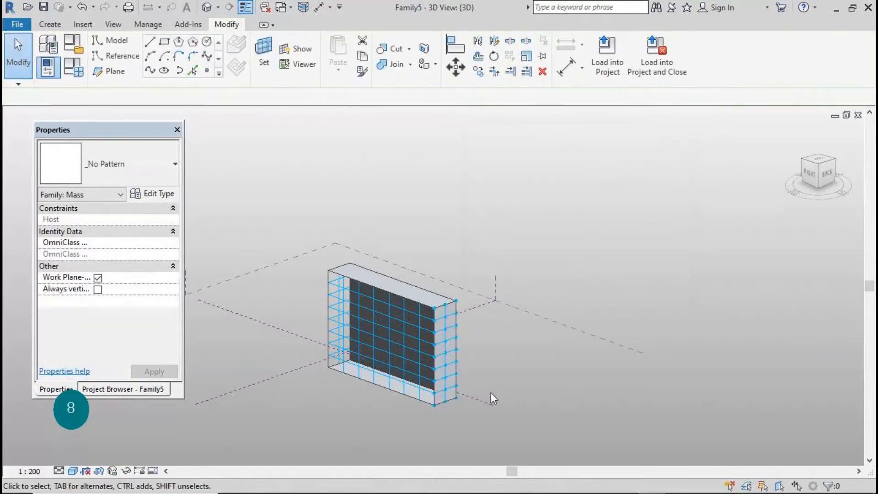
pyautogui.click(402, 369)
pyautogui.click(760, 83)
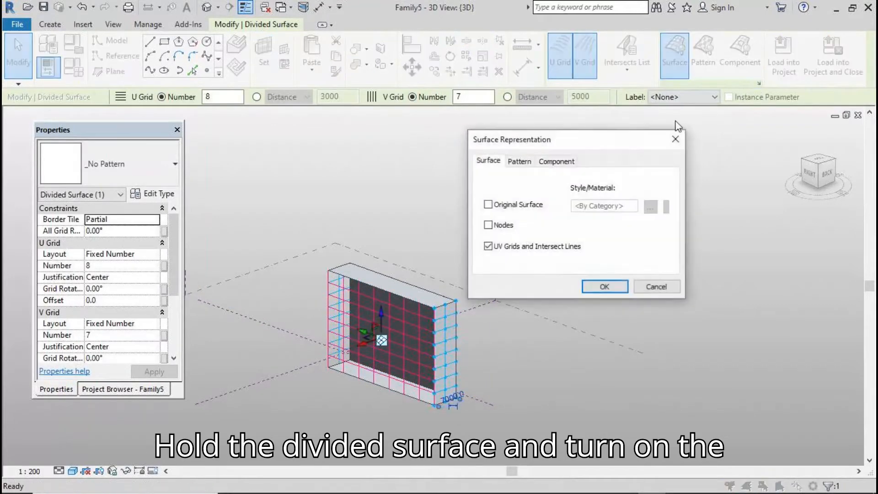
pyautogui.click(488, 224)
pyautogui.click(488, 205)
pyautogui.click(604, 286)
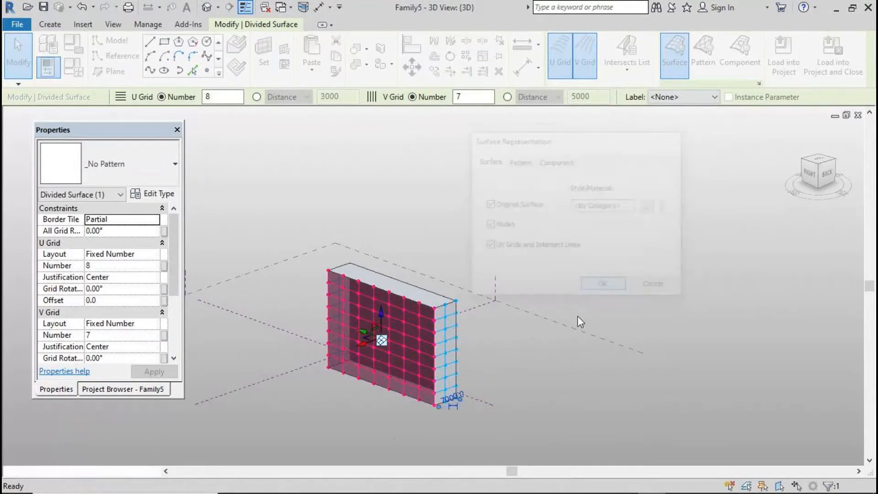
pyautogui.click(549, 312)
# Orbit to the end face and show its divided surface's original surface too
pyautogui.scroll(-2, 530, 193)
pyautogui.keyDown('shift'); pyautogui.moveTo(463, 392); pyautogui.dragTo(612, 378, button='middle'); pyautogui.keyUp('shift')
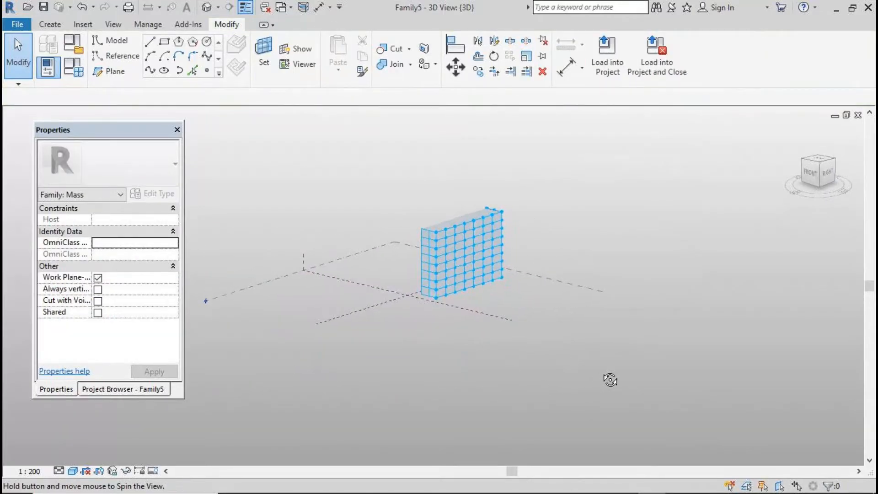
pyautogui.click(435, 274)
pyautogui.click(759, 84)
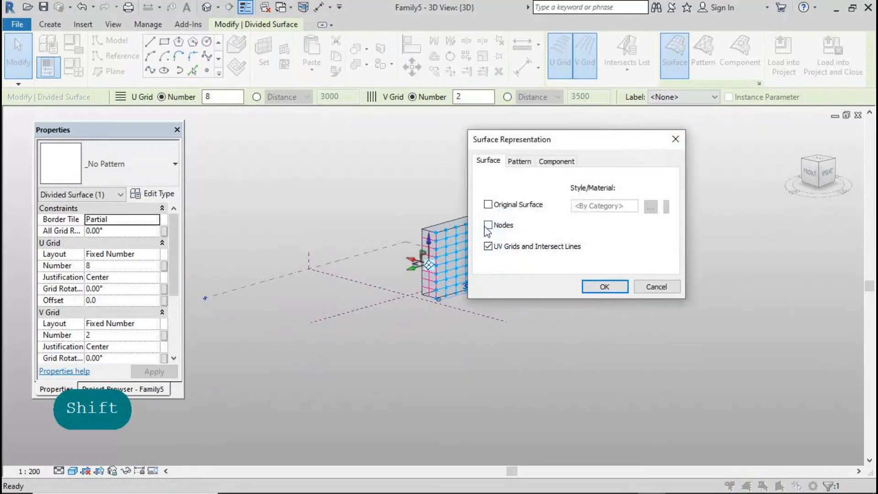
pyautogui.click(489, 205)
pyautogui.click(602, 287)
pyautogui.click(592, 357)
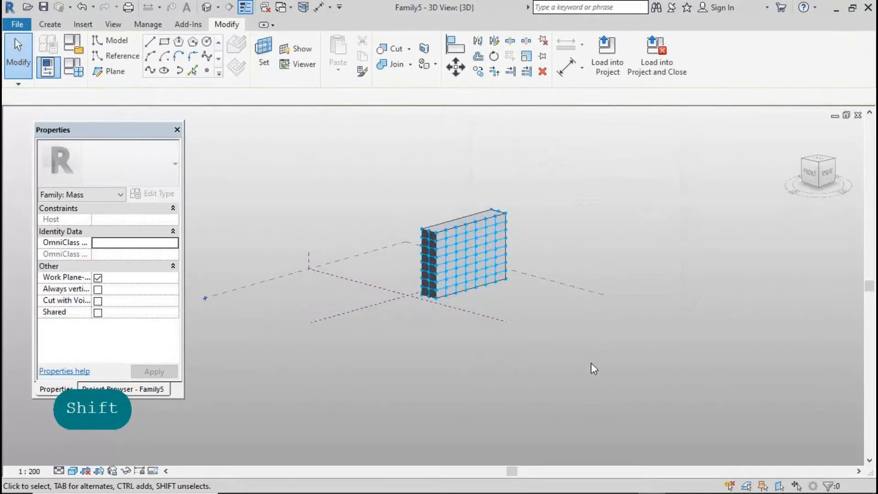
pyautogui.moveTo(618, 371)
pyautogui.keyDown('shift'); pyautogui.mouseDown(button='middle')
pyautogui.moveTo(476, 369)
pyautogui.moveTo(570, 392)
pyautogui.moveTo(620, 380)
pyautogui.mouseUp(button='middle'); pyautogui.keyUp('shift')
pyautogui.press('shift')
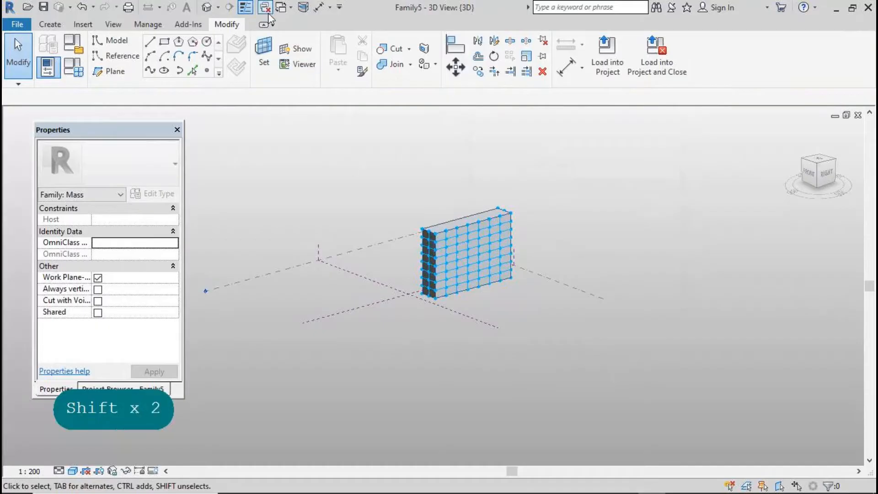
# Load 'balconies irregular fam 1' into Family5 and return to Family5's 3D view
pyautogui.click(282, 7)
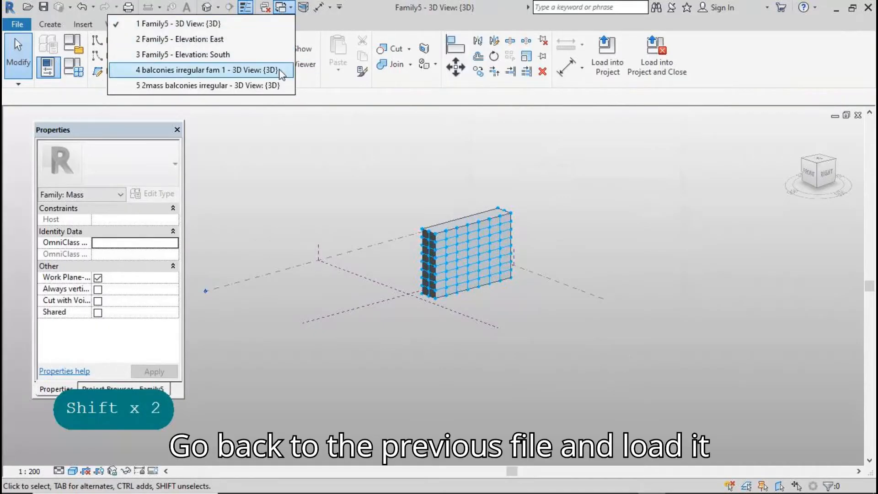
pyautogui.click(256, 70)
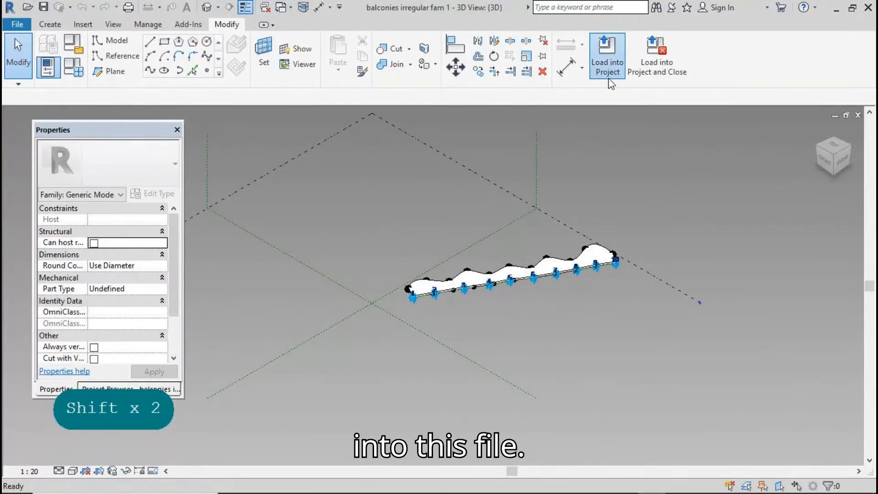
pyautogui.click(609, 73)
pyautogui.click(504, 175)
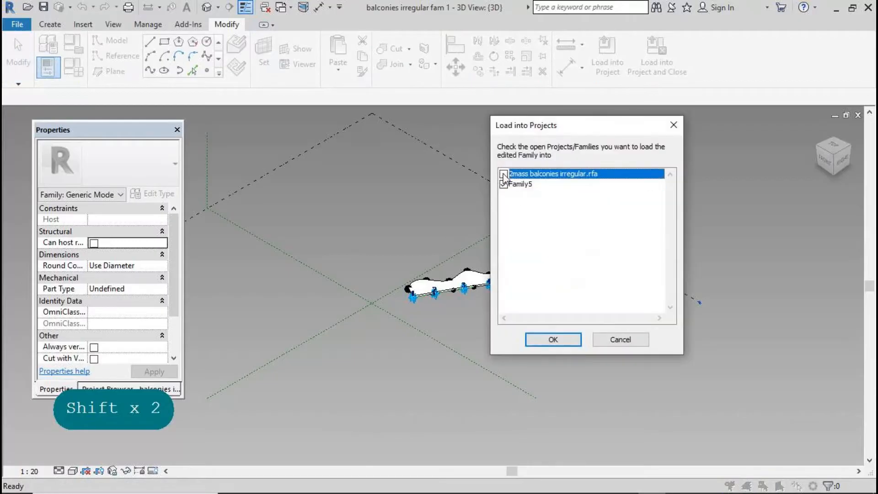
pyautogui.click(543, 343)
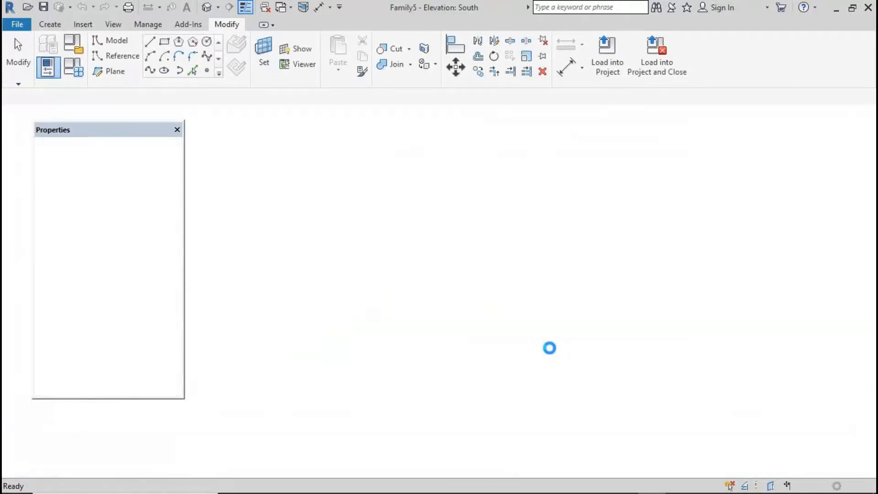
pyautogui.click(207, 7)
pyautogui.scroll(3, 477, 234)
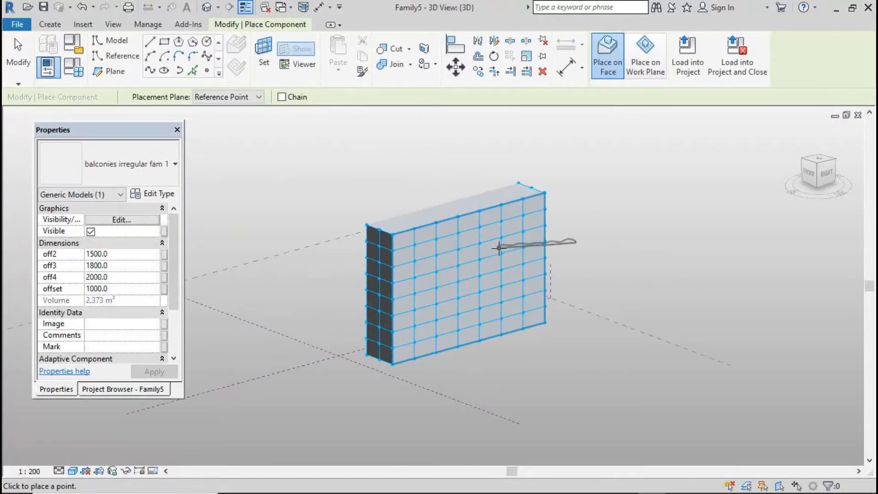
# Place the wavy balcony's adaptive points on a row of grid nodes across the mass face
pyautogui.click(379, 262)
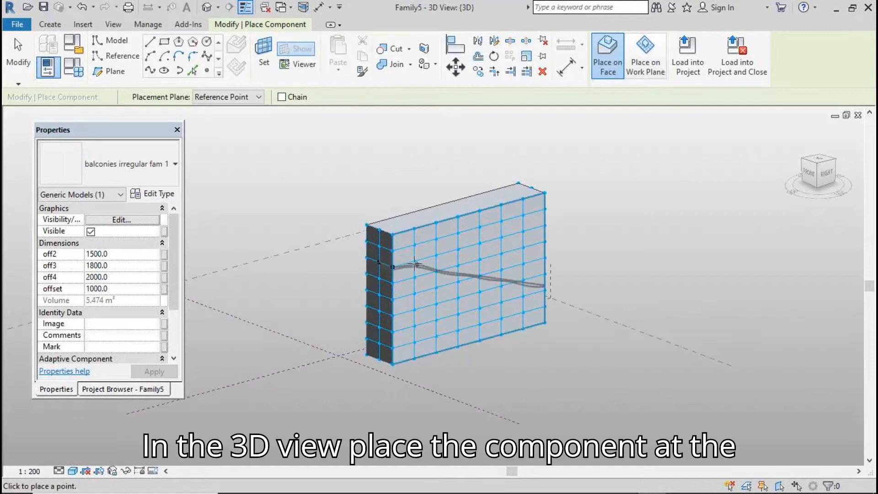
pyautogui.click(414, 261)
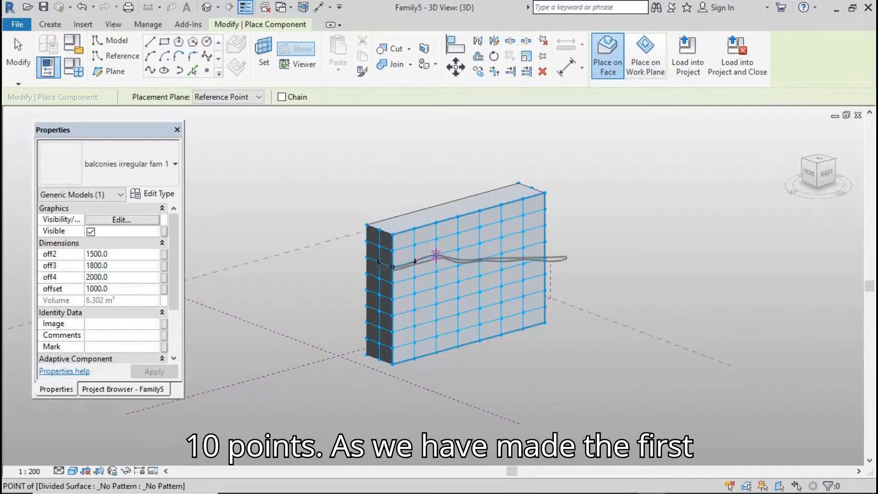
pyautogui.click(453, 250)
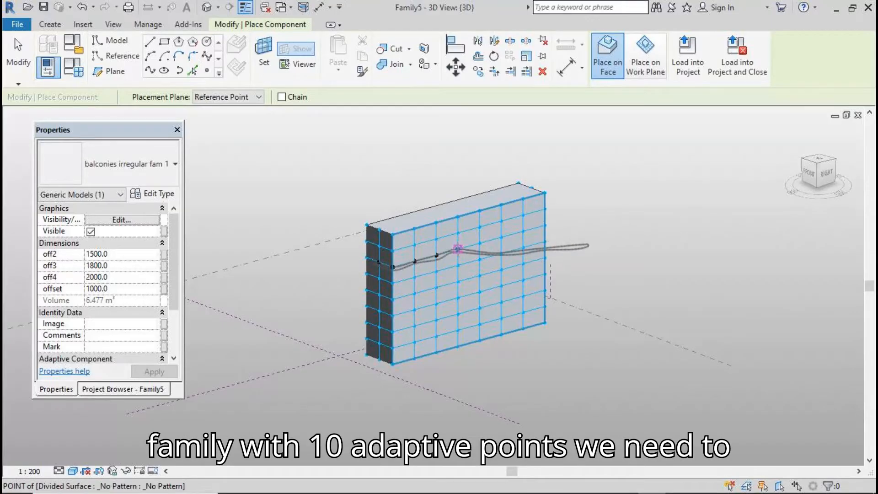
pyautogui.click(458, 250)
pyautogui.click(479, 244)
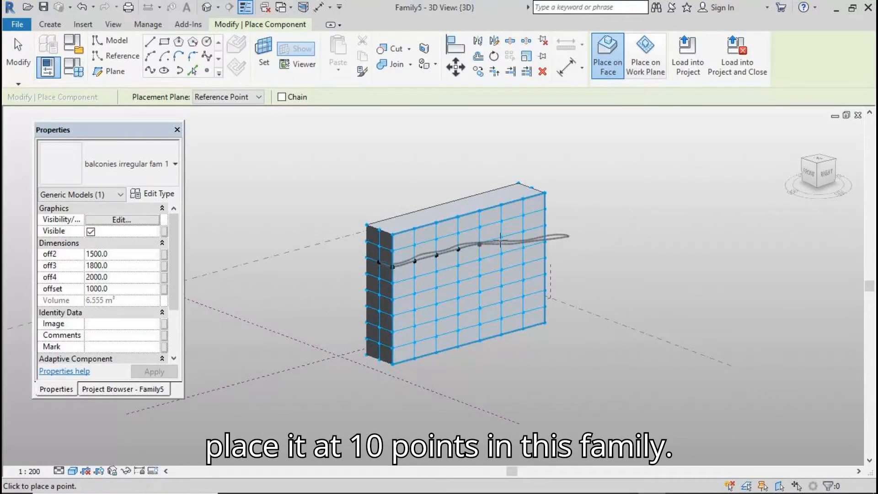
pyautogui.click(501, 238)
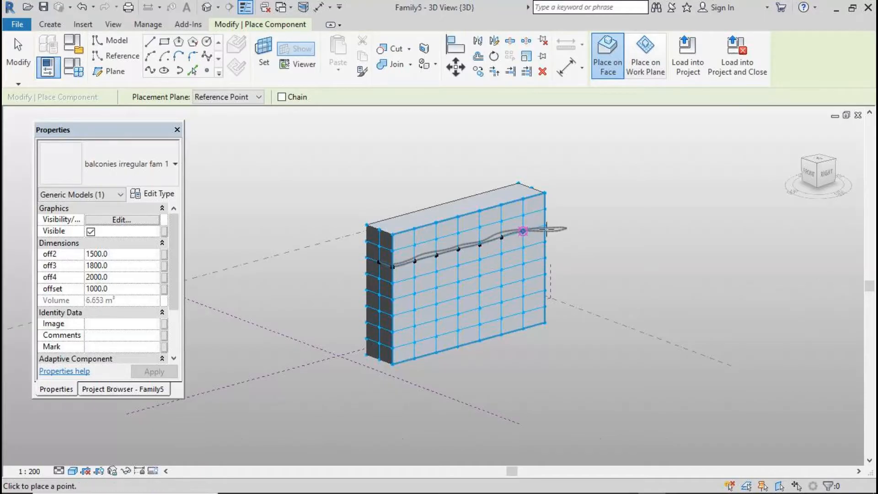
pyautogui.click(545, 225)
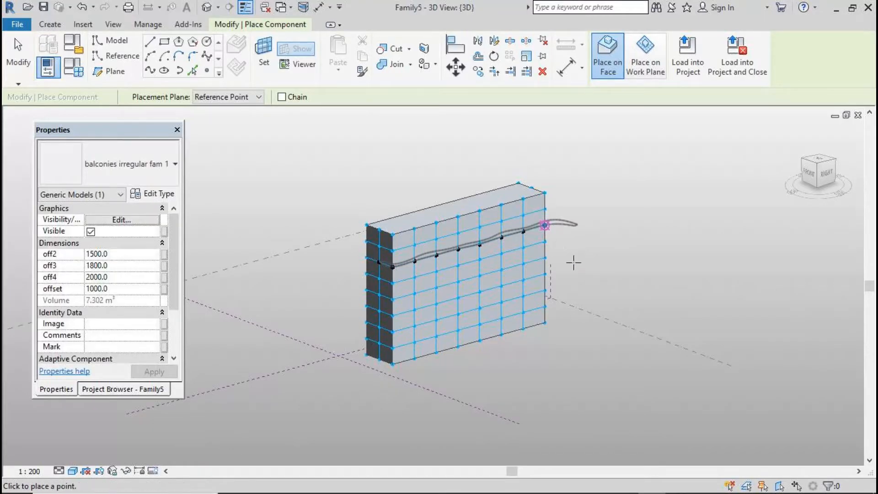
pyautogui.keyDown('shift'); pyautogui.moveTo(556, 312); pyautogui.dragTo(466, 365, button='middle'); pyautogui.keyUp('shift')
pyautogui.click(483, 362)
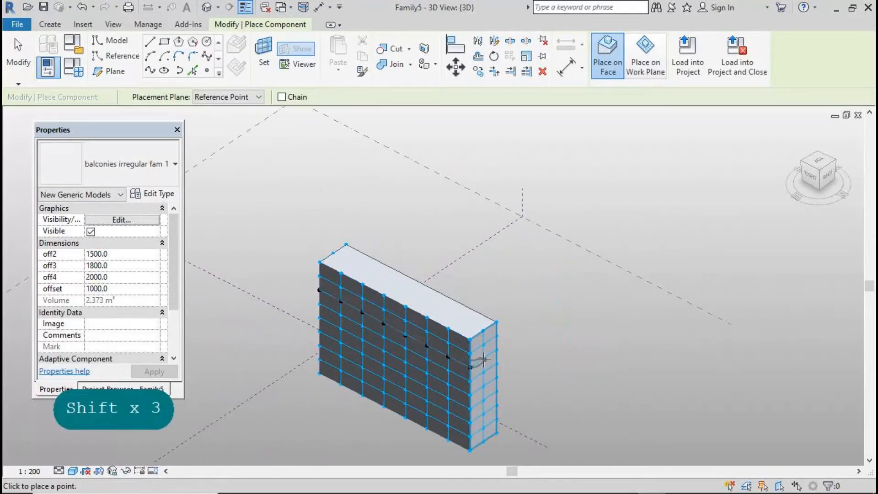
pyautogui.hotkey('ctrl', 'z')
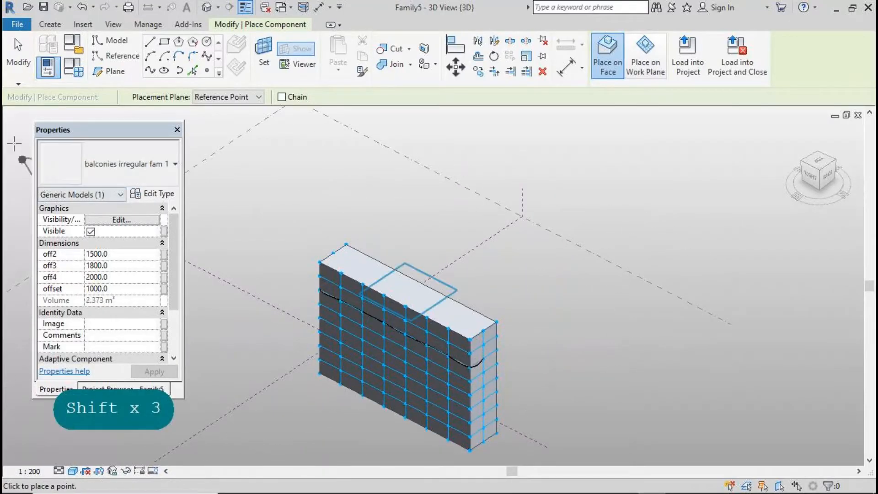
pyautogui.press('Escape')
pyautogui.scroll(-1, 514, 239)
pyautogui.scroll(4, 432, 328)
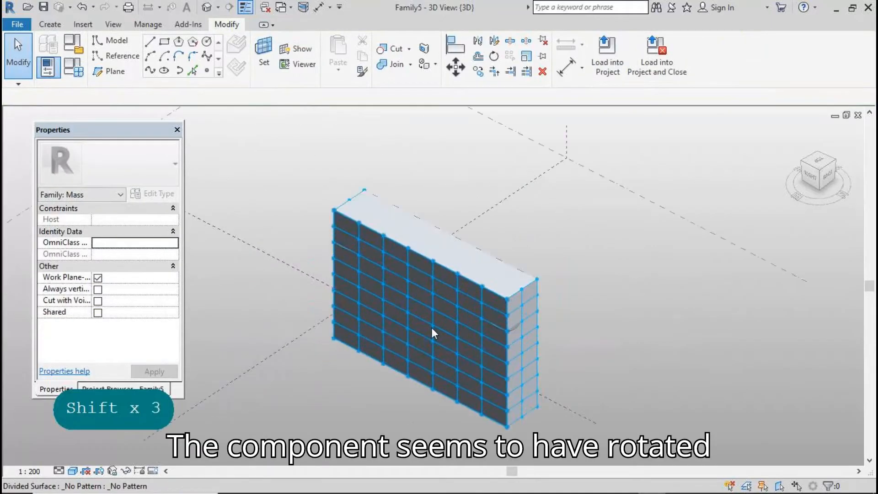
# Check the placed balcony, then return to the balconies irregular fam 1 3D view
pyautogui.click(523, 322)
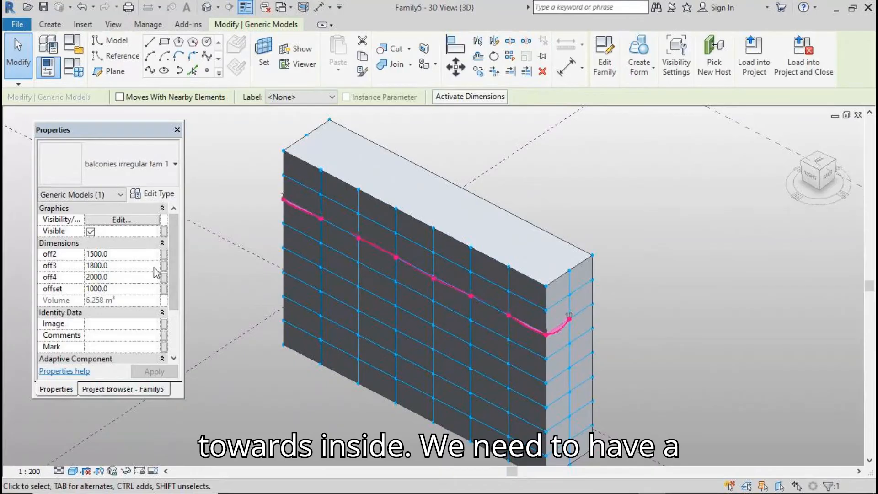
pyautogui.click(334, 413)
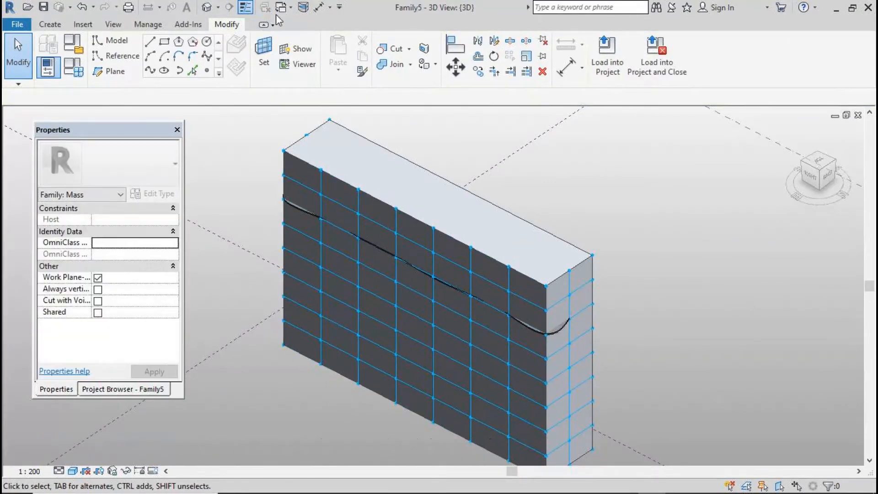
pyautogui.click(292, 12)
pyautogui.click(197, 37)
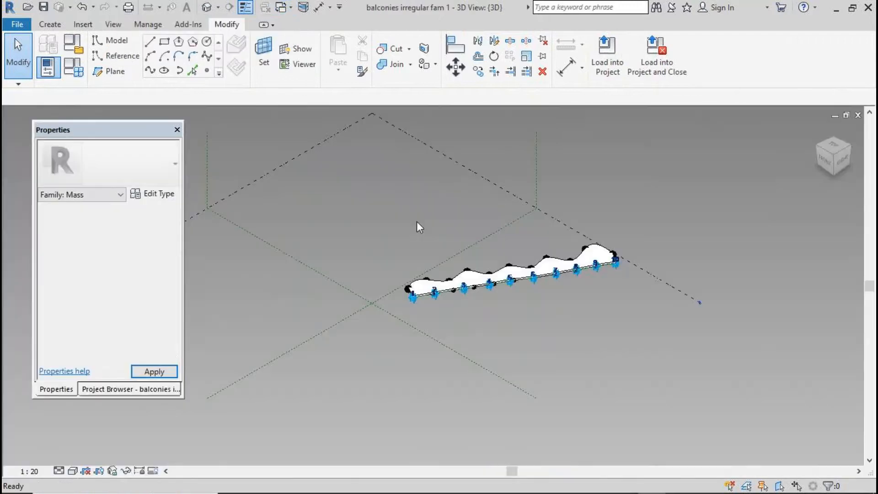
# Filter the balcony family's selection down to its 22 reference points
pyautogui.moveTo(364, 230); pyautogui.dragTo(653, 314)
pyautogui.click(700, 55)
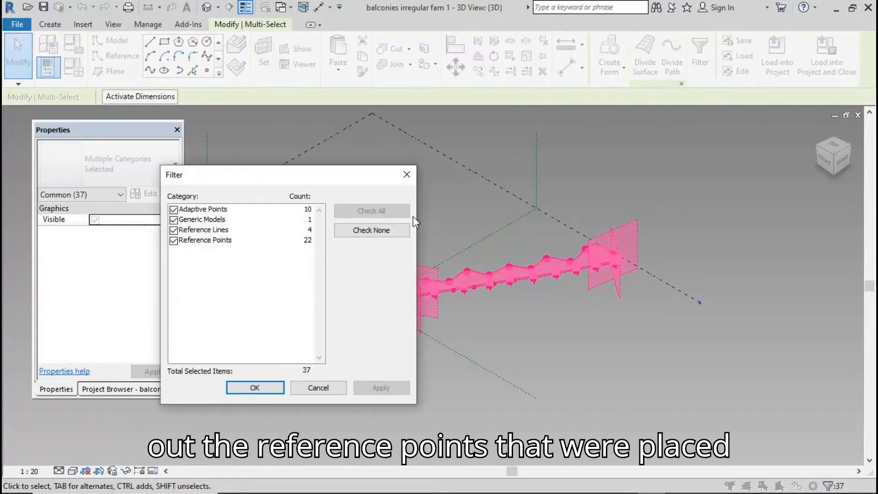
pyautogui.click(381, 232)
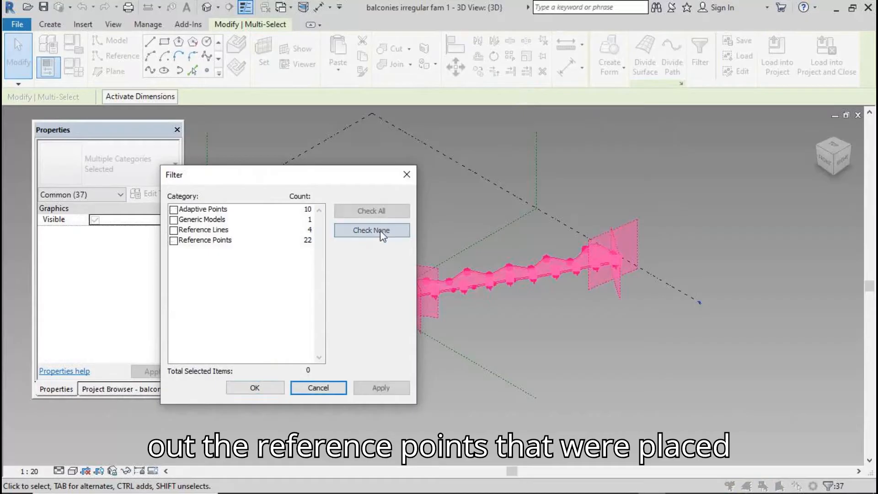
pyautogui.click(174, 241)
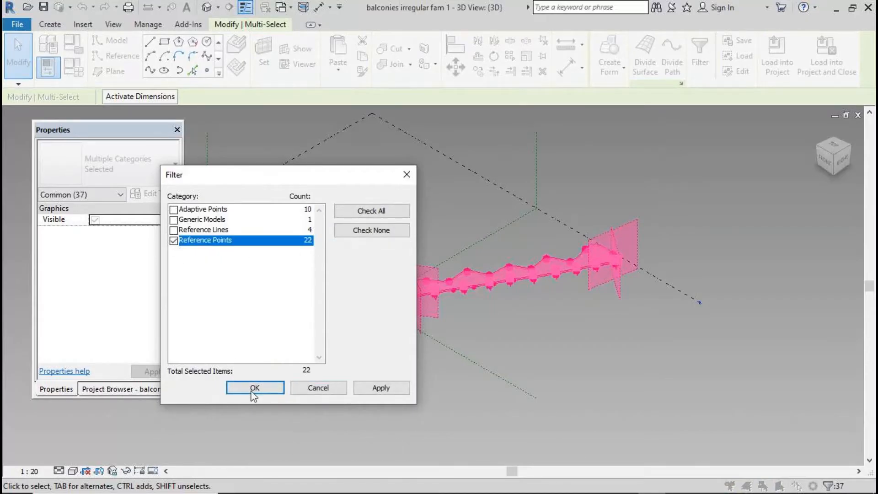
pyautogui.click(255, 387)
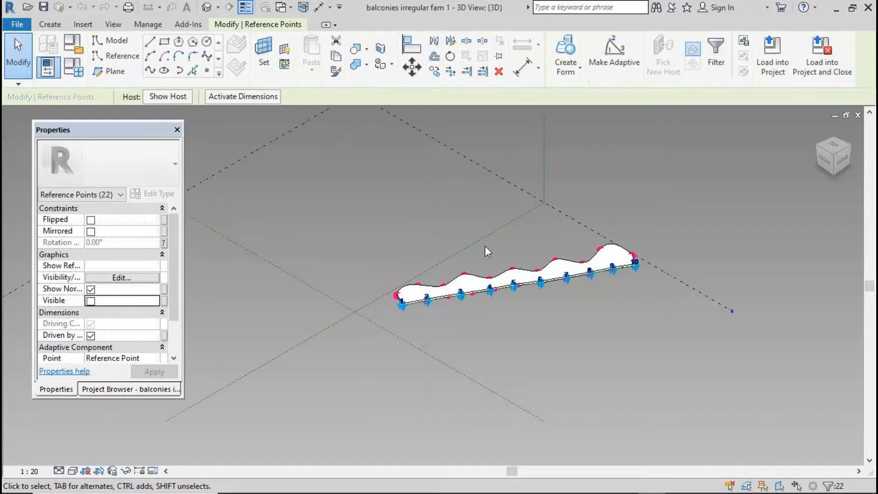
# Remove the end and crest points from the reference-point selection
pyautogui.scroll(2, 484, 246)
pyautogui.keyDown('shift'); pyautogui.moveTo(312, 284); pyautogui.dragTo(378, 339); pyautogui.keyUp('shift')
pyautogui.keyDown('shift'); pyautogui.moveTo(361, 268); pyautogui.dragTo(468, 313); pyautogui.keyUp('shift')
pyautogui.keyDown('shift'); pyautogui.moveTo(481, 260); pyautogui.dragTo(547, 301); pyautogui.keyUp('shift')
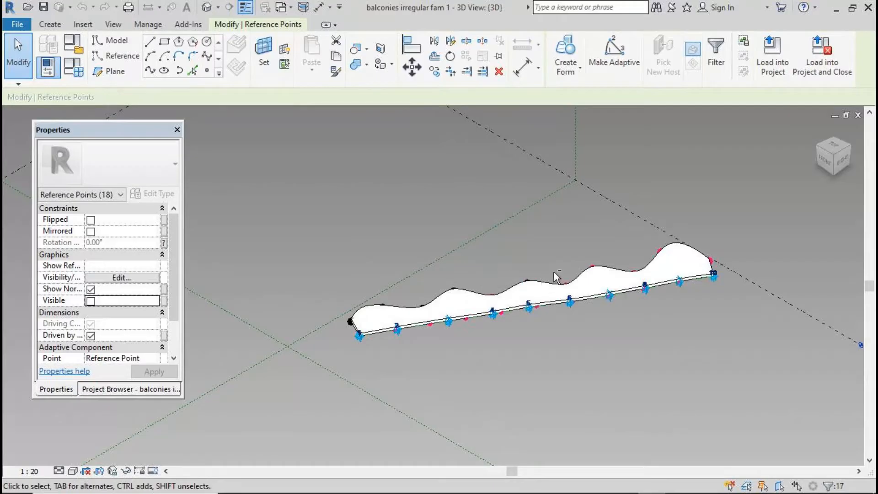
pyautogui.keyDown('shift'); pyautogui.moveTo(477, 262); pyautogui.dragTo(505, 304); pyautogui.keyUp('shift')
pyautogui.keyDown('shift'); pyautogui.moveTo(541, 247); pyautogui.dragTo(607, 284); pyautogui.keyUp('shift')
pyautogui.keyDown('shift'); pyautogui.moveTo(671, 280); pyautogui.dragTo(671, 280); pyautogui.keyUp('shift')
pyautogui.keyDown('shift'); pyautogui.moveTo(691, 213); pyautogui.dragTo(720, 265); pyautogui.keyUp('shift')
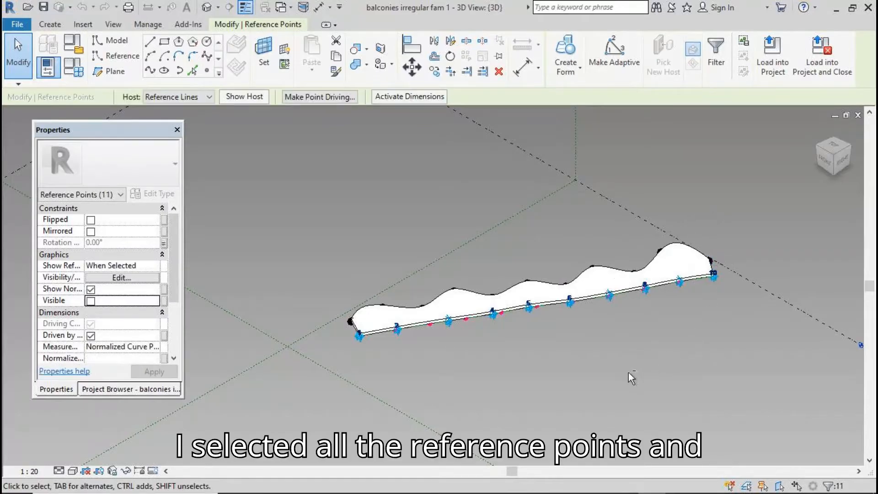
# Associate the points' Rotation Angle with the rot parameter and load the family into Family5
pyautogui.click(164, 242)
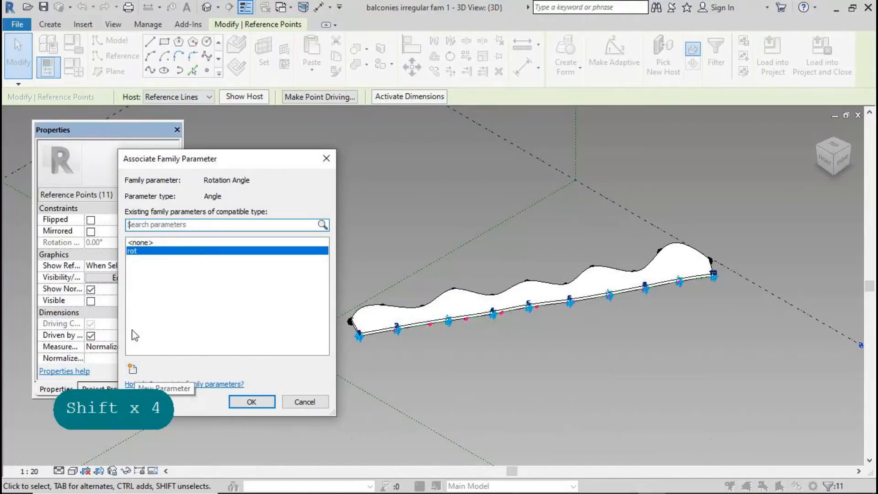
pyautogui.click(240, 400)
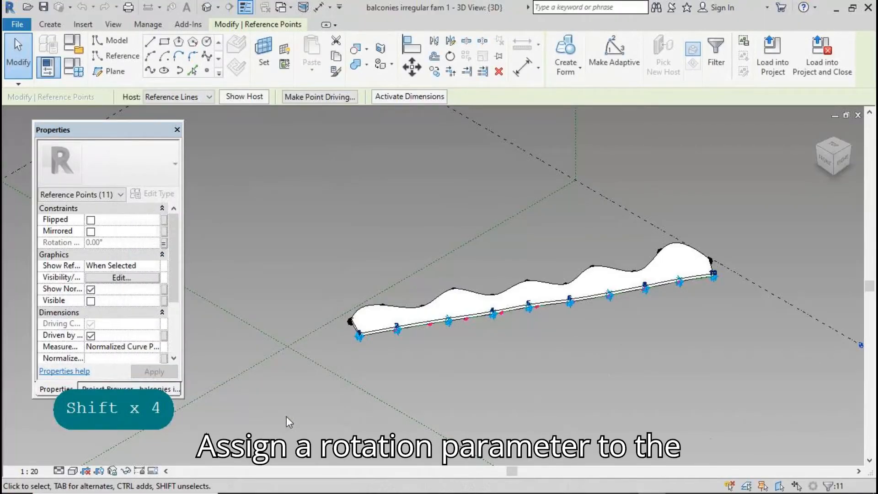
pyautogui.click(287, 416)
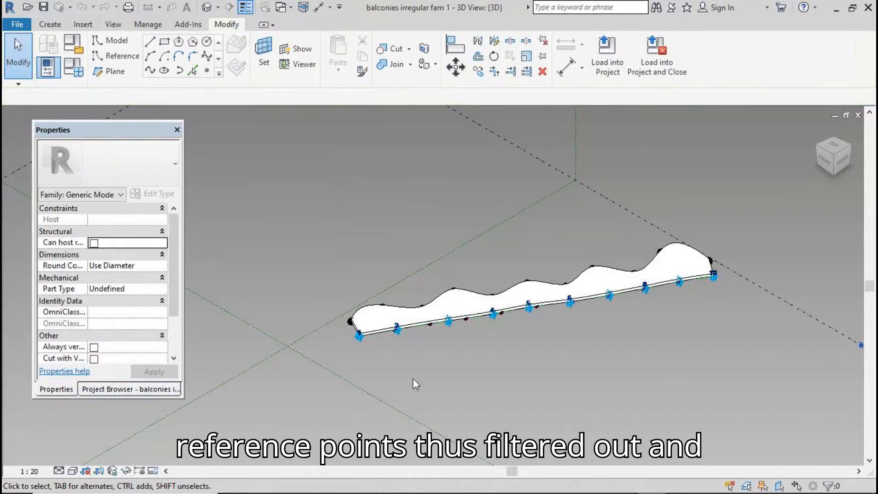
pyautogui.click(614, 46)
pyautogui.click(555, 339)
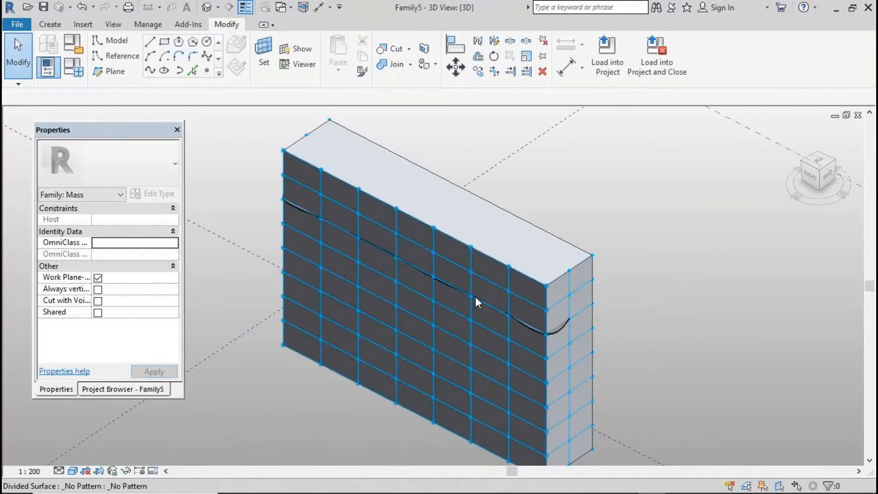
# Set the placed balcony's rot type parameter to 180
pyautogui.click(551, 332)
pyautogui.click(161, 195)
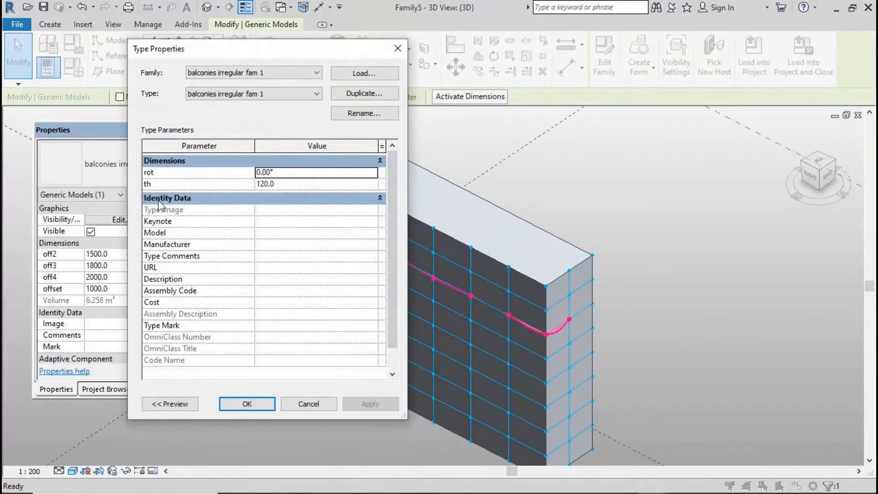
pyautogui.click(299, 176)
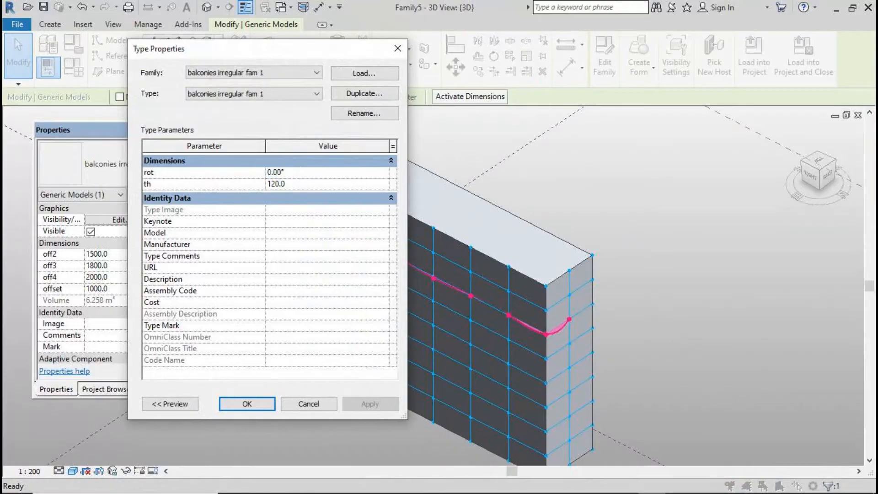
pyautogui.write('180')
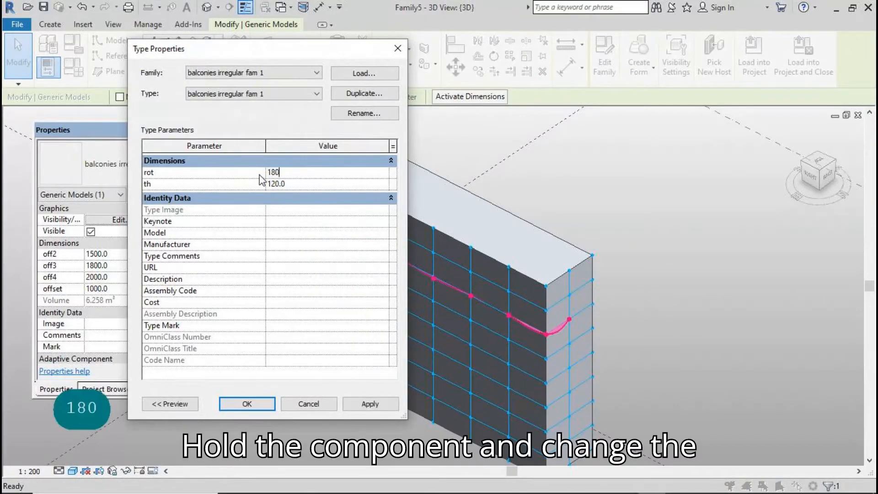
pyautogui.click(353, 403)
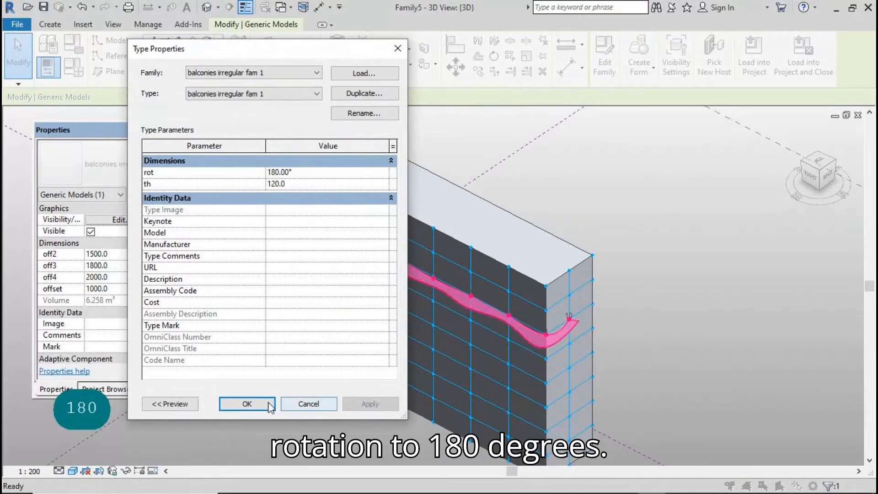
pyautogui.click(259, 404)
pyautogui.click(660, 348)
# Repeat the balcony on every floor level of the mass
pyautogui.scroll(-3, 580, 169)
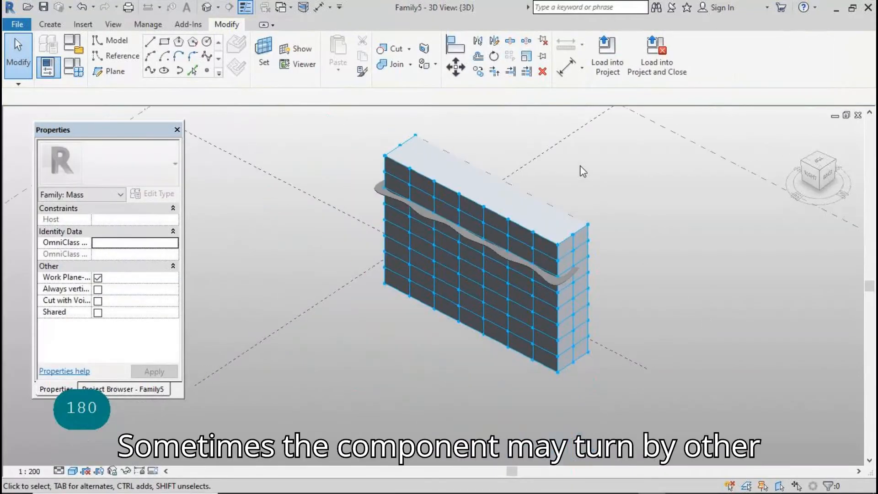
pyautogui.click(518, 265)
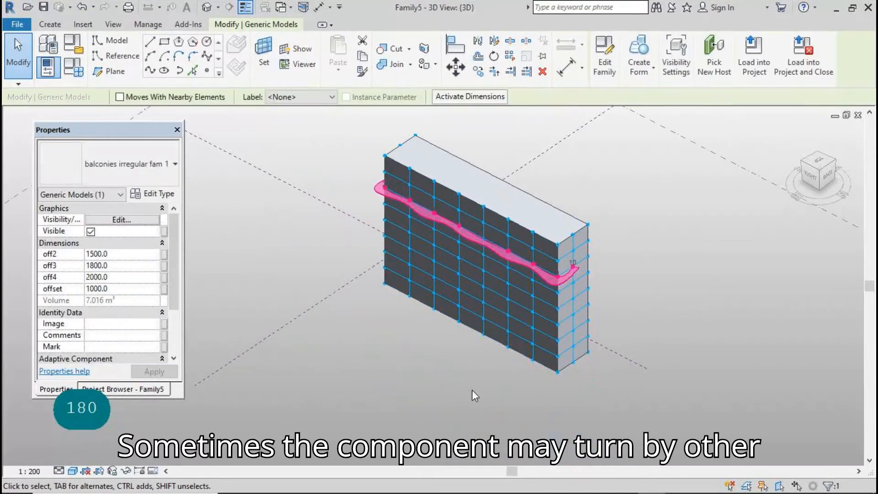
pyautogui.click(510, 58)
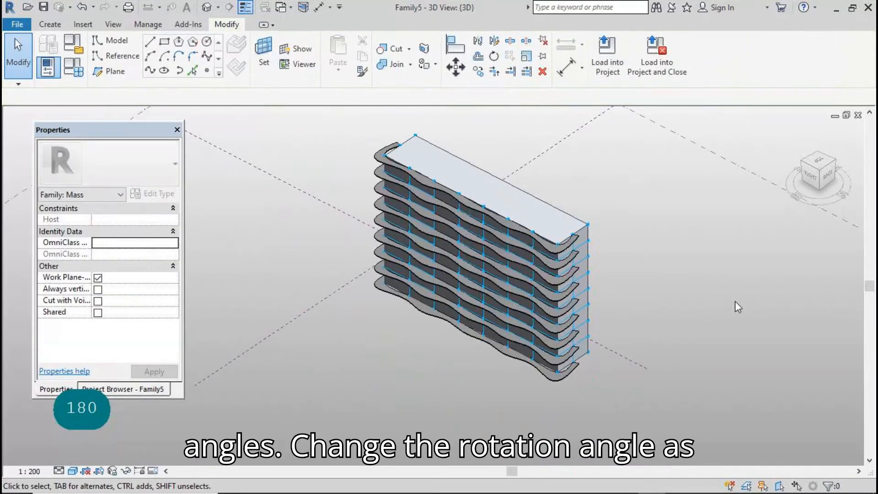
pyautogui.keyDown('shift'); pyautogui.moveTo(535, 429); pyautogui.dragTo(534, 377, button='middle'); pyautogui.keyUp('shift')
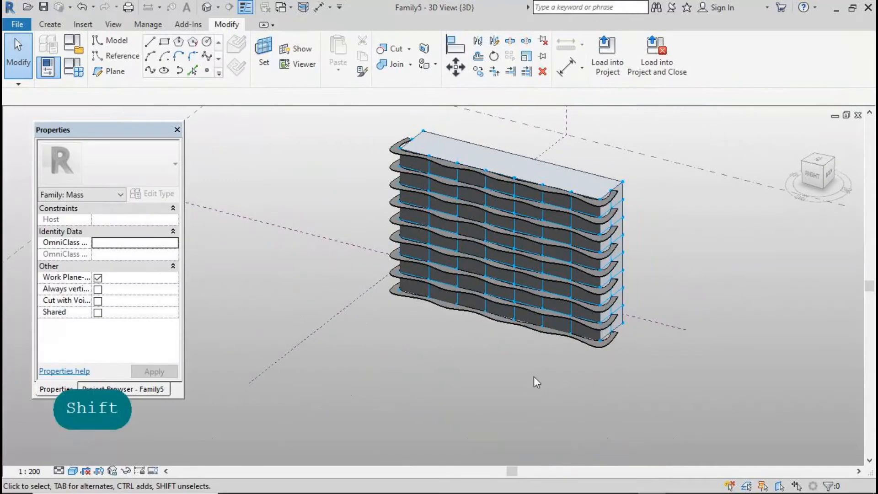
# Remove the repeater so the balconies become separate elements
pyautogui.click(483, 298)
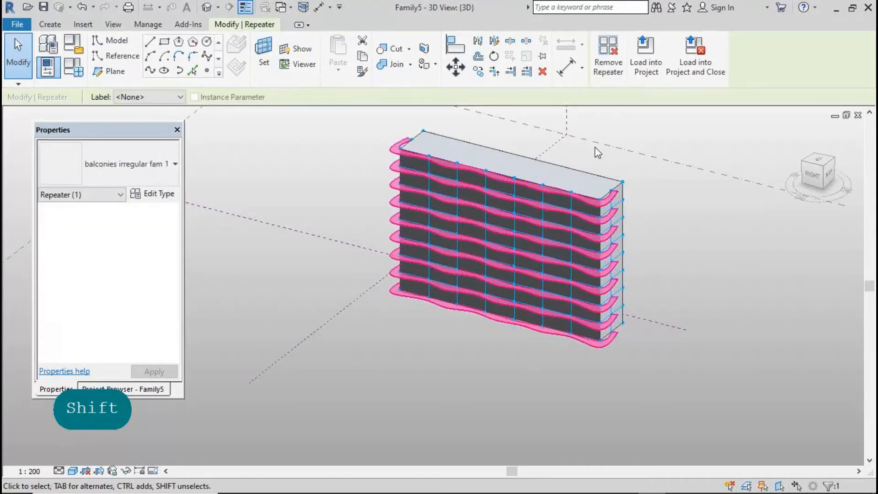
pyautogui.click(607, 51)
pyautogui.click(486, 379)
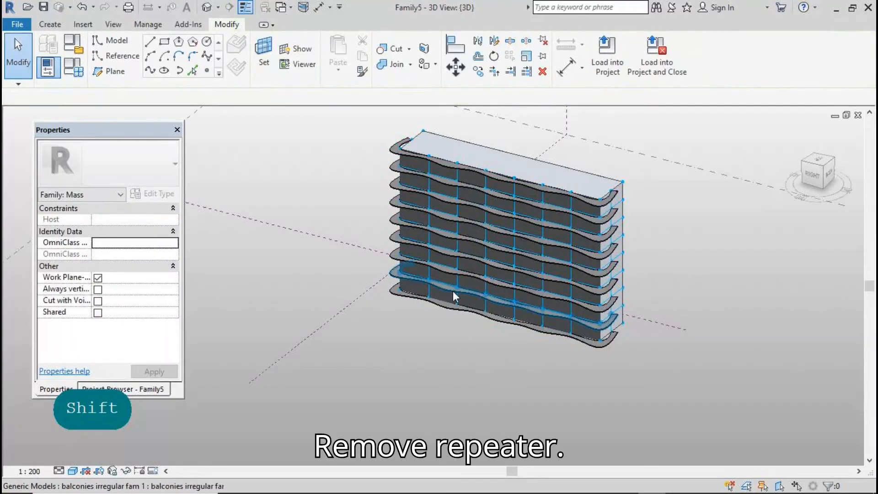
# Give the second-lowest balcony off2 2000, off3 999, off4 1111 and offset 2345
pyautogui.click(452, 291)
pyautogui.click(120, 253)
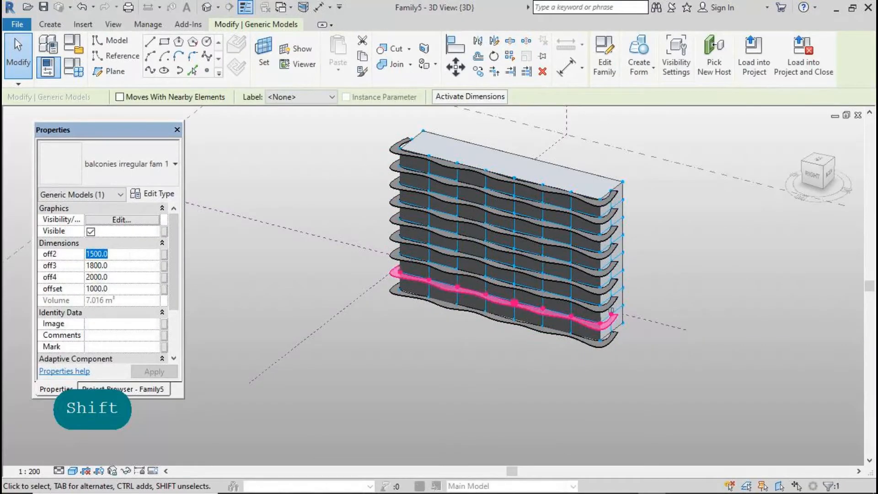
pyautogui.write('2000')
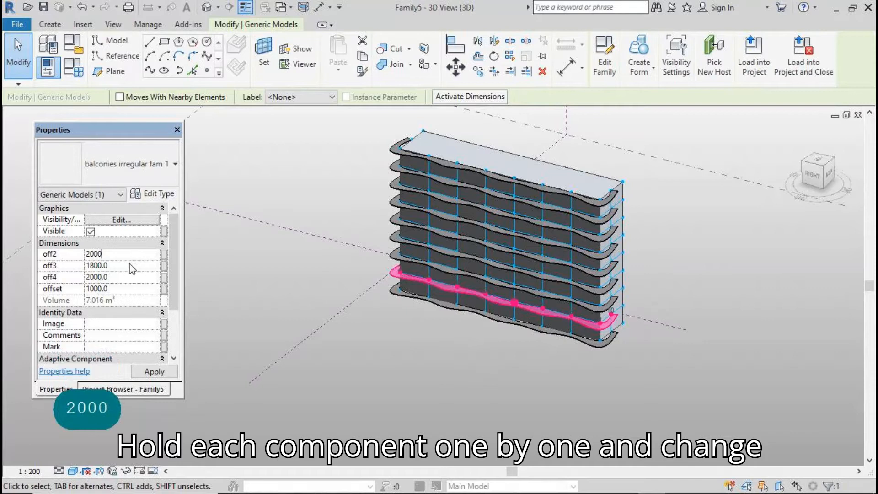
pyautogui.press('Tab')
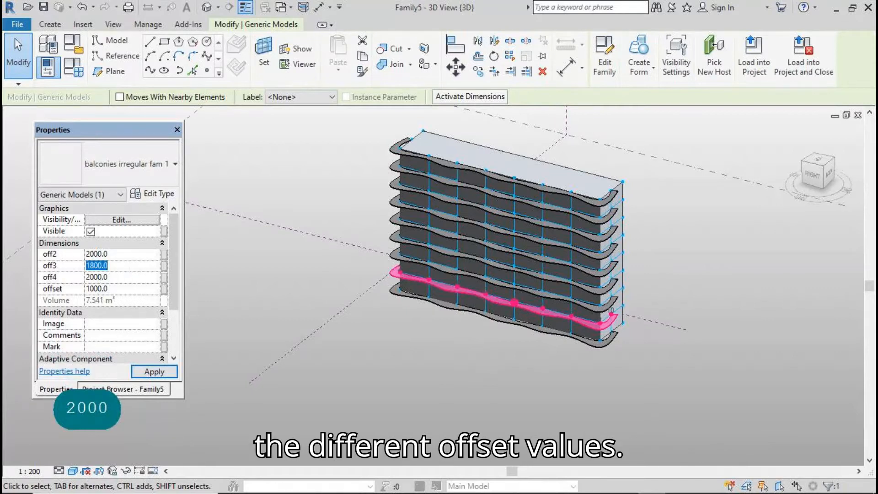
pyautogui.write('999')
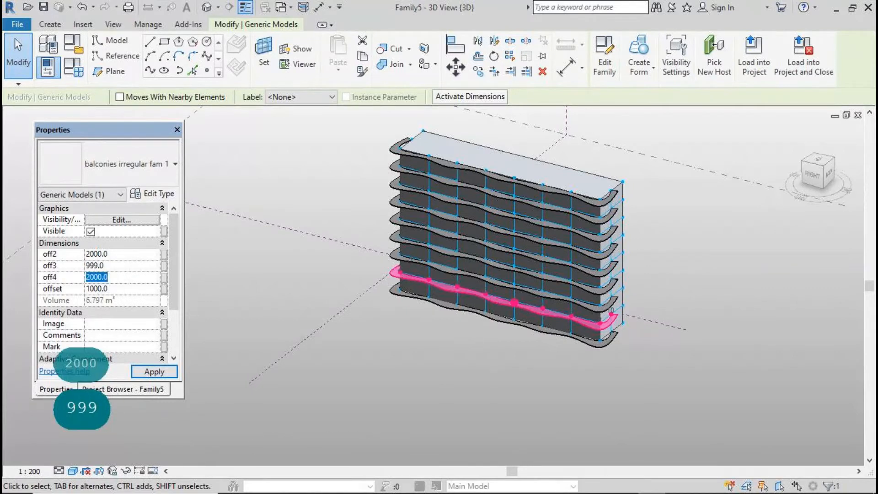
pyautogui.write('1111')
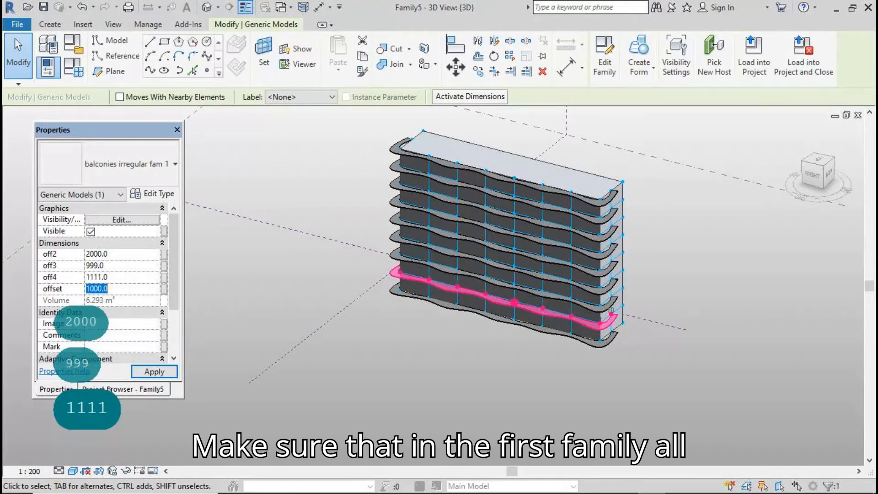
pyautogui.write('2')
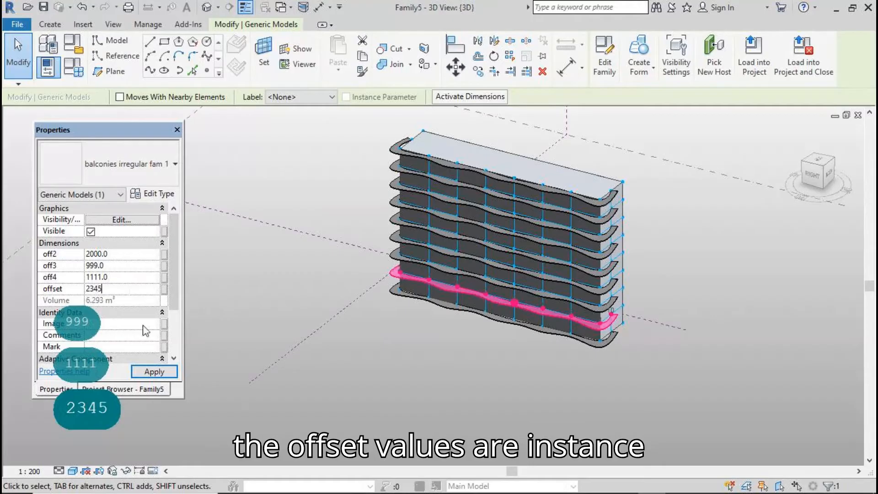
pyautogui.write('345')
pyautogui.click(355, 388)
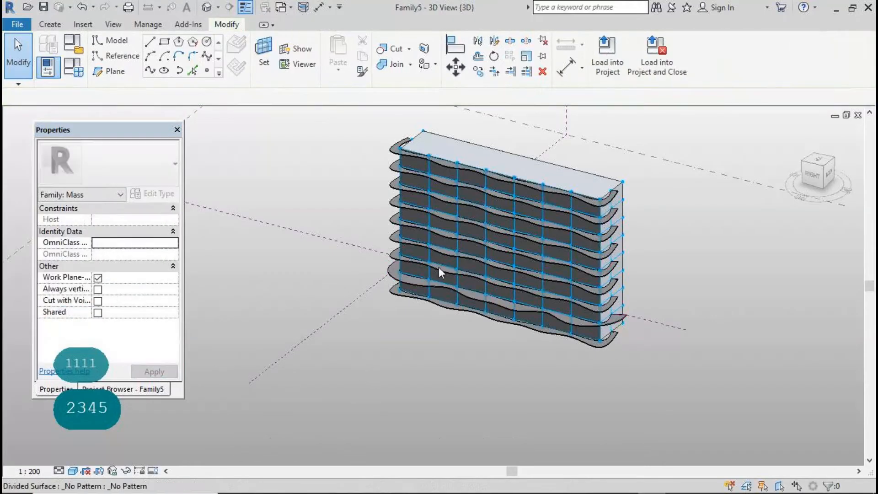
# Enter new offset values for the next balcony up, with offset 555
pyautogui.click(450, 251)
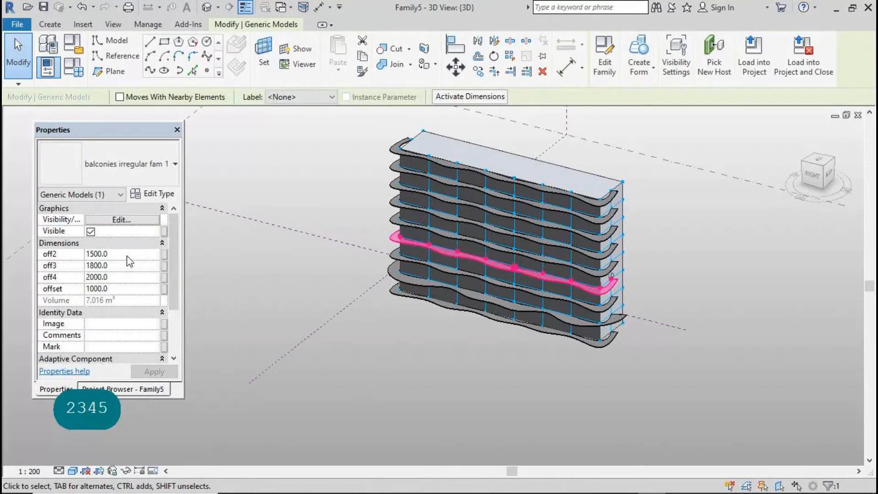
pyautogui.click(127, 254)
pyautogui.write('1234')
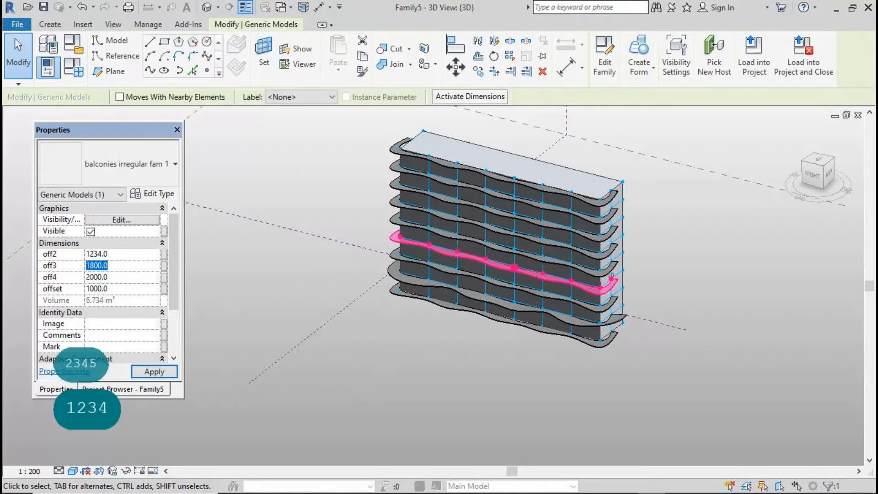
pyautogui.write('88')
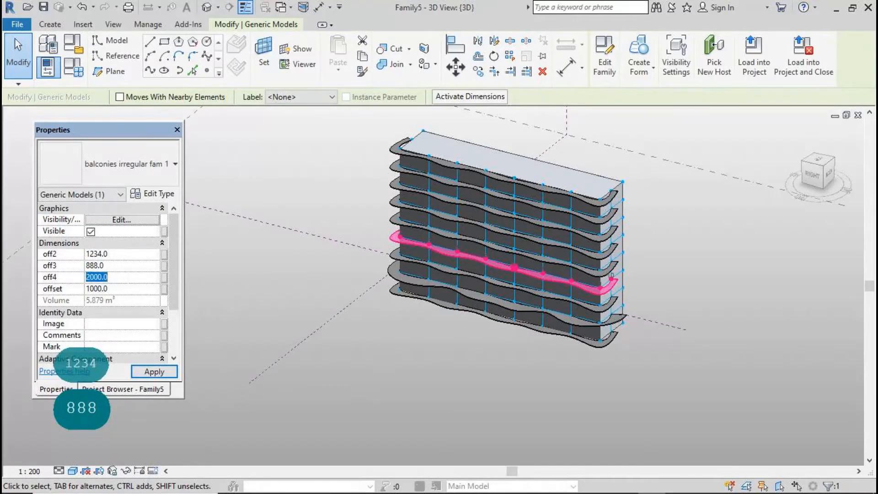
pyautogui.write('1289')
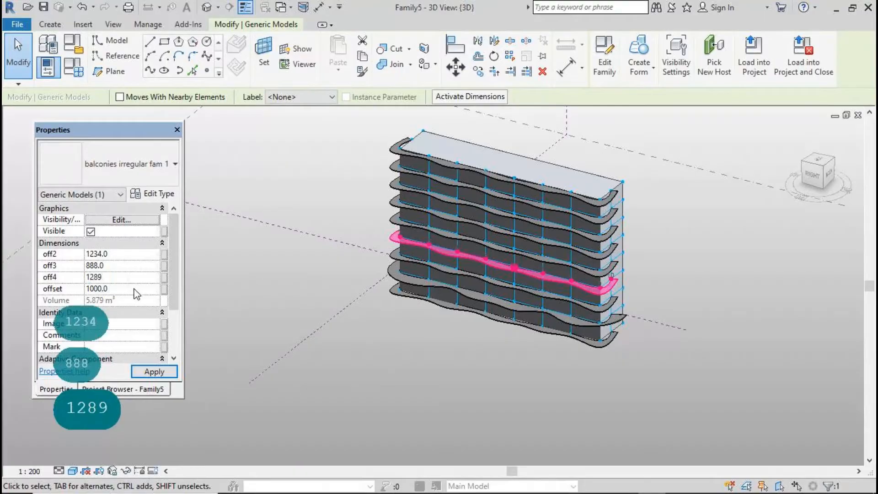
pyautogui.press('Tab')
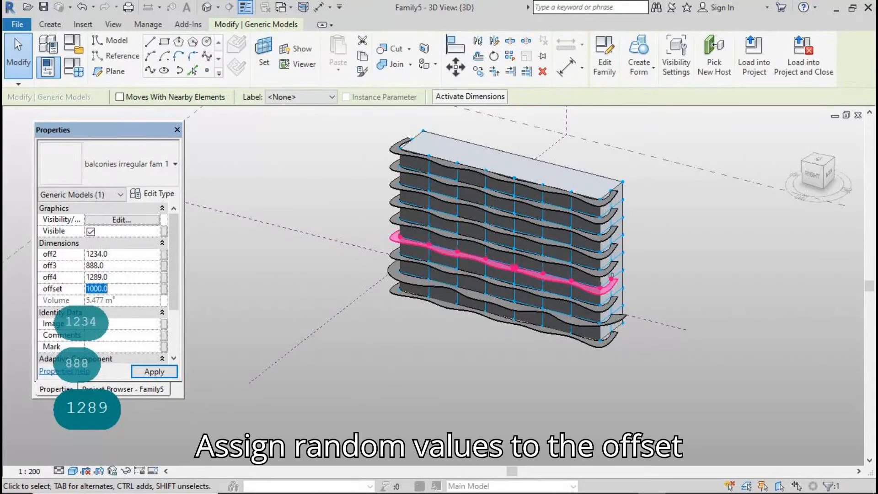
pyautogui.write('555')
pyautogui.click(160, 372)
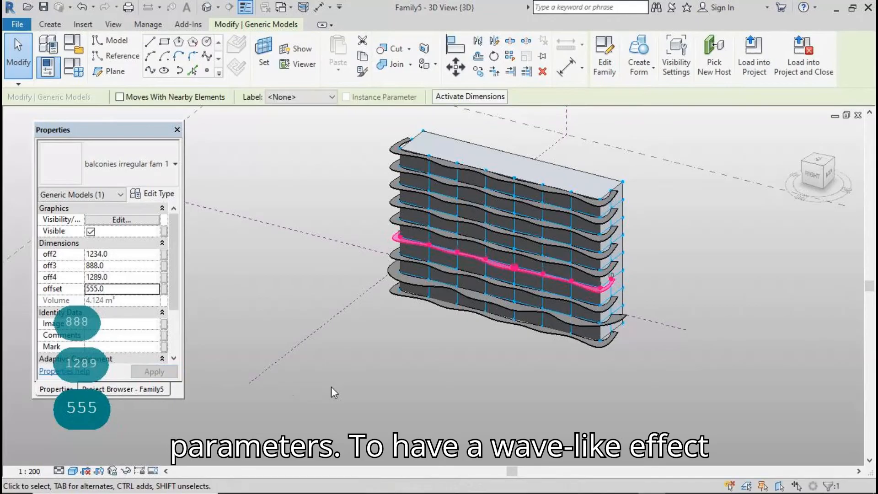
pyautogui.click(331, 386)
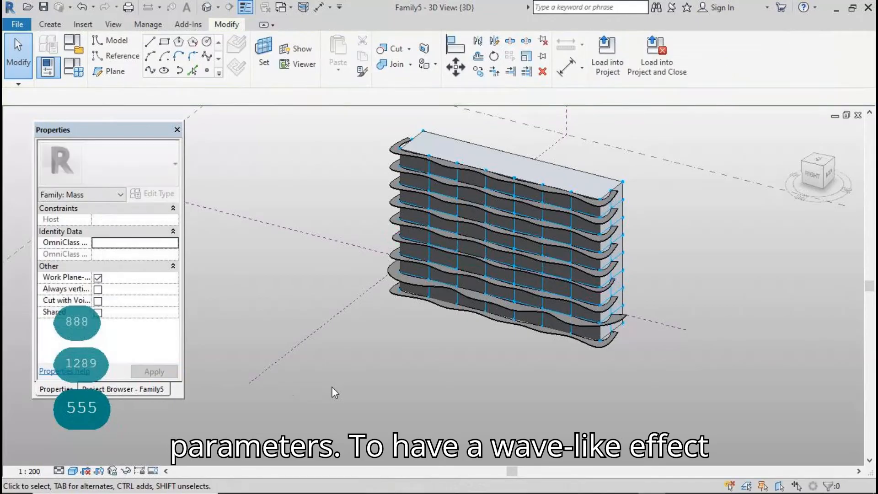
# Change that same balcony's offset to 1111, then to 2222
pyautogui.click(451, 253)
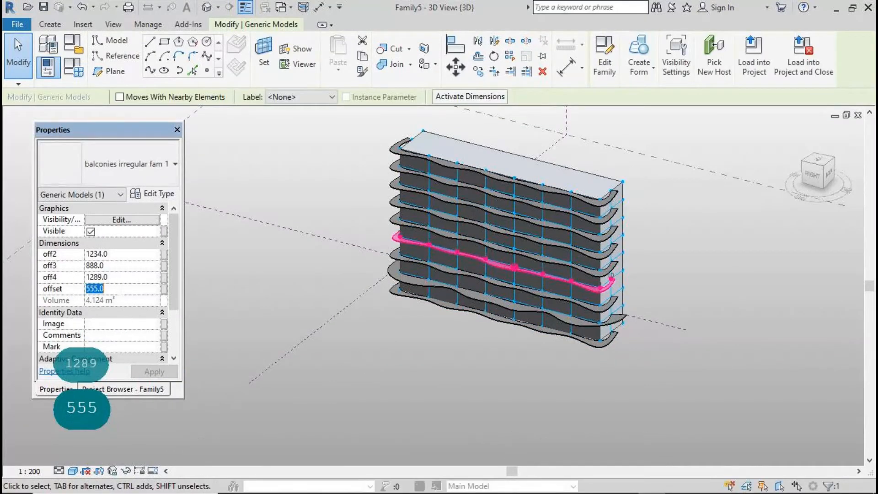
pyautogui.write('1111')
pyautogui.click(138, 371)
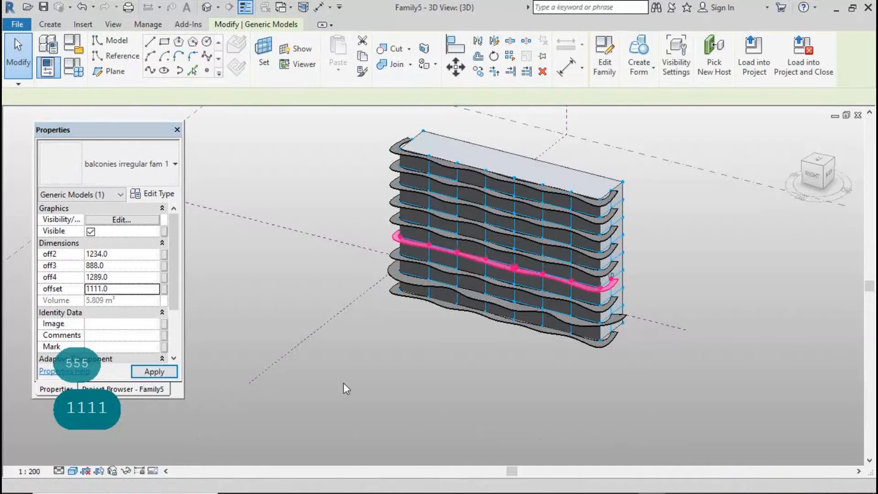
pyautogui.write('2222')
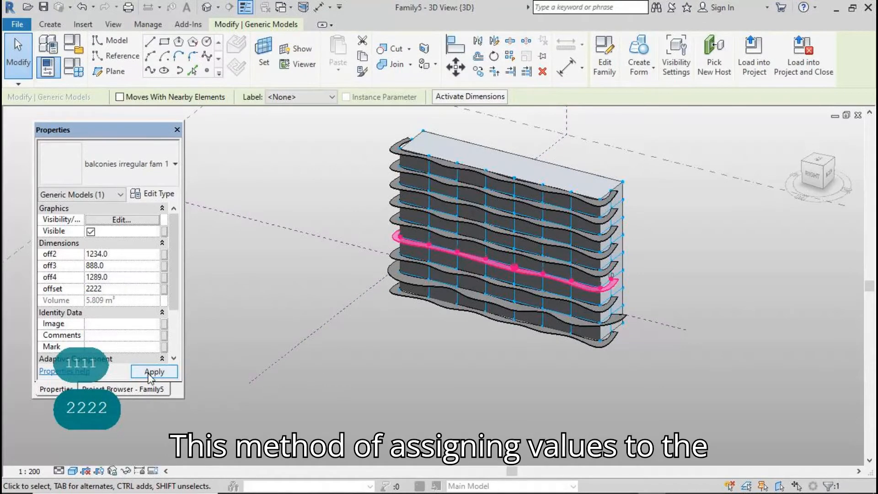
pyautogui.click(142, 372)
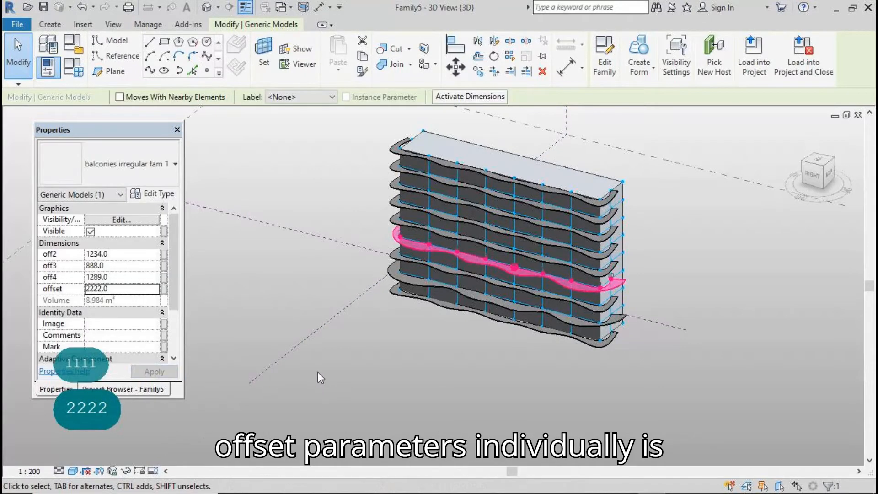
pyautogui.click(317, 372)
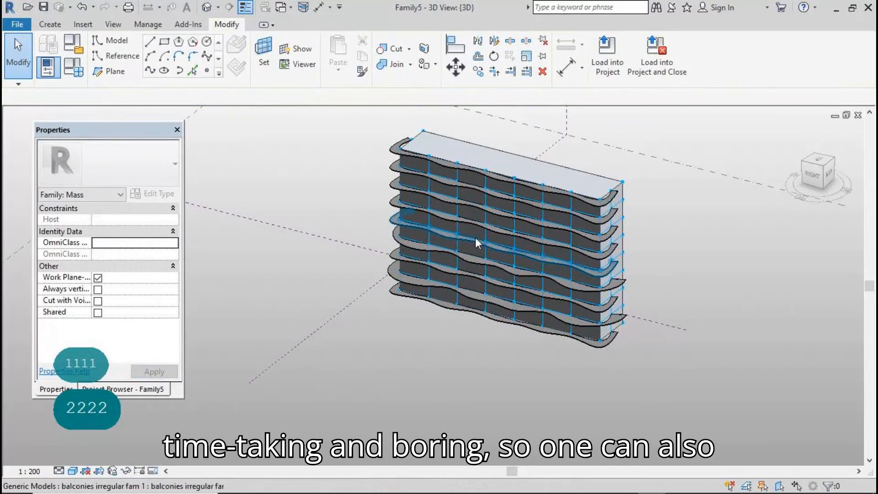
# Give another balcony off2 2123, off3 1111, off4 999 and offset 2222, then view the result
pyautogui.click(478, 224)
pyautogui.click(117, 254)
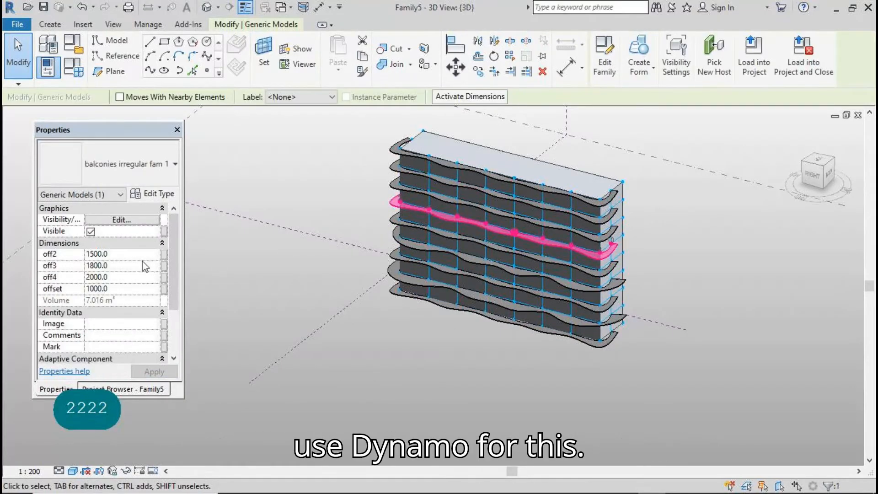
pyautogui.write('2')
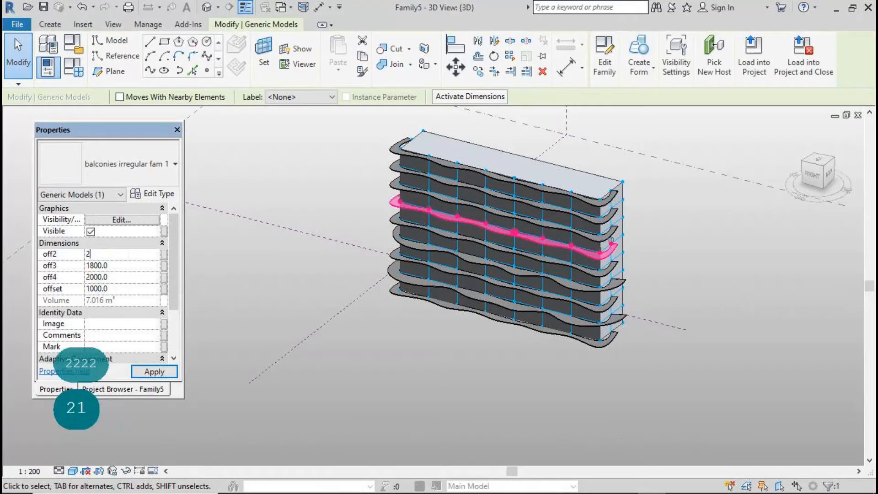
pyautogui.write('123')
pyautogui.click(127, 268)
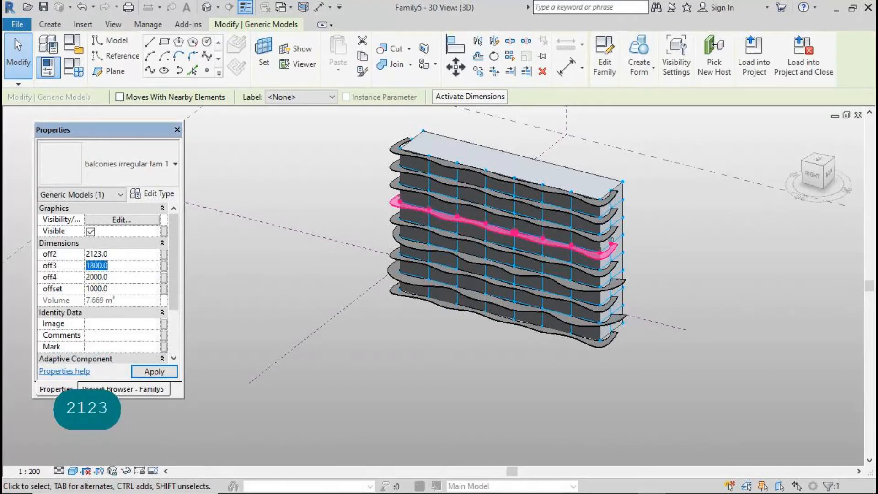
pyautogui.write('1111')
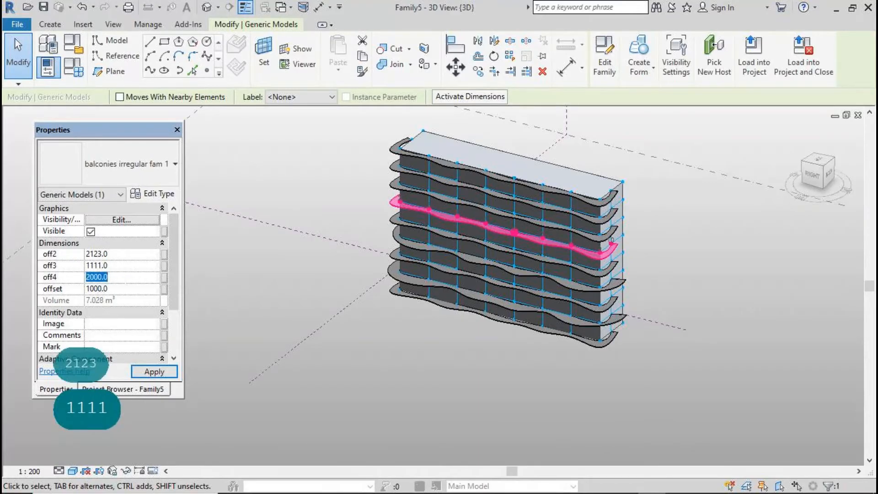
pyautogui.write('999')
pyautogui.click(126, 289)
pyautogui.write('2222')
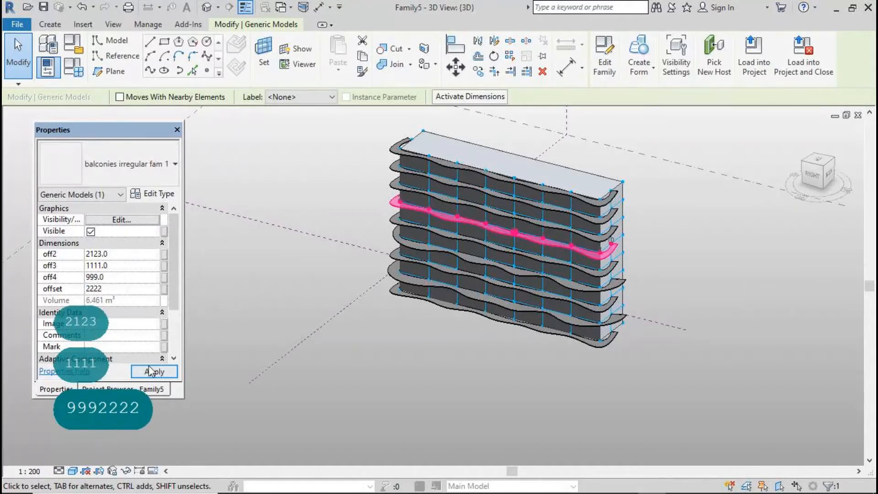
pyautogui.click(151, 371)
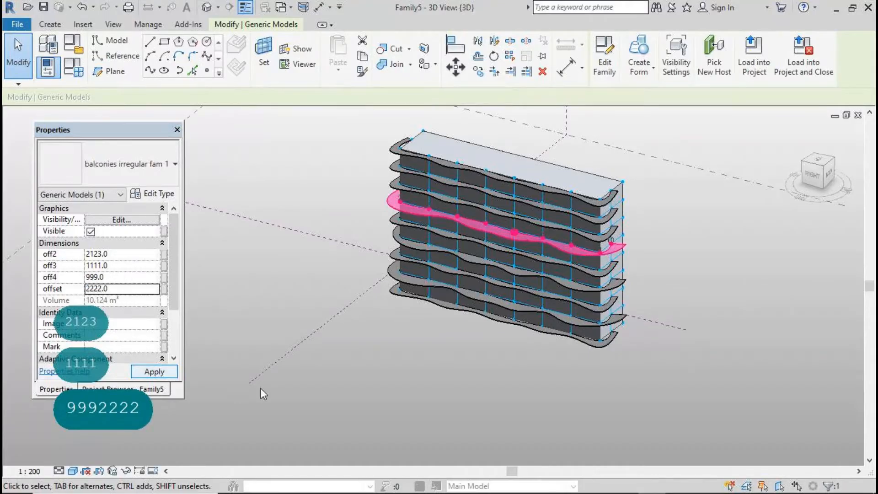
pyautogui.click(377, 395)
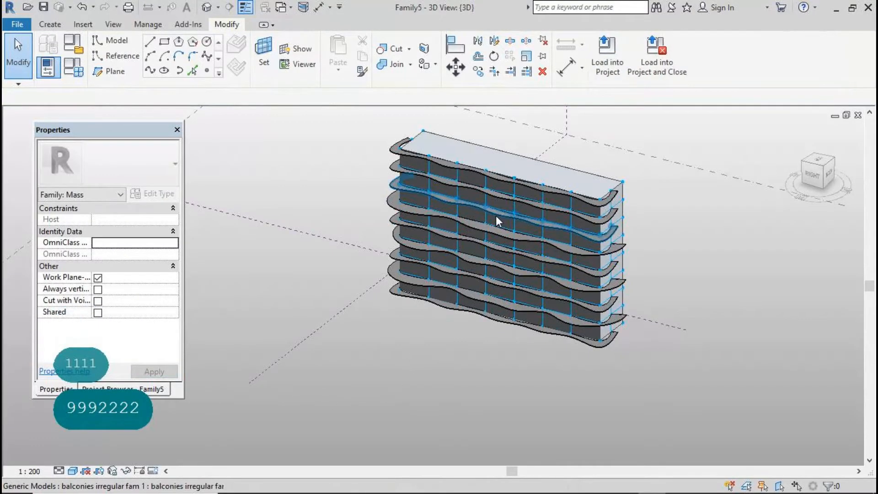
pyautogui.click(514, 182)
pyautogui.click(674, 247)
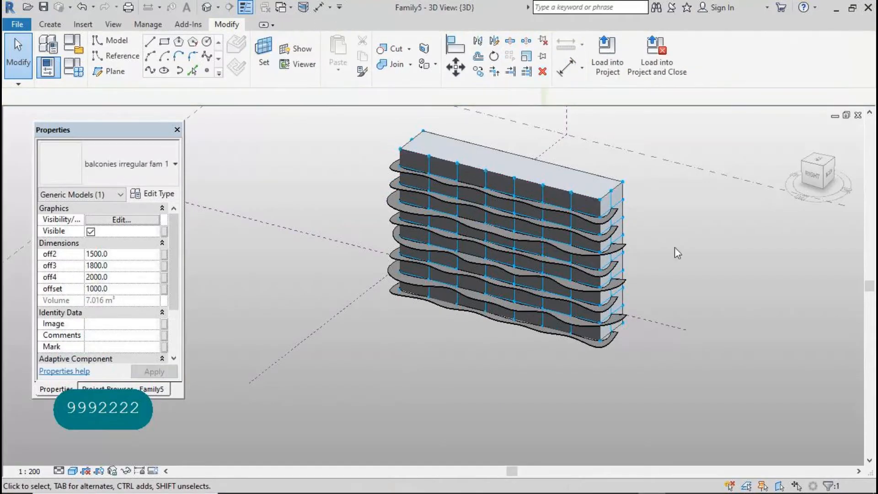
pyautogui.keyDown('shift'); pyautogui.moveTo(671, 400); pyautogui.dragTo(639, 407, button='middle'); pyautogui.keyUp('shift')
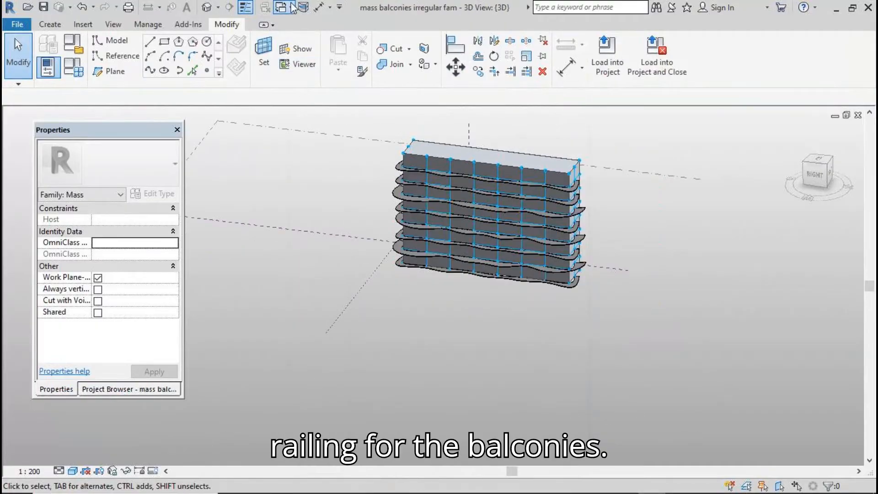
# Switch to balconies irregular fam 1 and temporarily hide its wavy form
pyautogui.click(292, 7)
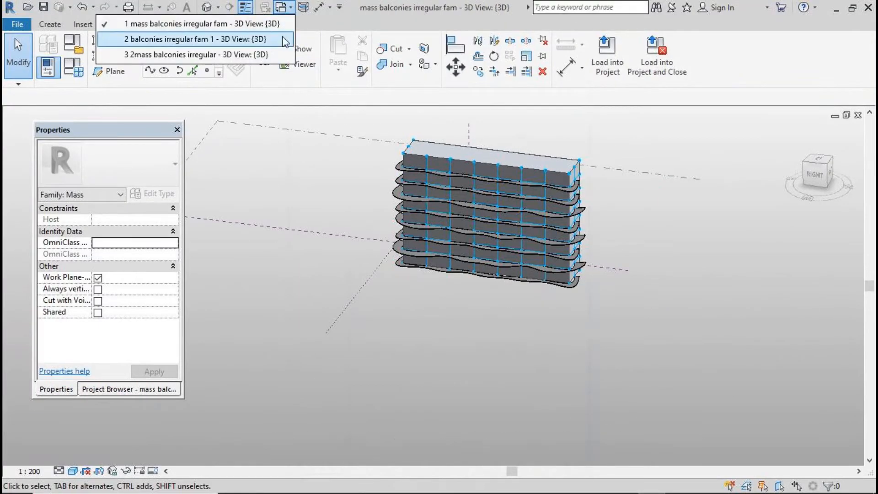
pyautogui.click(284, 37)
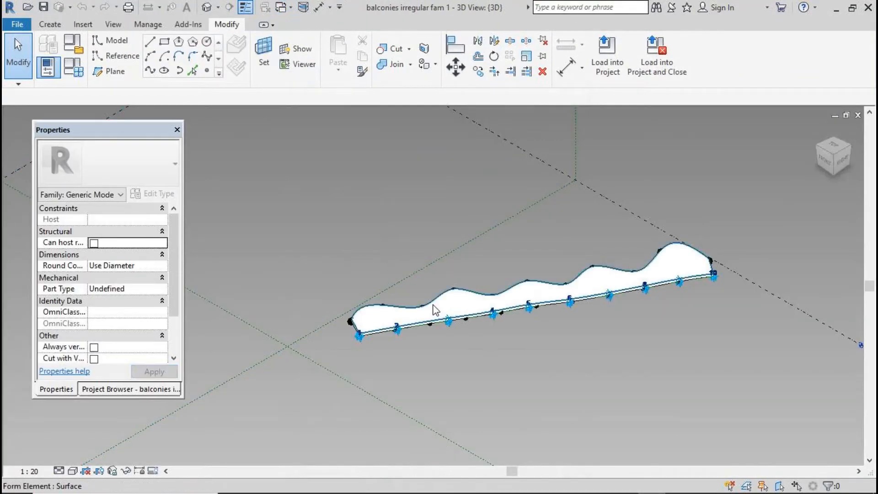
pyautogui.press('Tab')
pyautogui.click(426, 323)
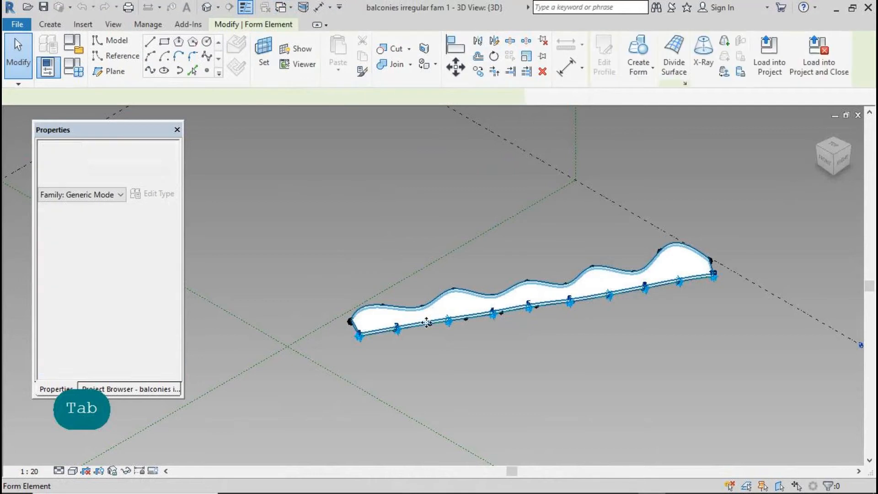
pyautogui.click(127, 471)
pyautogui.click(149, 439)
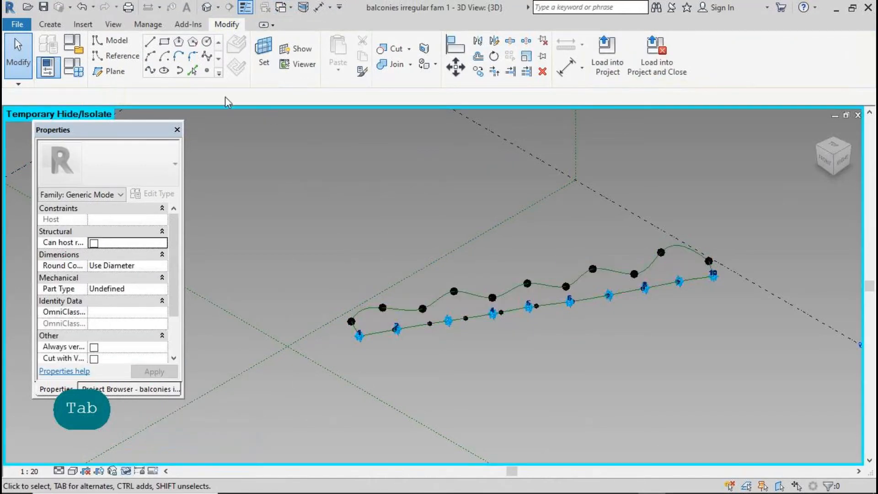
# Place a reference point on the wave line
pyautogui.click(208, 71)
pyautogui.click(406, 309)
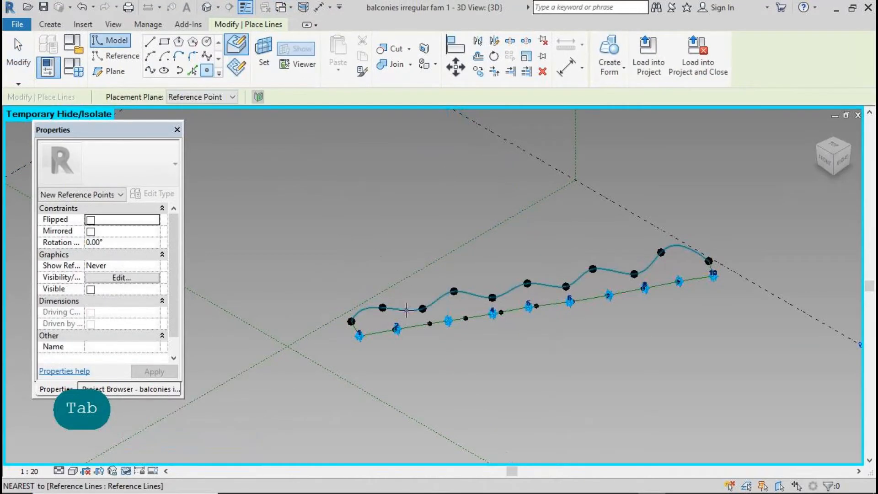
pyautogui.press('Escape')
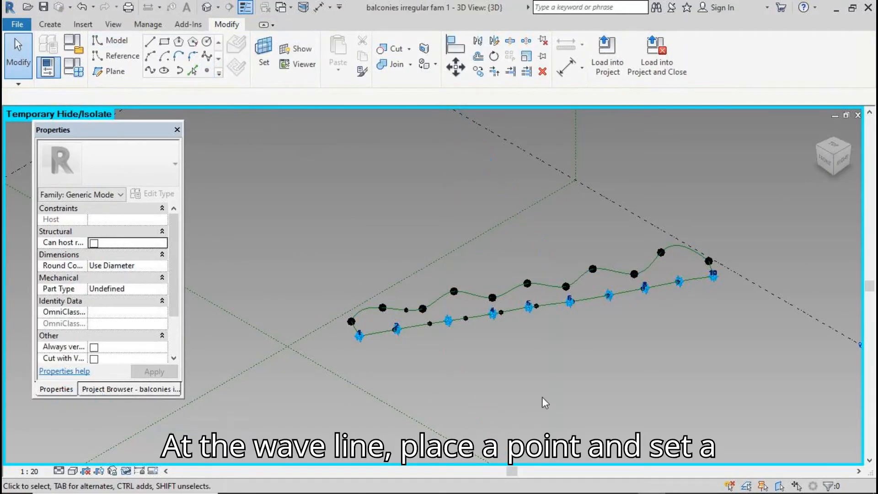
pyautogui.moveTo(545, 403)
pyautogui.keyDown('shift'); pyautogui.mouseDown(button='middle')
pyautogui.moveTo(595, 426)
pyautogui.moveTo(537, 410)
pyautogui.mouseUp(button='middle'); pyautogui.keyUp('shift')
pyautogui.scroll(-2, 453, 194)
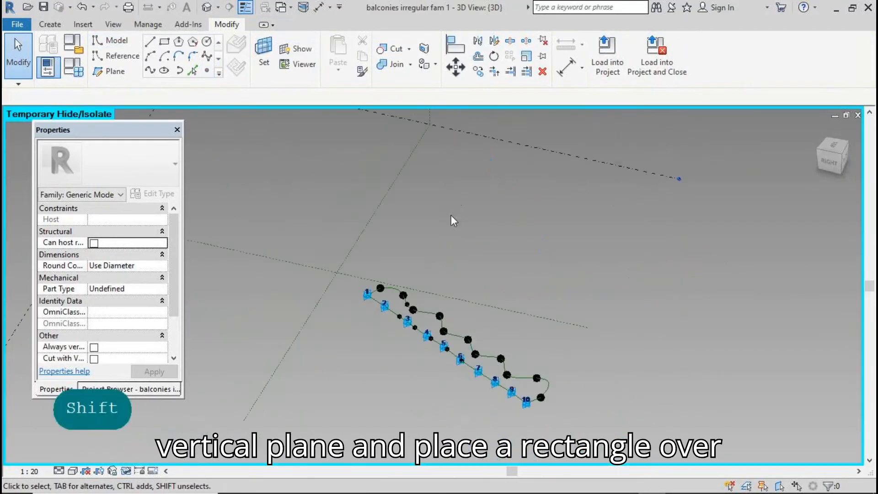
pyautogui.scroll(4, 410, 320)
# Draw a rectangle on the new point's plane and make its lines reference lines
pyautogui.click(263, 55)
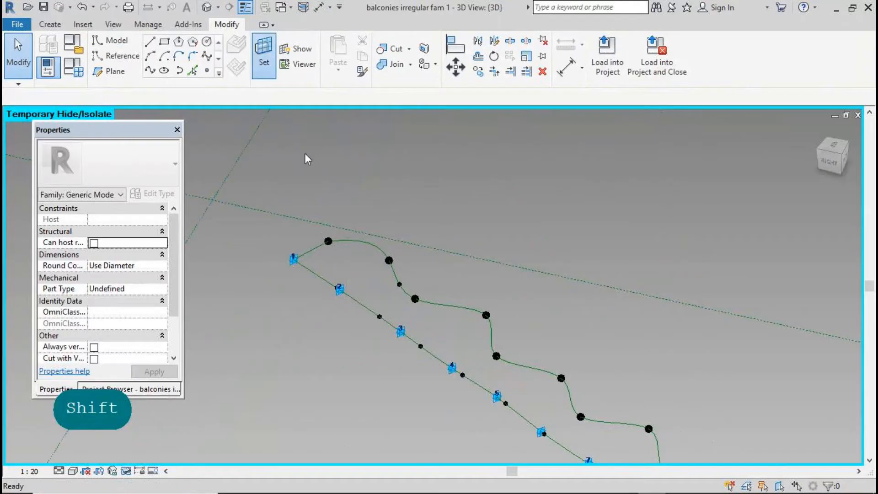
pyautogui.click(399, 284)
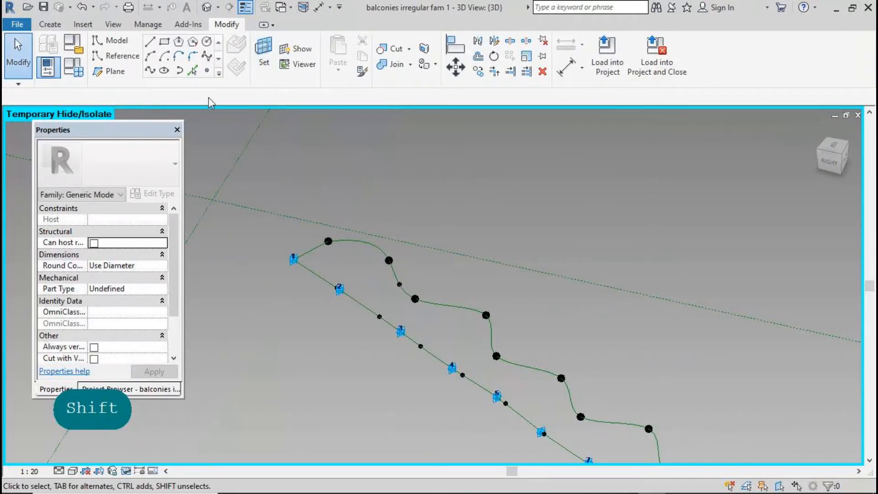
pyautogui.click(165, 44)
pyautogui.click(391, 277)
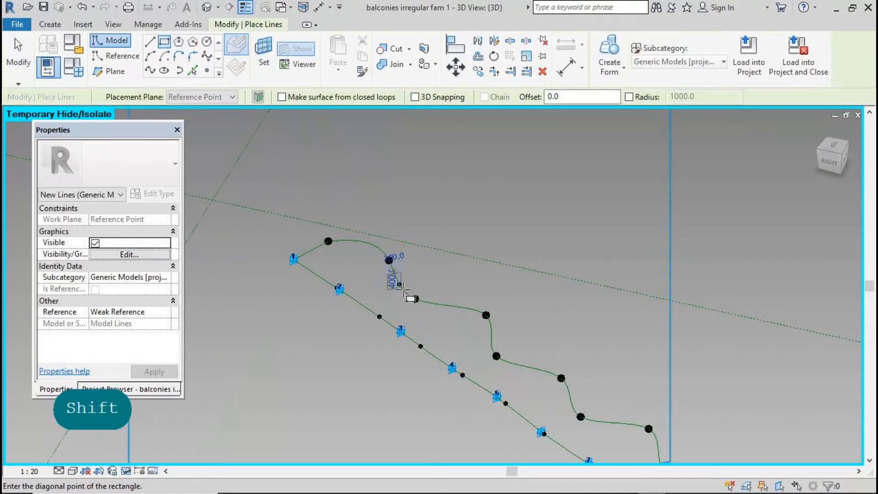
pyautogui.click(408, 293)
pyautogui.click(18, 54)
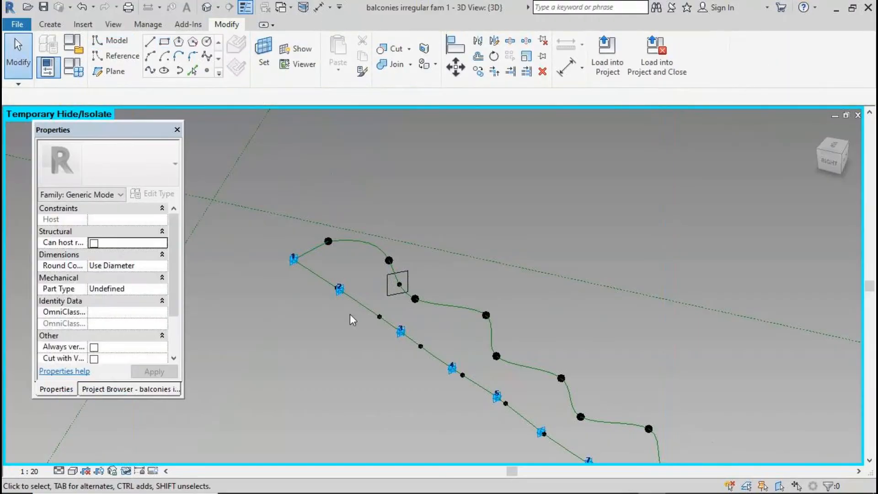
pyautogui.click(390, 294)
pyautogui.click(94, 320)
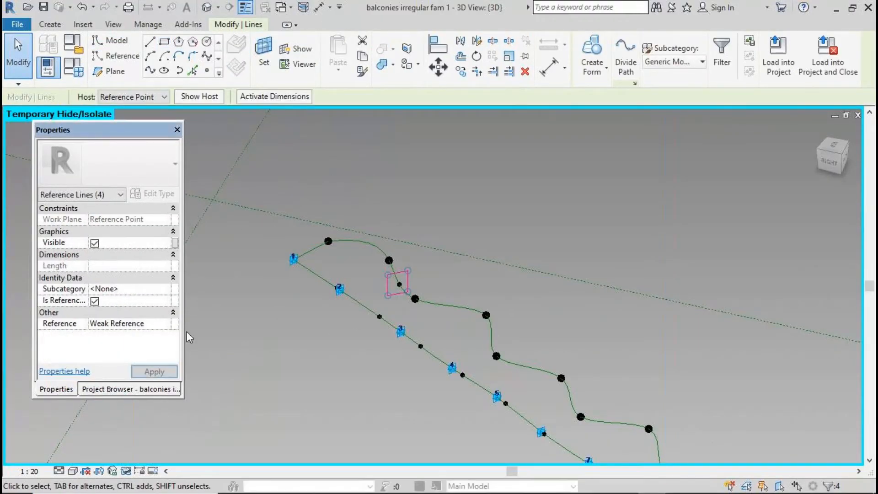
pyautogui.click(550, 66)
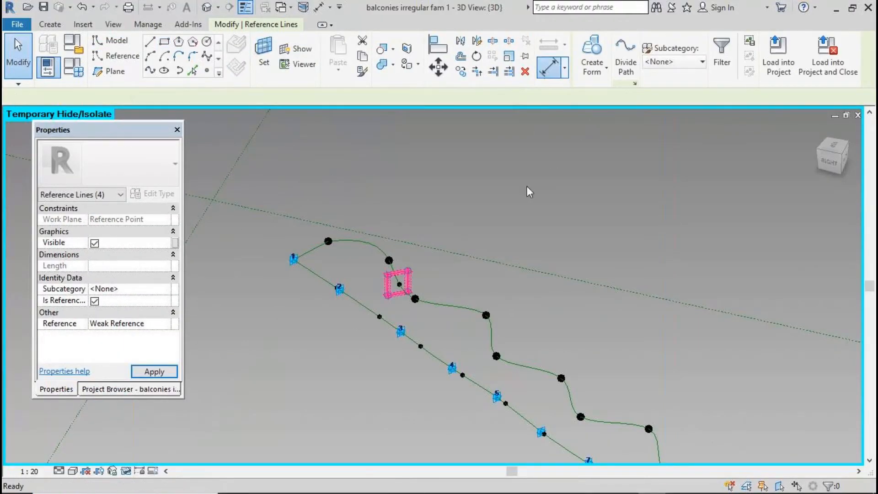
# Dimension the rail rectangle from the curve point: 194 and 266 widths plus a 320 height to the top edge
pyautogui.click(408, 277)
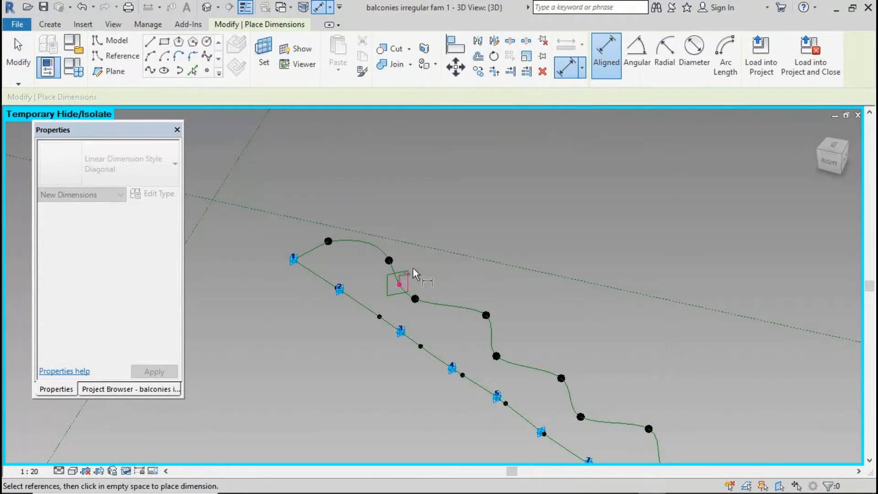
pyautogui.click(426, 235)
pyautogui.scroll(2, 403, 285)
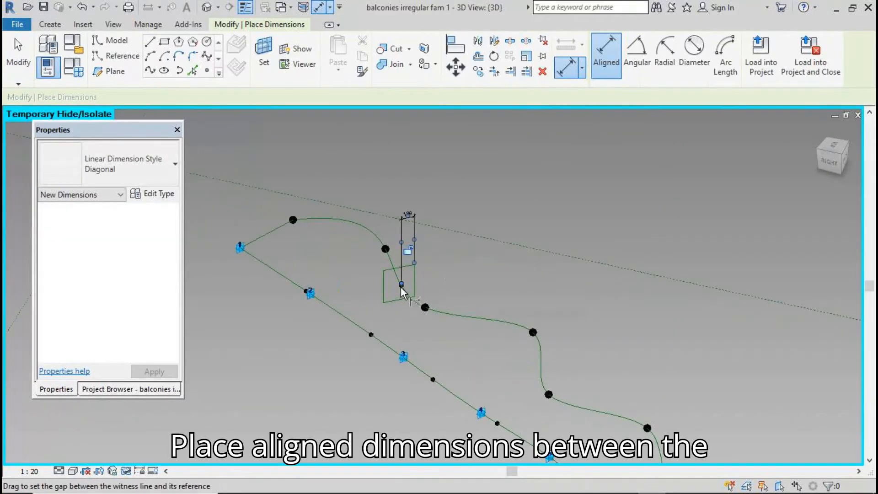
pyautogui.scroll(2, 403, 288)
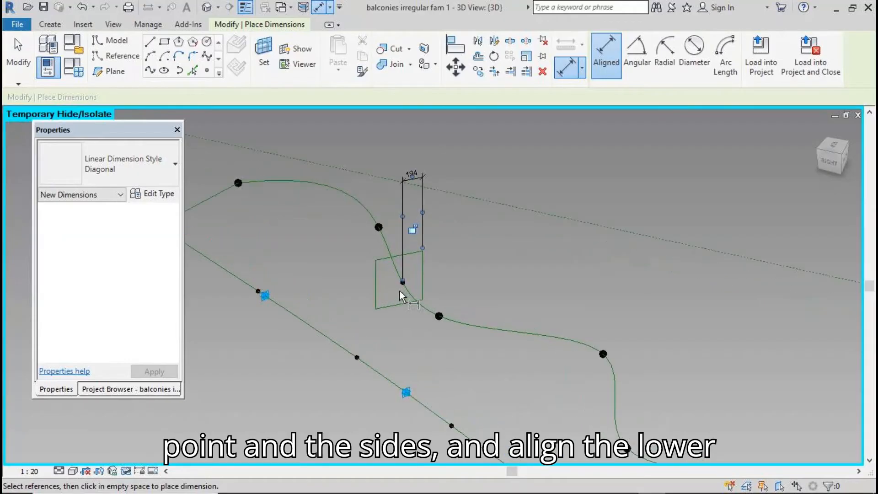
pyautogui.scroll(2, 401, 290)
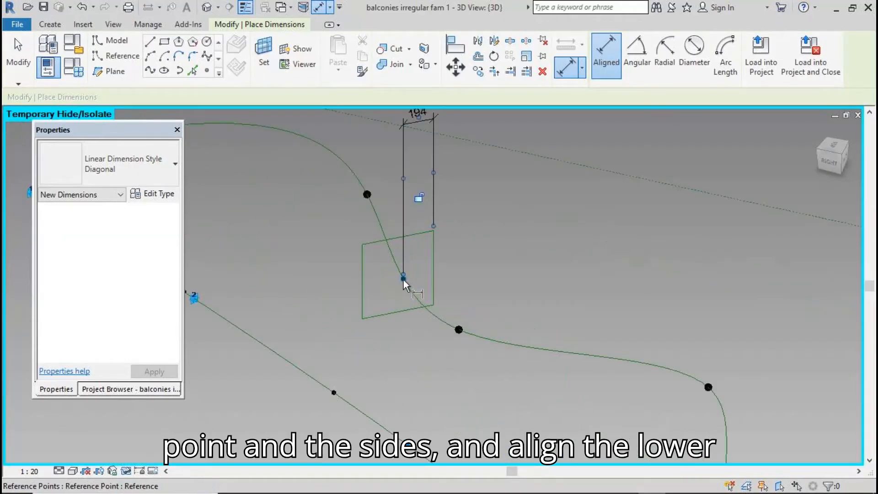
pyautogui.click(366, 276)
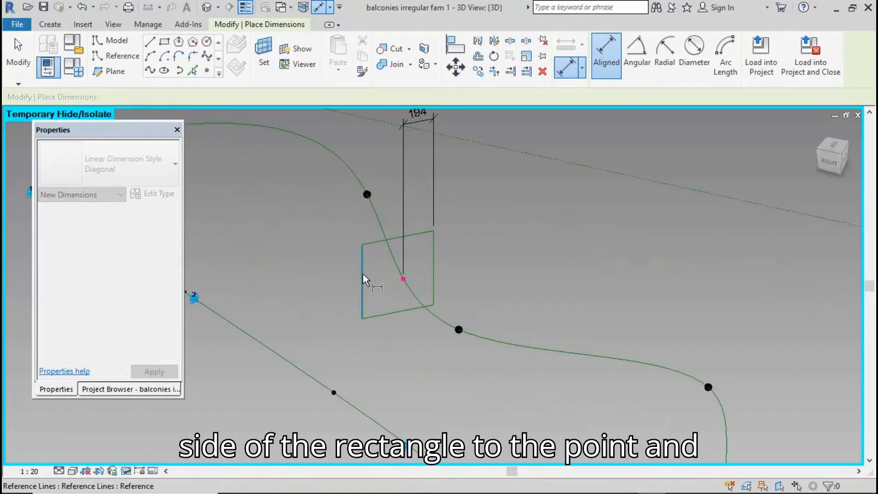
pyautogui.click(340, 215)
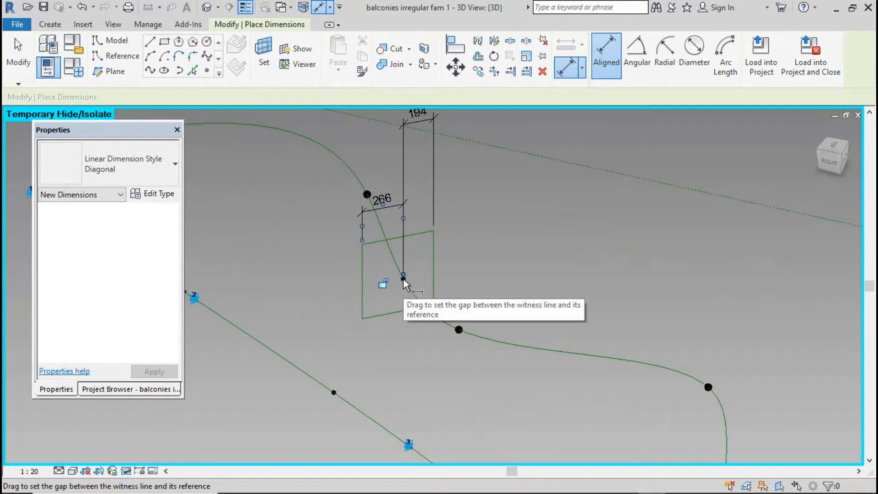
pyautogui.click(403, 278)
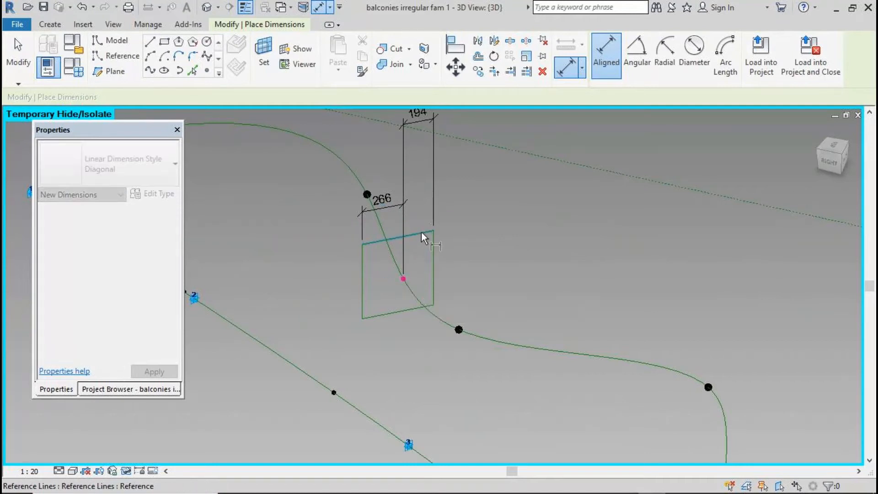
pyautogui.click(422, 233)
pyautogui.click(473, 182)
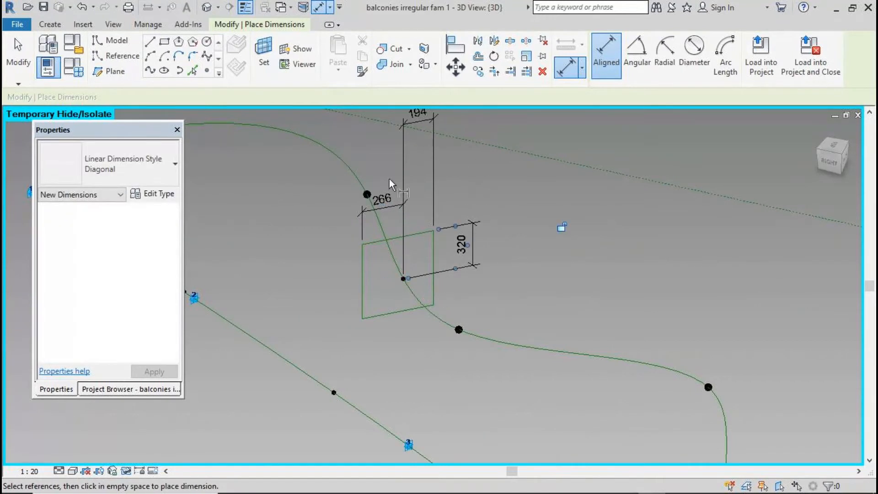
# Align the rectangle's bottom edge to the wave curve point and move the 194 dimension closer
pyautogui.click(477, 42)
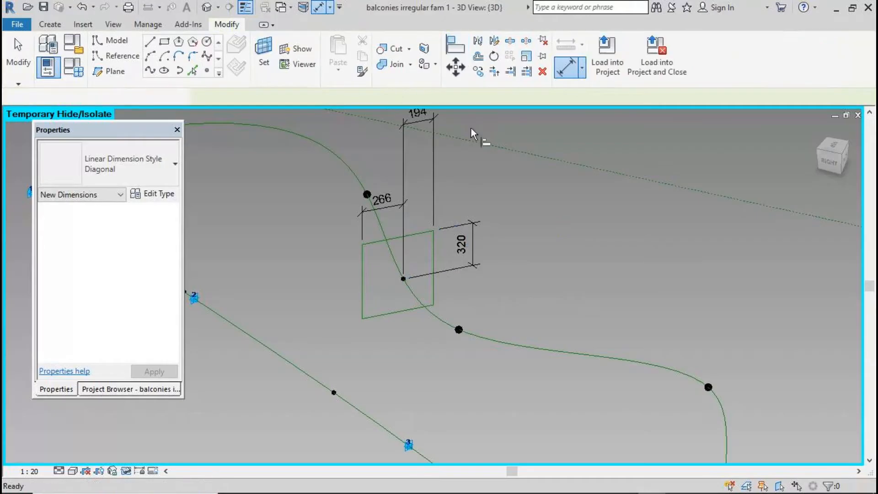
pyautogui.click(403, 278)
pyautogui.click(408, 310)
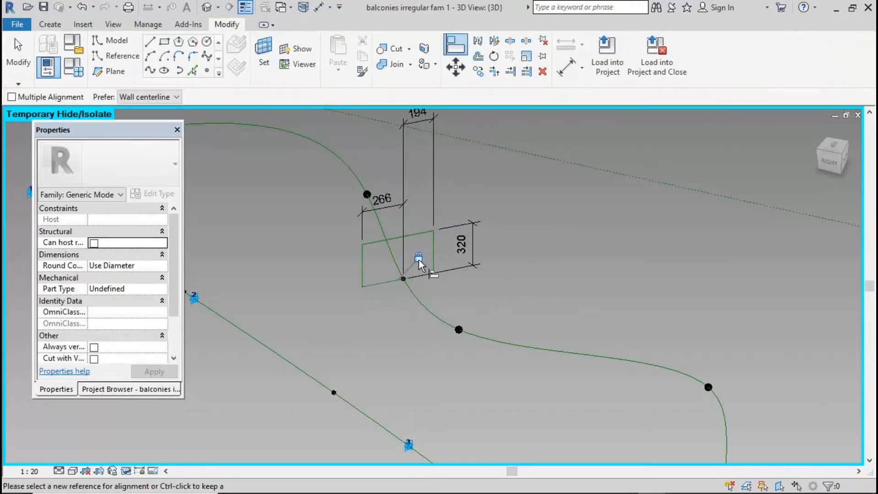
pyautogui.press('Escape')
pyautogui.scroll(-2, 366, 250)
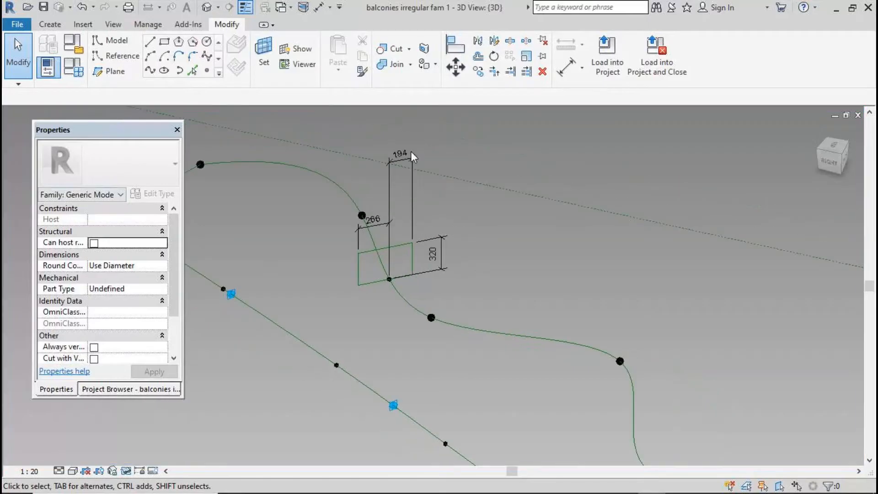
pyautogui.moveTo(409, 158); pyautogui.dragTo(432, 213)
# Label the 194 and 266 width dimensions with a new 'rail th' parameter
pyautogui.click(396, 222)
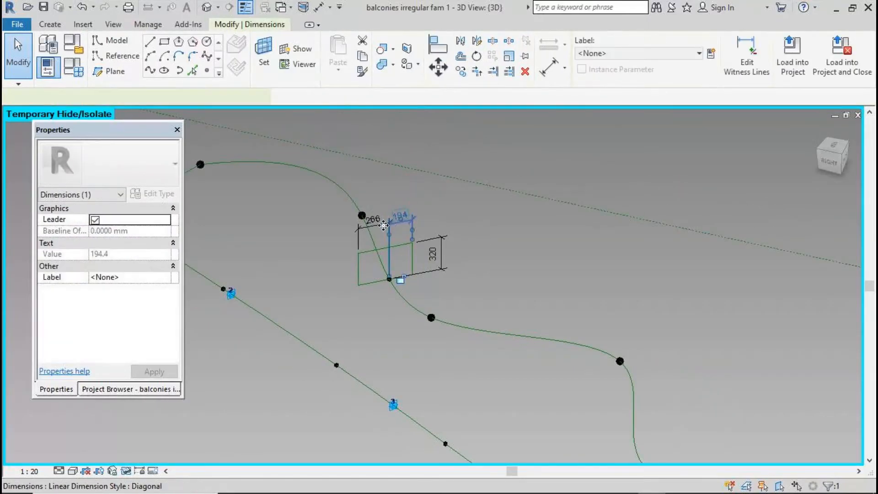
pyautogui.keyDown('ctrl'); pyautogui.click(376, 223); pyautogui.keyUp('ctrl')
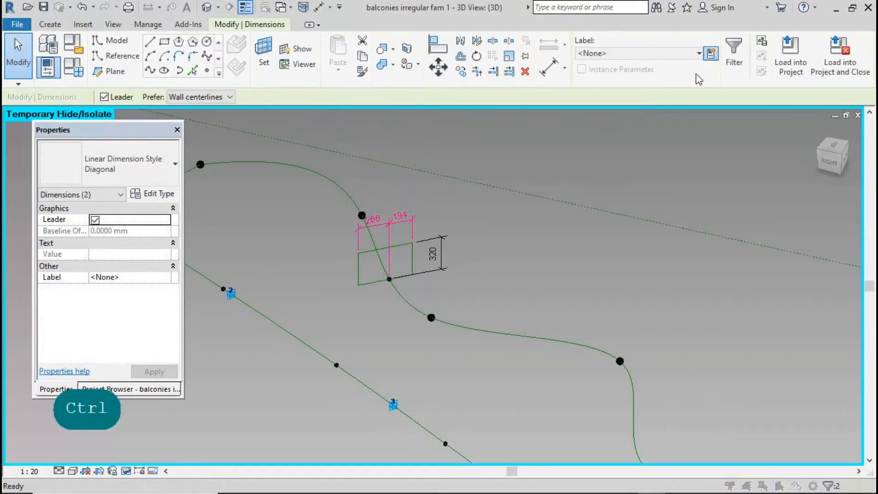
pyautogui.click(710, 53)
pyautogui.write('ra')
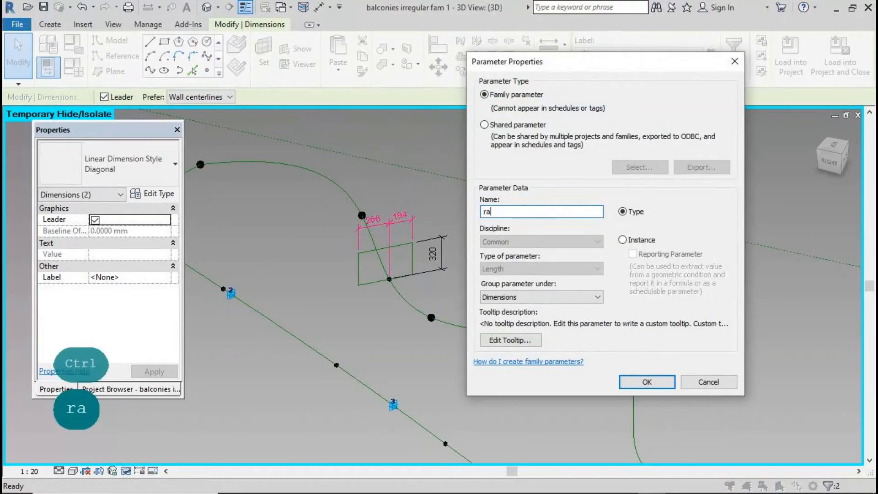
pyautogui.write('il th')
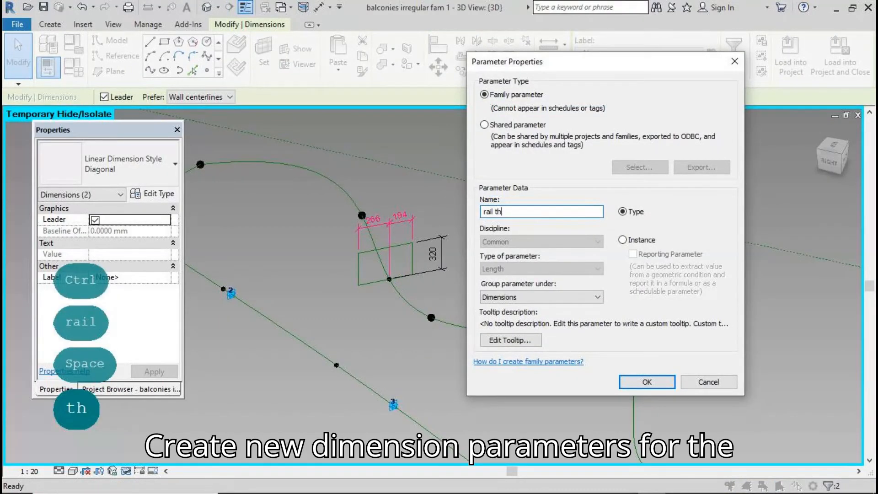
pyautogui.click(659, 383)
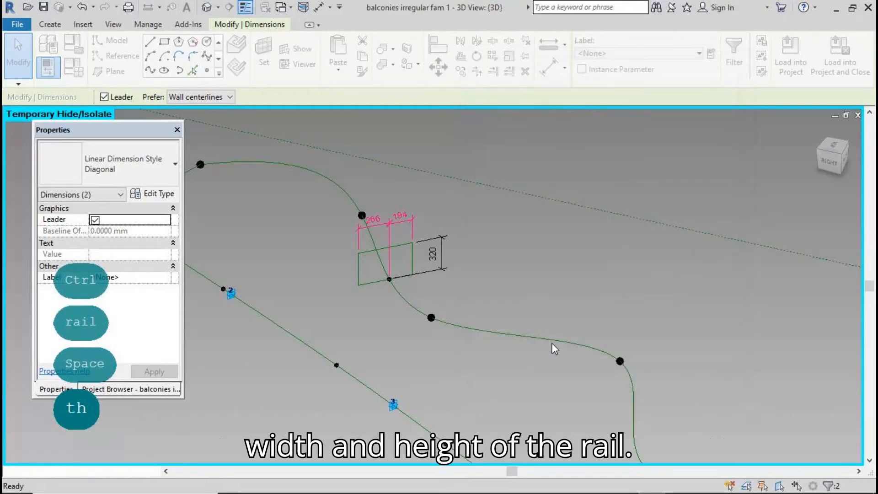
# Label the 320 height dimension with a new 'depth' parameter and open Family Types
pyautogui.click(443, 254)
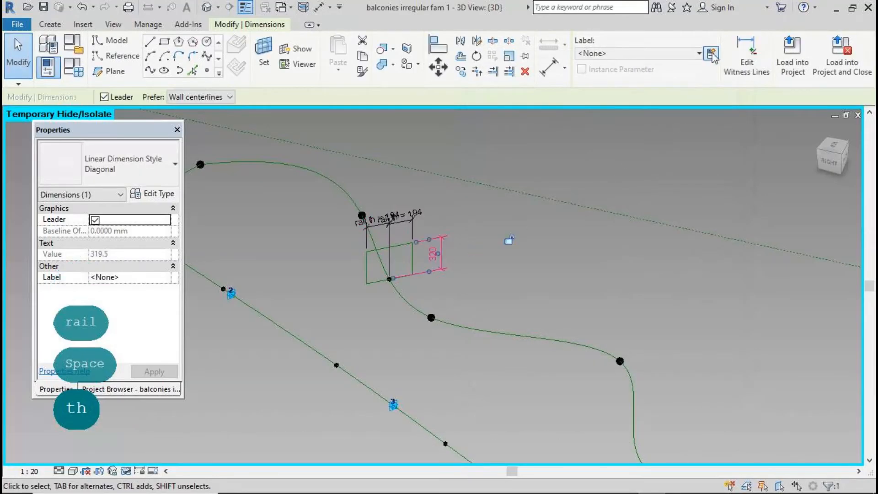
pyautogui.click(710, 54)
pyautogui.write('depth')
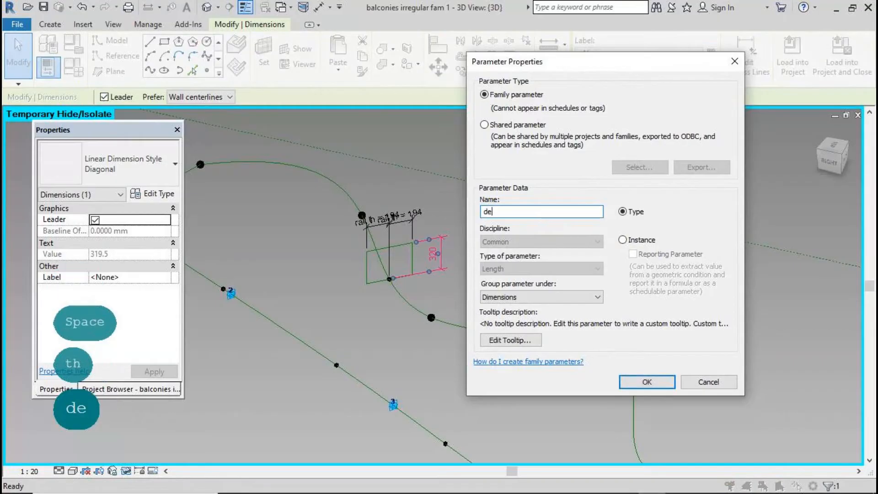
pyautogui.click(644, 381)
pyautogui.click(520, 367)
pyautogui.scroll(-1, 462, 213)
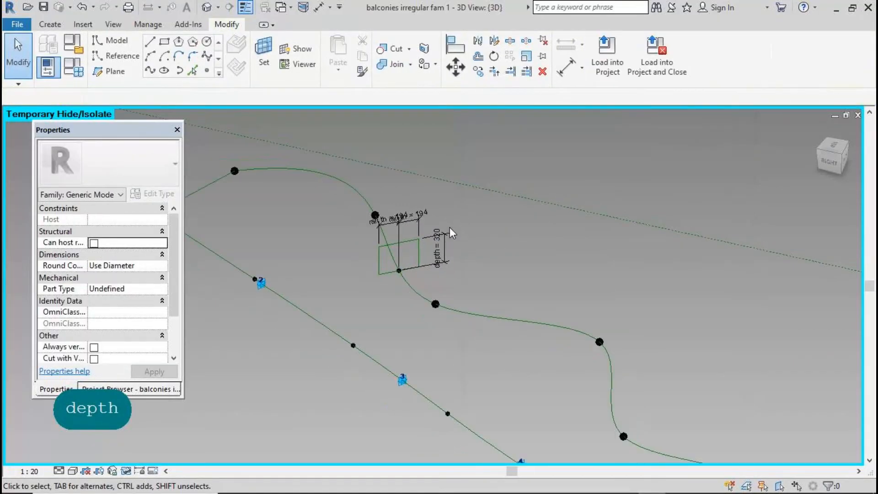
pyautogui.click(75, 69)
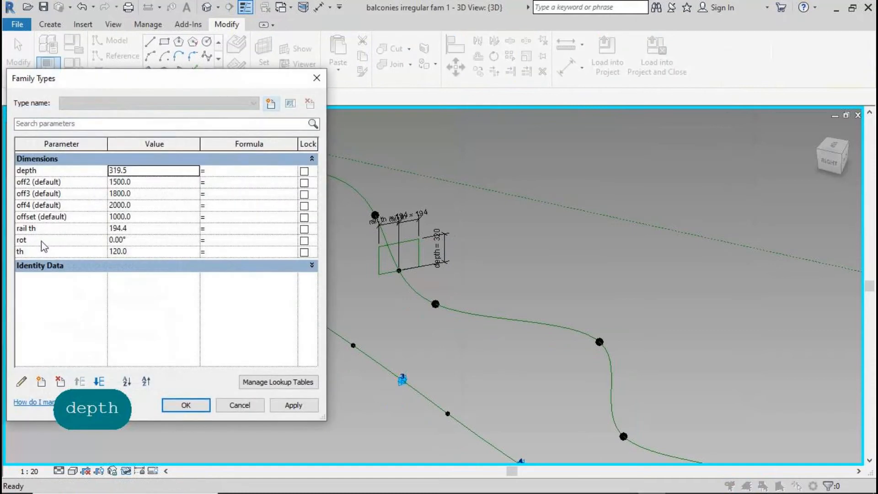
# Rename the 'depth' parameter to 'rail height' in Family Types and apply the change
pyautogui.click(54, 163)
pyautogui.click(307, 159)
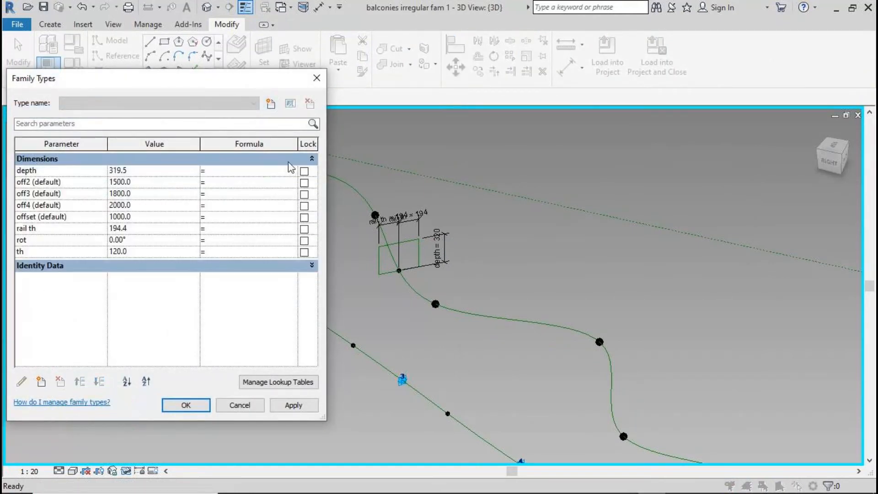
pyautogui.click(39, 173)
pyautogui.click(21, 382)
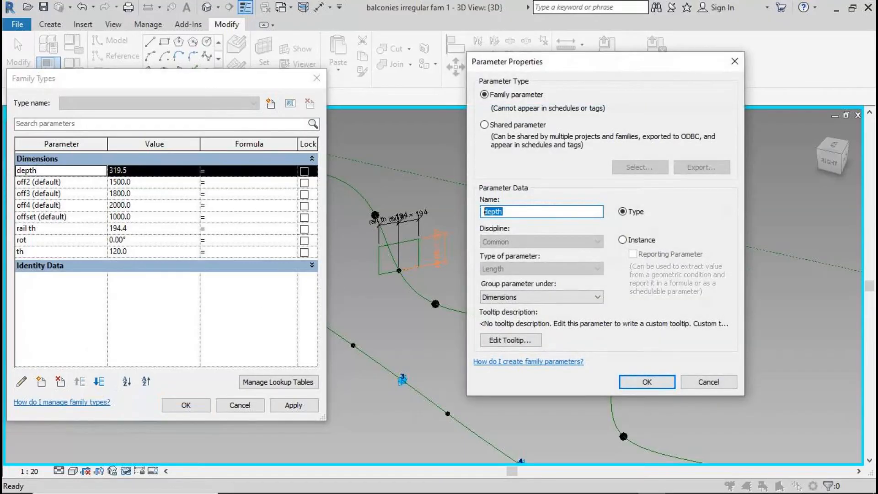
pyautogui.write('rail')
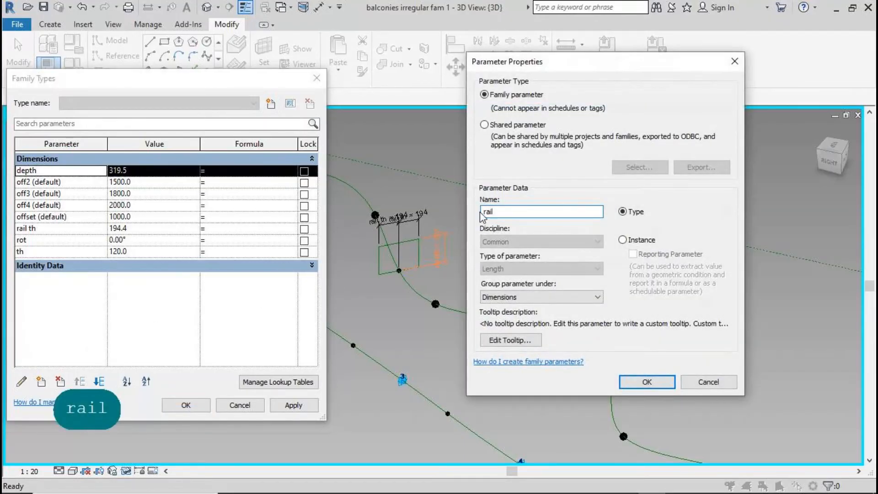
pyautogui.write(' hei')
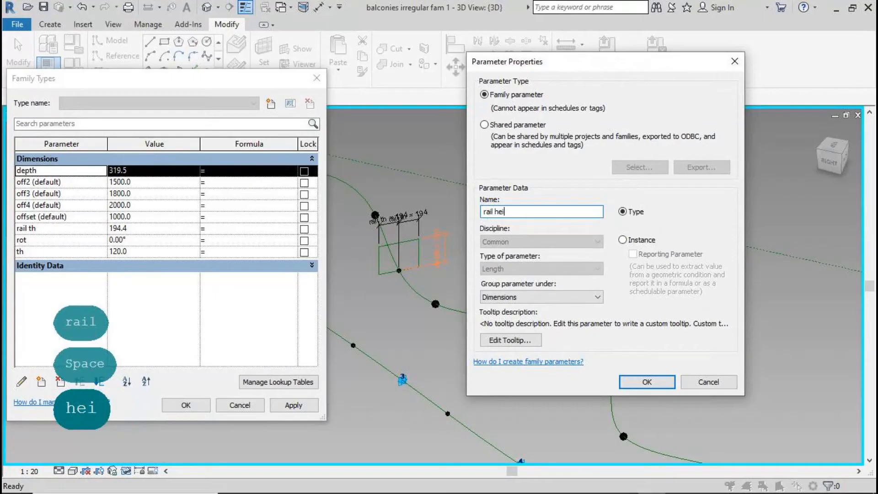
pyautogui.write('ght')
pyautogui.click(667, 386)
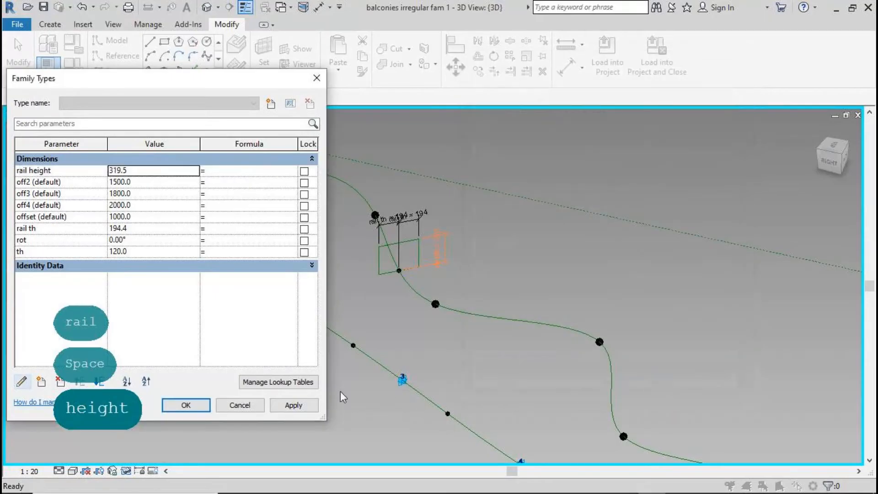
pyautogui.click(202, 406)
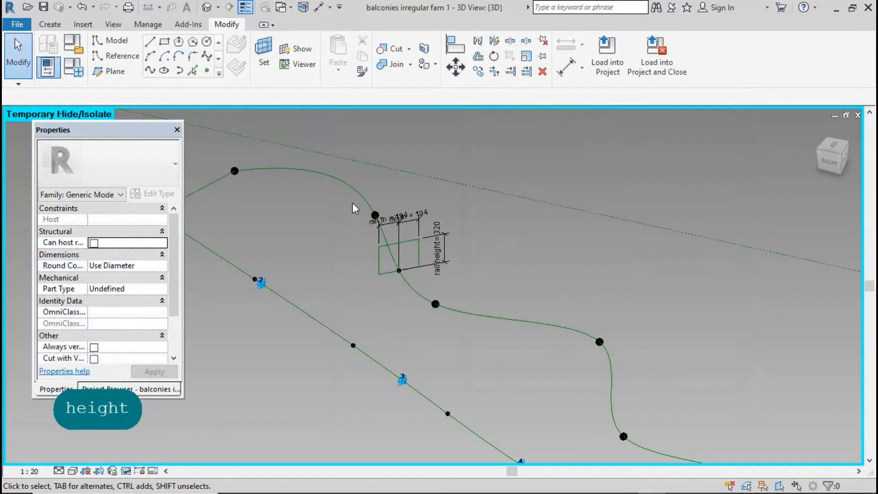
# Copy the dimensioned rail profile, without the top curve point, to the right of the original
pyautogui.moveTo(352, 203); pyautogui.dragTo(466, 300)
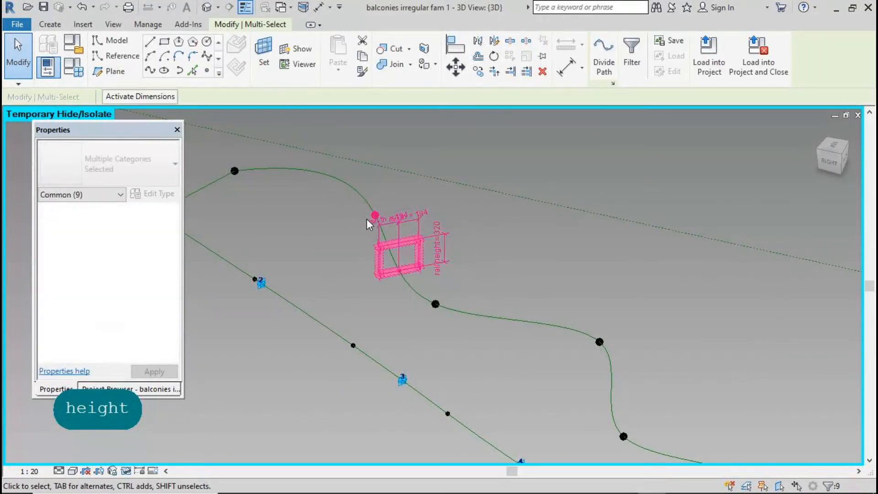
pyautogui.keyDown('shift'); pyautogui.moveTo(380, 218); pyautogui.dragTo(384, 223); pyautogui.keyUp('shift')
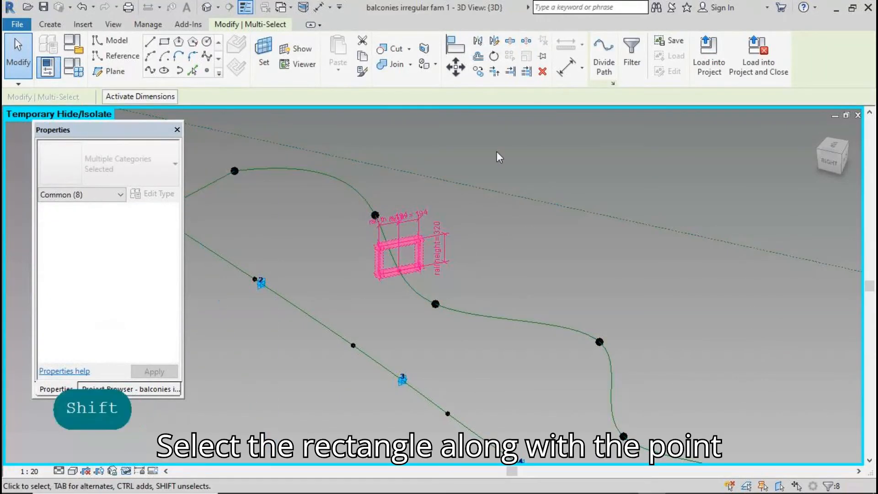
pyautogui.click(480, 75)
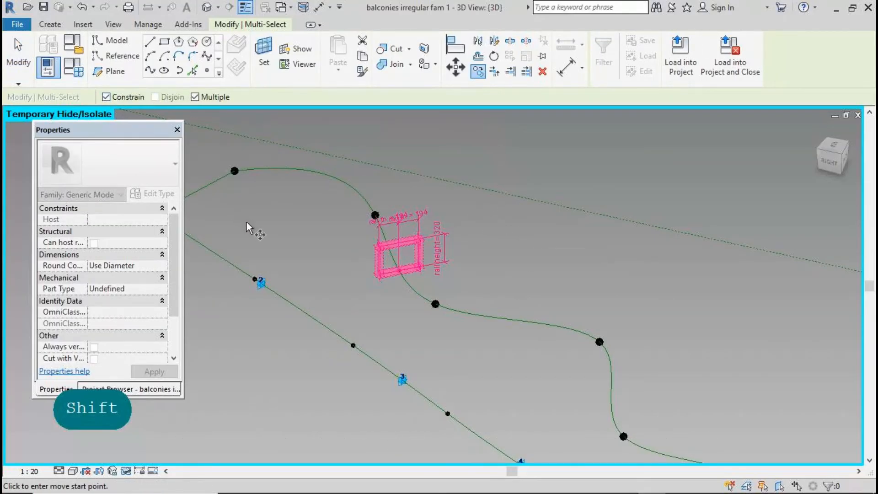
pyautogui.click(353, 249)
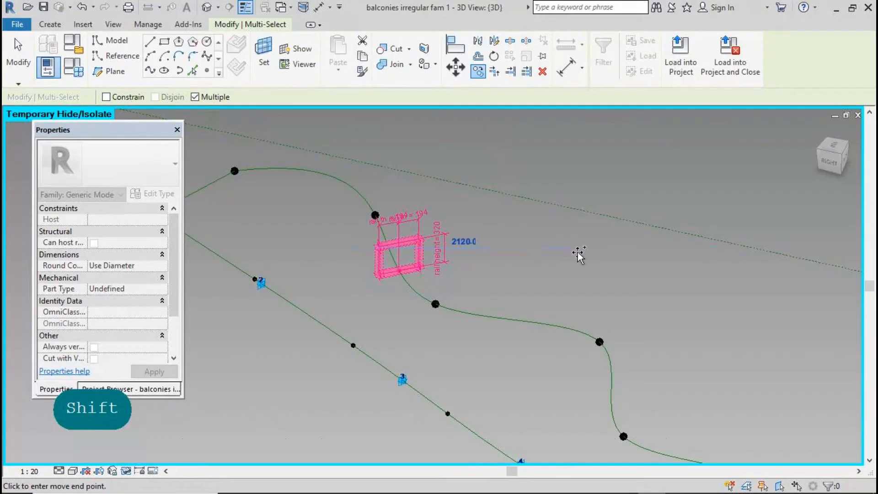
pyautogui.keyDown('shift'); pyautogui.click(578, 251); pyautogui.keyUp('shift')
pyautogui.click(18, 55)
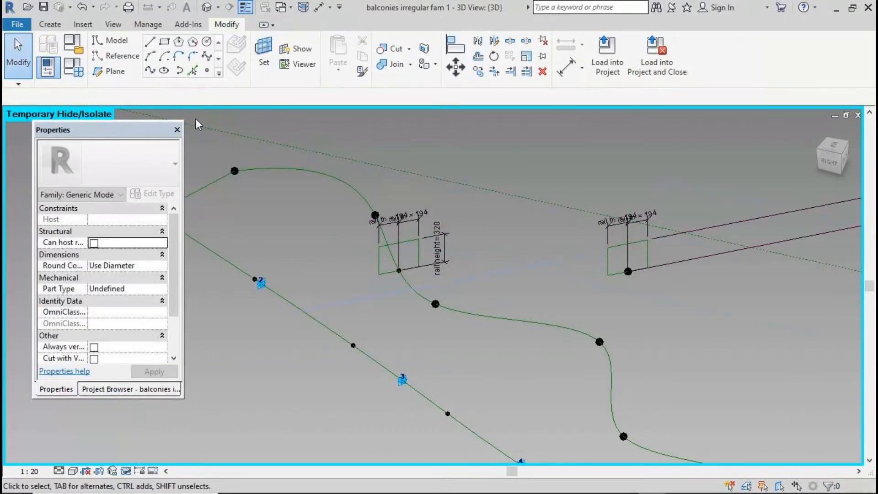
# Rehost the copied profile's reference point onto the wave curve with Pick New Host
pyautogui.scroll(-2, 196, 118)
pyautogui.scroll(-2, 246, 115)
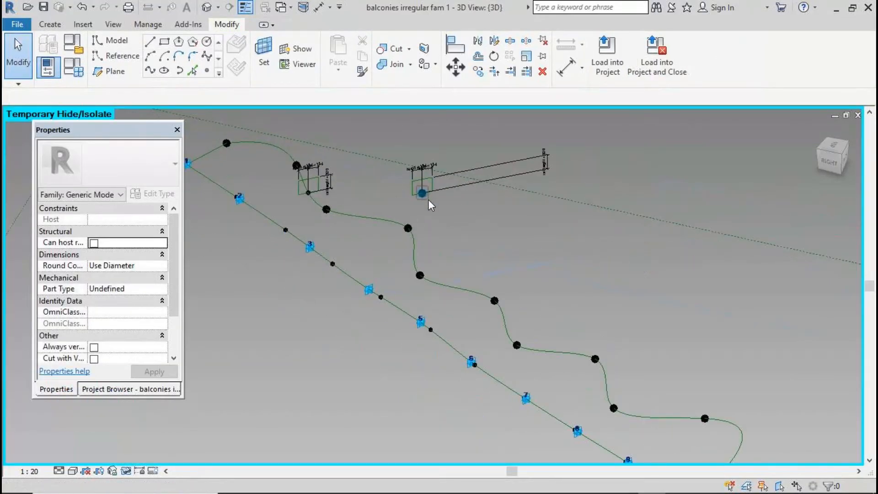
pyautogui.click(416, 187)
pyautogui.click(707, 57)
pyautogui.click(565, 351)
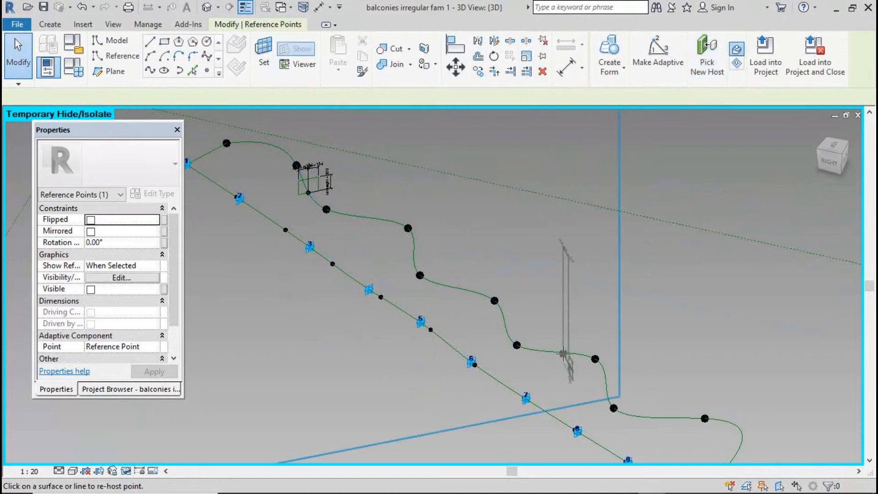
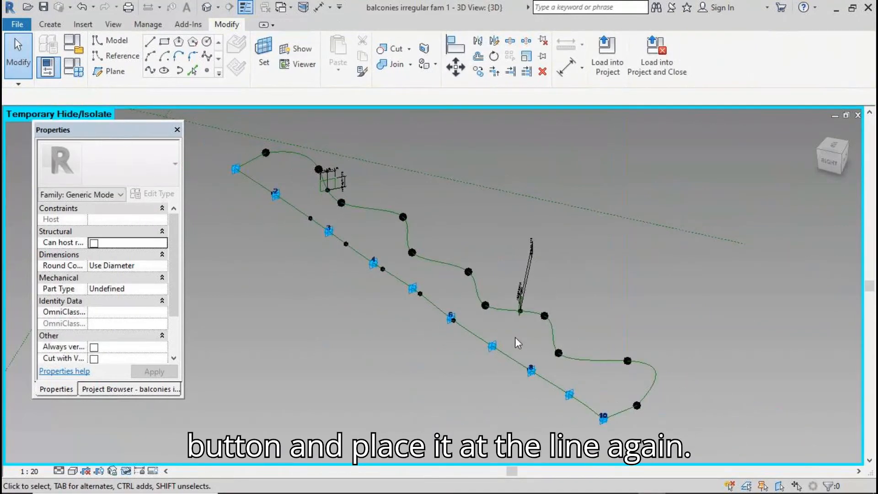
# Select the rail's reference point on the wave curve and check its Normalized Curve Parameter (0.632694)
pyautogui.scroll(6, 529, 314)
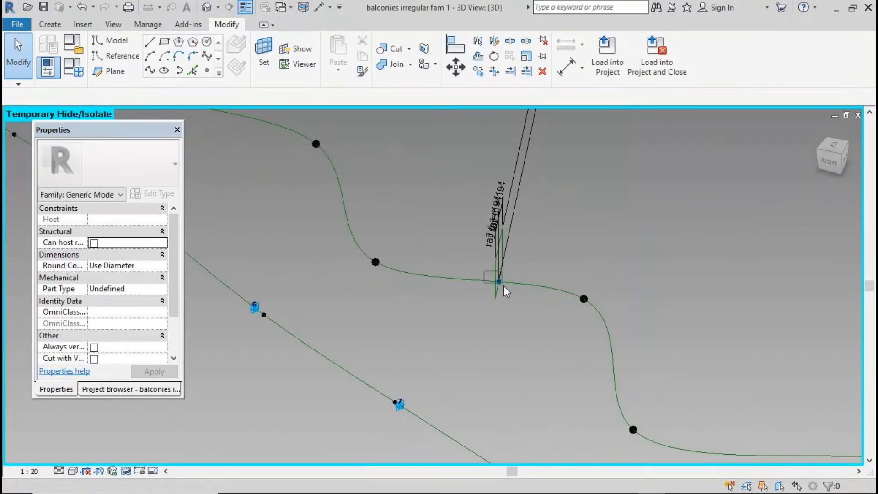
pyautogui.click(500, 281)
pyautogui.moveTo(171, 302); pyautogui.dragTo(171, 336)
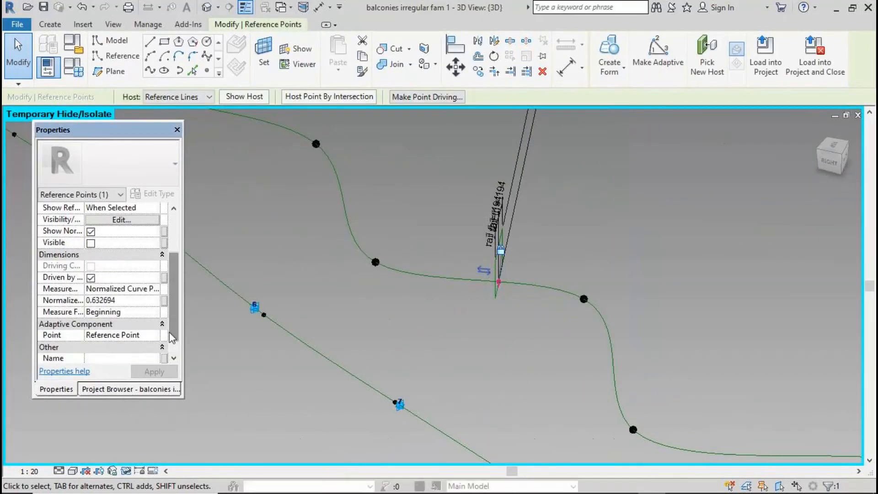
# Set the selected rail point's Normalized Curve Parameter to 1
pyautogui.click(139, 300)
pyautogui.write('1')
pyautogui.click(159, 370)
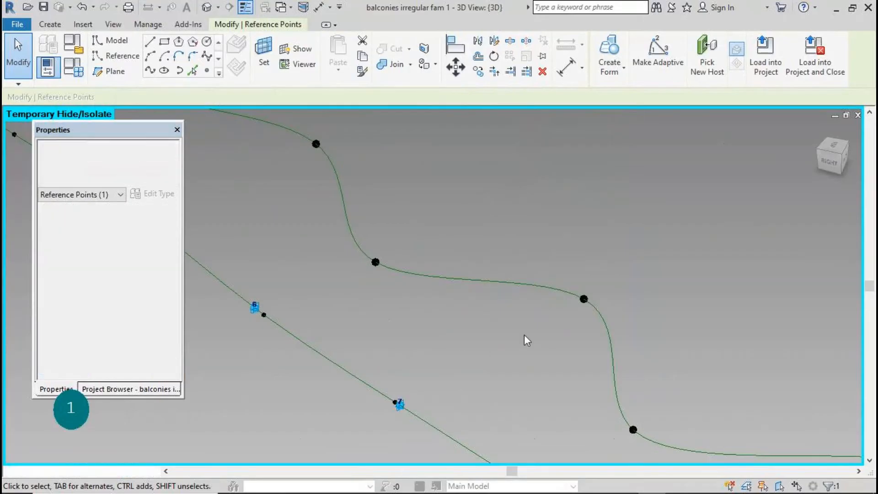
pyautogui.scroll(-6, 660, 344)
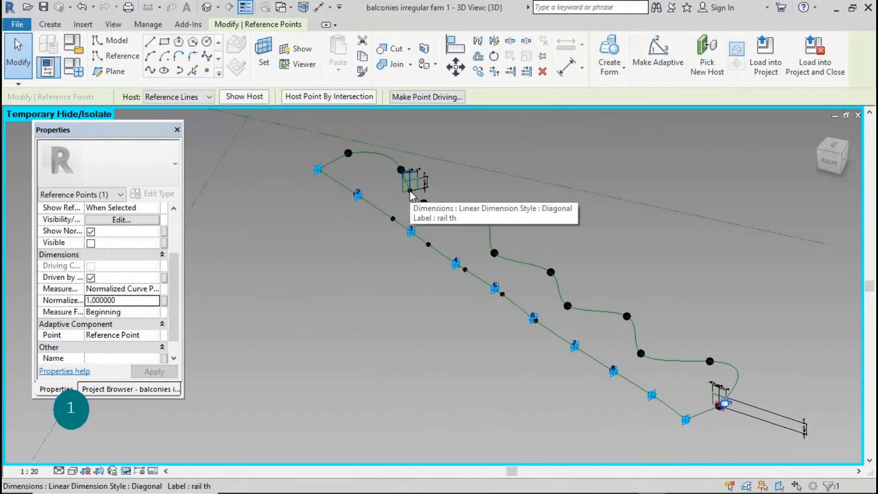
pyautogui.scroll(5, 413, 188)
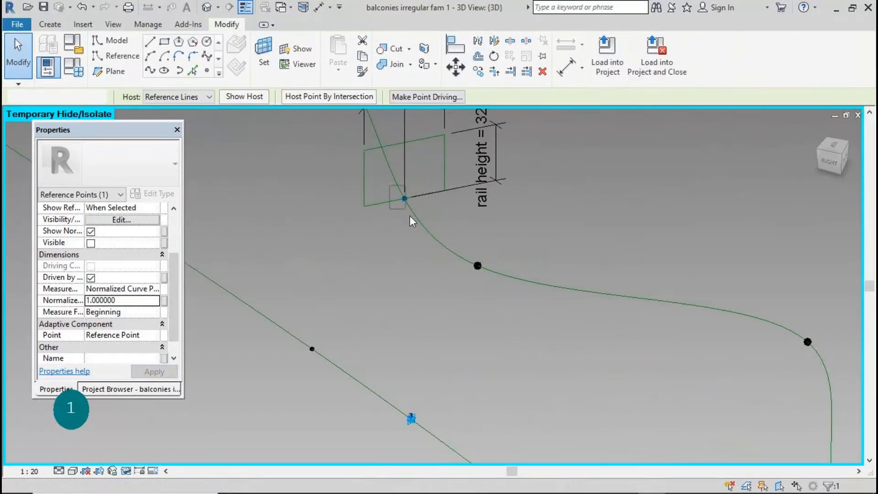
# Select the rail point at the curve's other end and set its Normalized Curve Parameter to 0
pyautogui.click(404, 198)
pyautogui.scroll(-3, 141, 297)
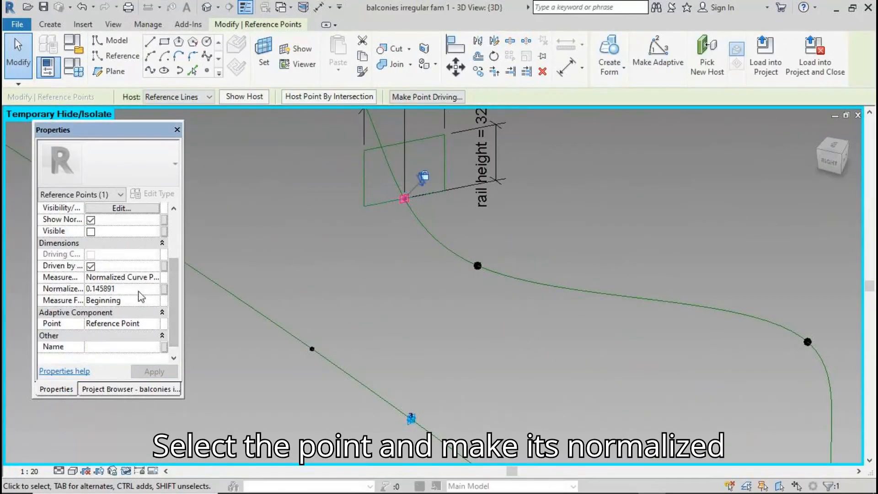
pyautogui.click(139, 289)
pyautogui.write('0')
pyautogui.click(154, 371)
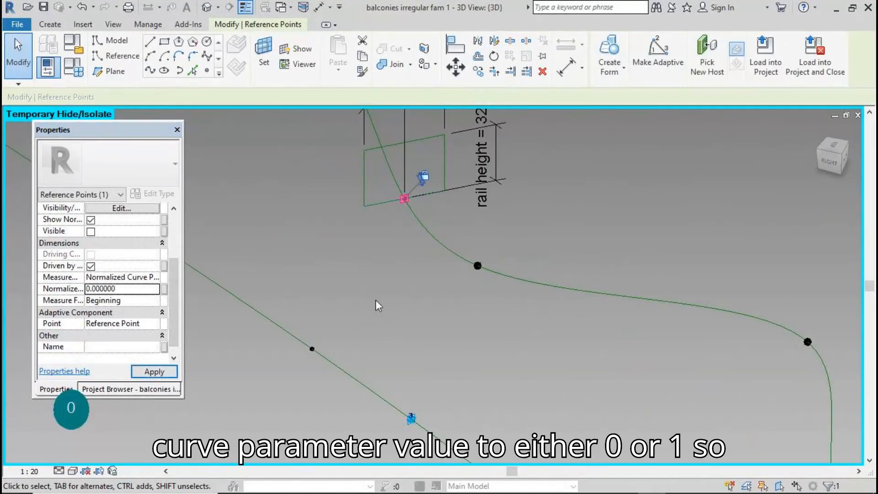
pyautogui.click(341, 298)
pyautogui.scroll(-4, 342, 286)
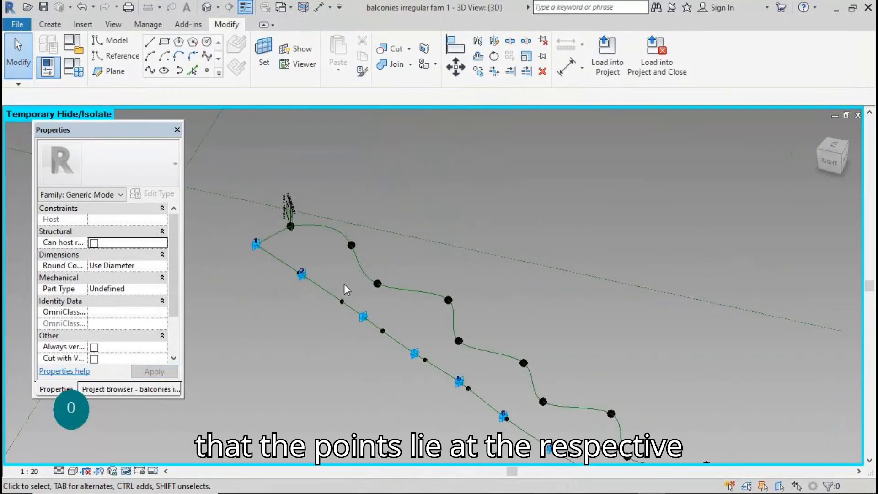
# Try Create Form on the wave path and profile lines, dismissing the resulting error
pyautogui.click(292, 217)
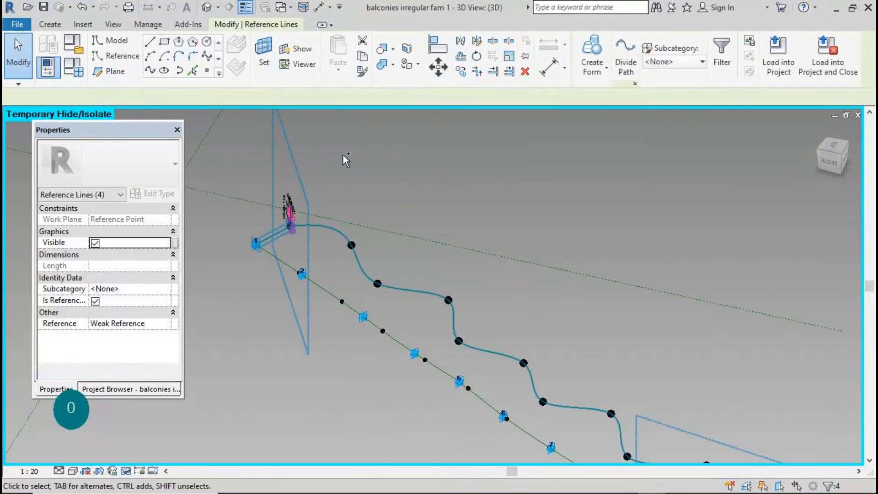
pyautogui.scroll(-3, 343, 154)
pyautogui.scroll(4, 514, 335)
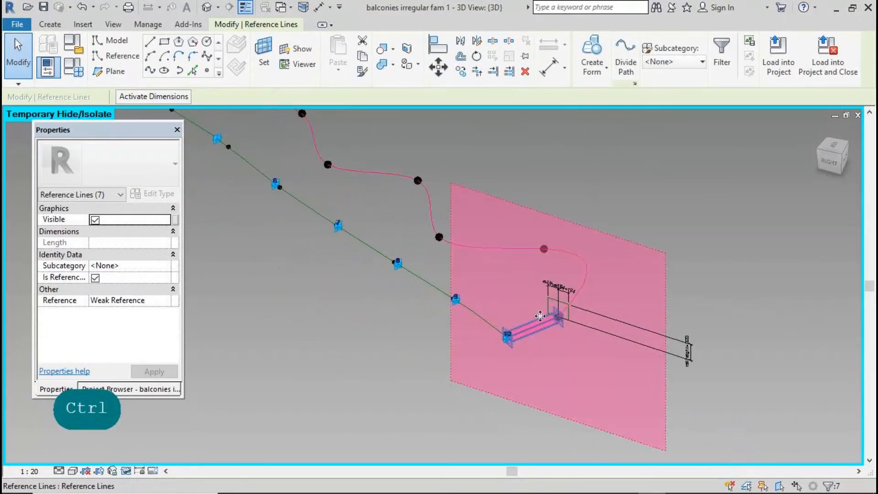
pyautogui.keyDown('ctrl'); pyautogui.click(555, 302); pyautogui.keyUp('ctrl')
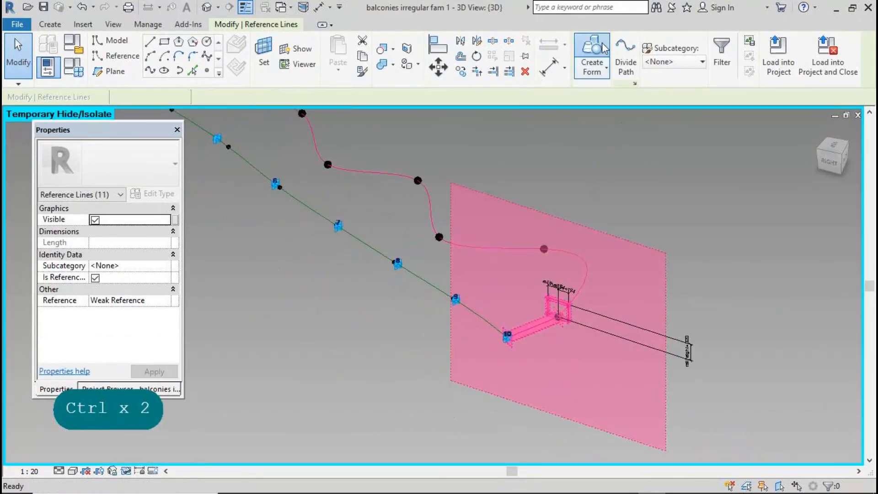
pyautogui.click(603, 46)
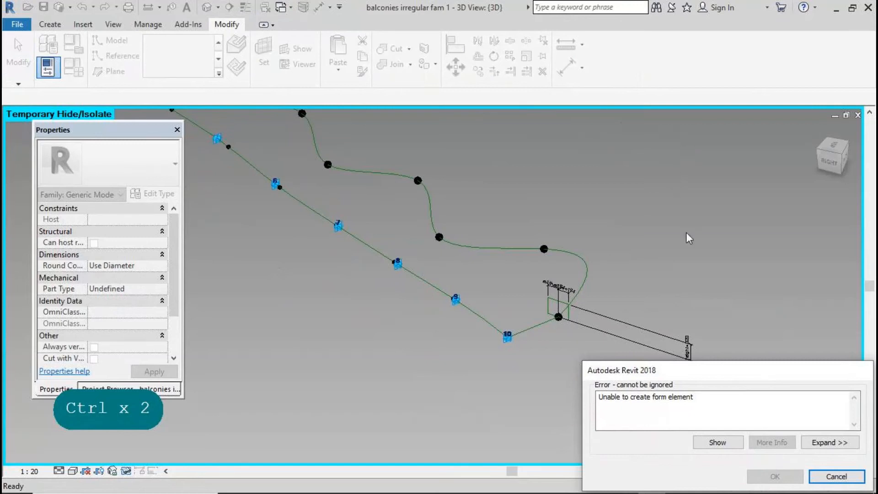
pyautogui.click(837, 476)
# Reselect only the balcony profile and wave path lines and sweep them into a solid form
pyautogui.click(570, 307)
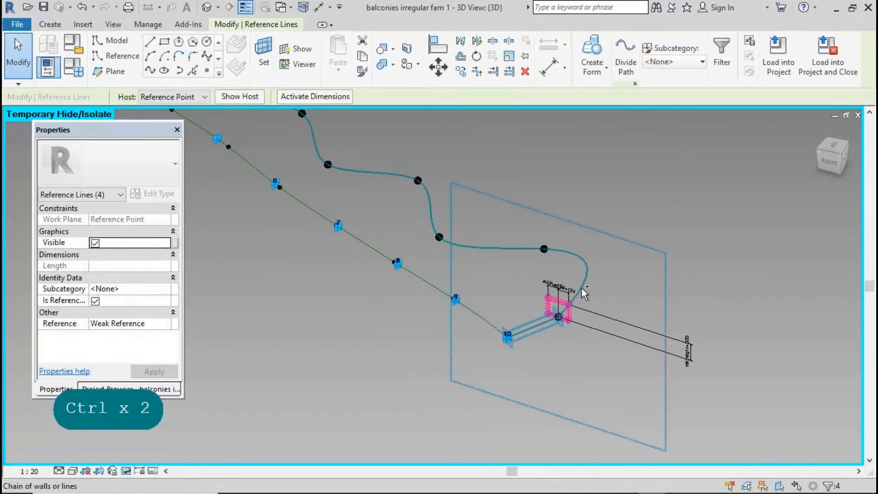
pyautogui.keyDown('ctrl'); pyautogui.click(552, 343); pyautogui.keyUp('ctrl')
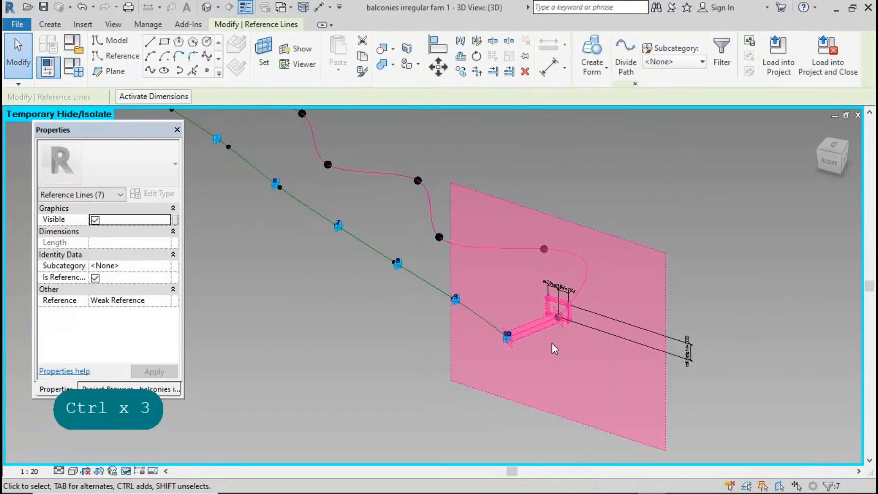
pyautogui.keyDown('shift'); pyautogui.click(539, 322); pyautogui.keyUp('shift')
pyautogui.scroll(-2, 720, 422)
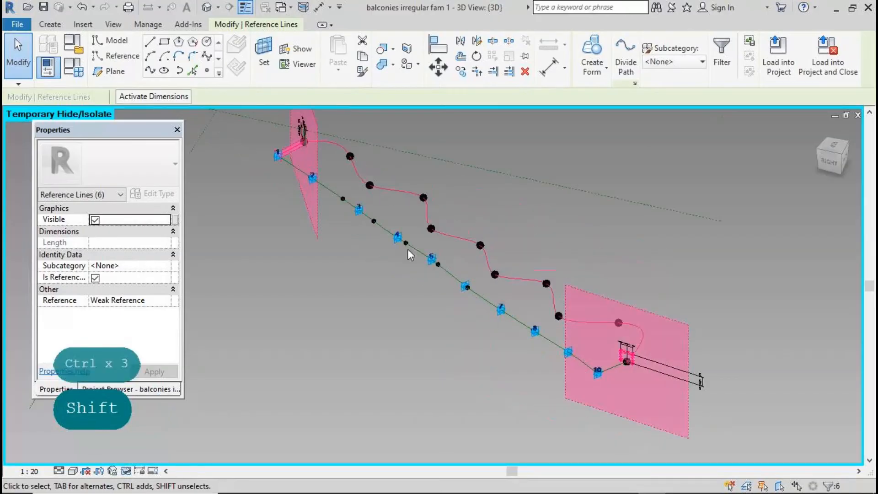
pyautogui.scroll(2, 276, 136)
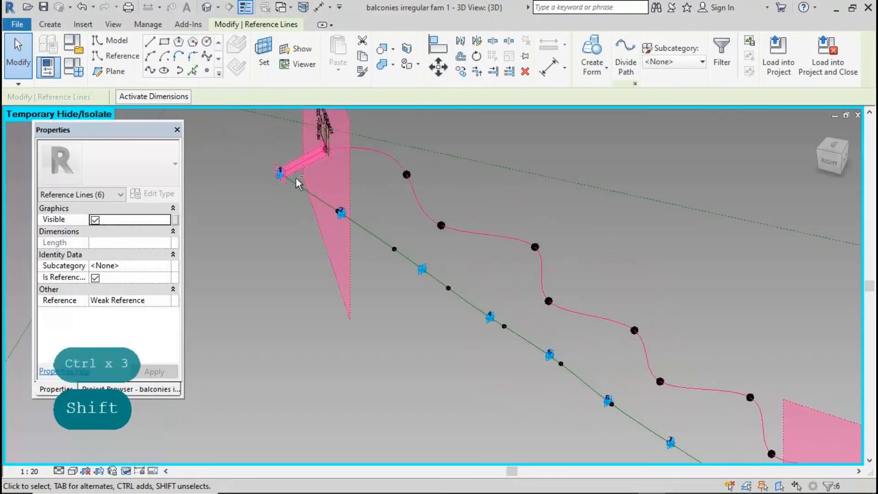
pyautogui.keyDown('shift'); pyautogui.click(295, 164); pyautogui.keyUp('shift')
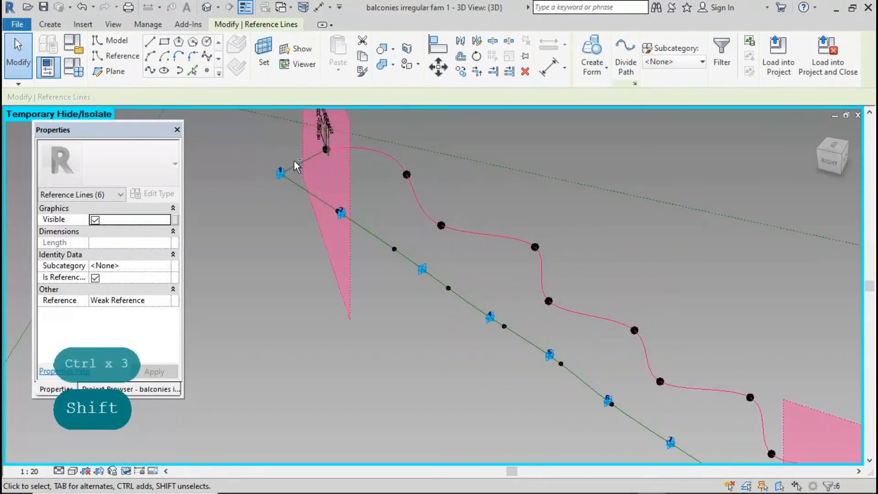
pyautogui.keyDown('ctrl'); pyautogui.click(327, 147); pyautogui.keyUp('ctrl')
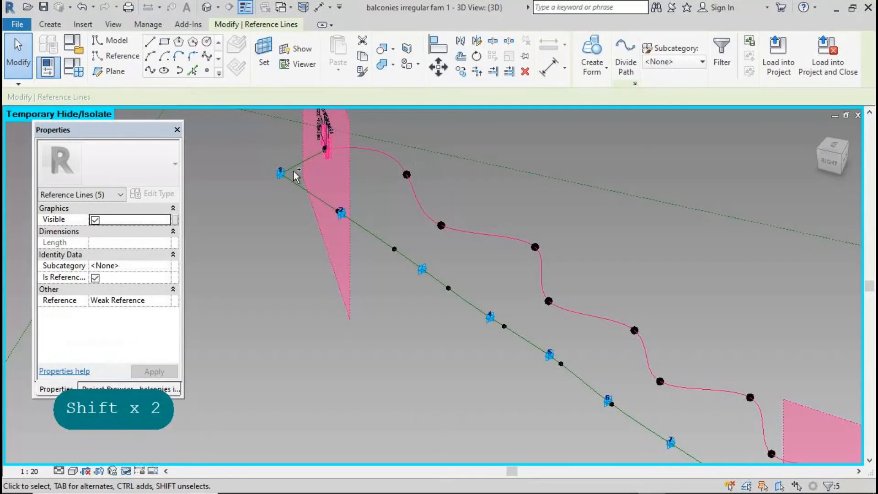
pyautogui.click(593, 49)
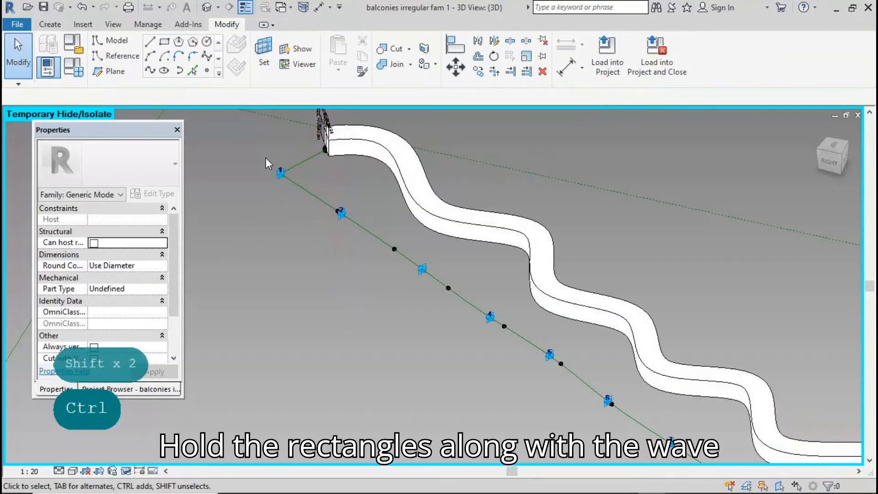
# Reset Temporary Hide/Isolate to show all hidden elements again
pyautogui.scroll(-3, 265, 158)
pyautogui.scroll(-2, 620, 240)
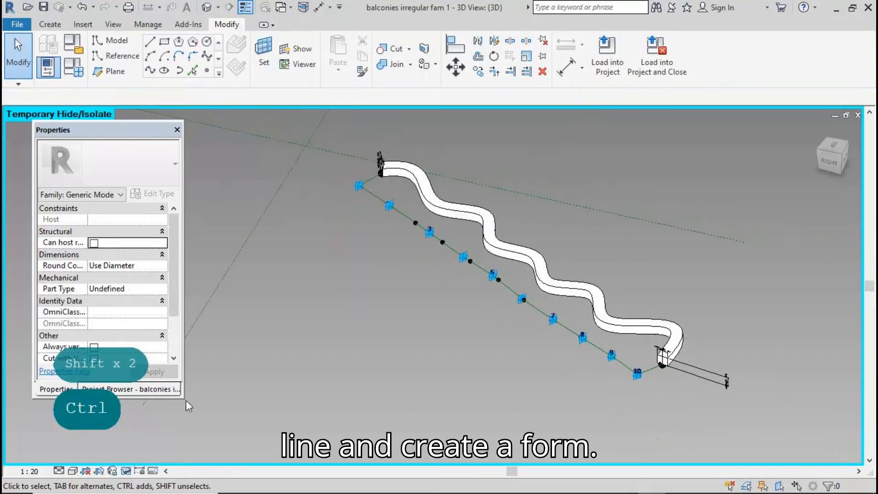
pyautogui.click(127, 471)
pyautogui.click(185, 454)
# In Family Types, set rail th to 55 and rail height to 1000
pyautogui.click(84, 72)
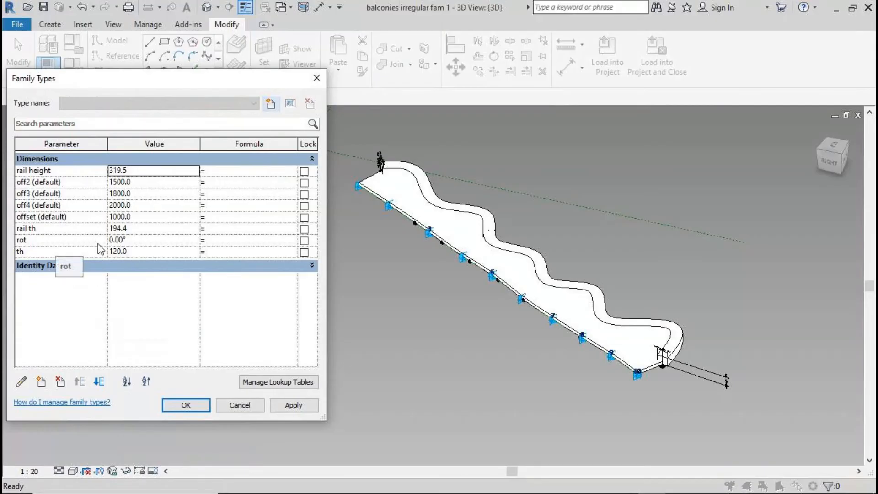
pyautogui.click(136, 251)
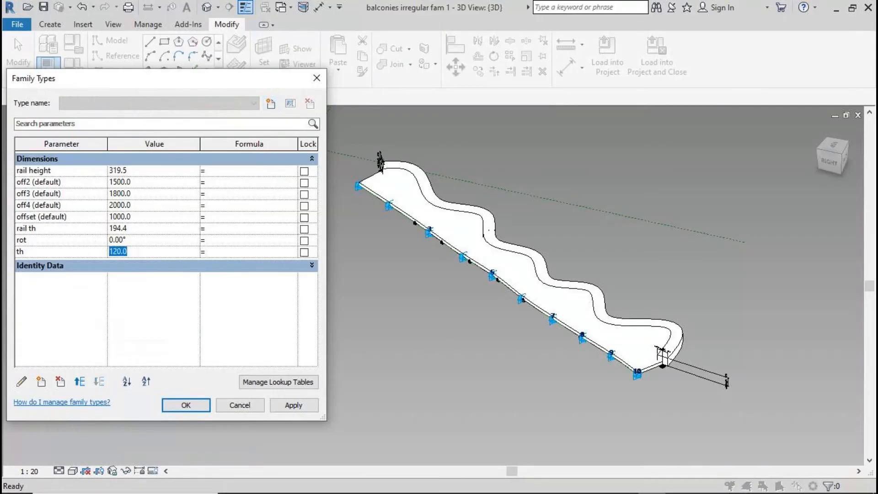
pyautogui.click(140, 230)
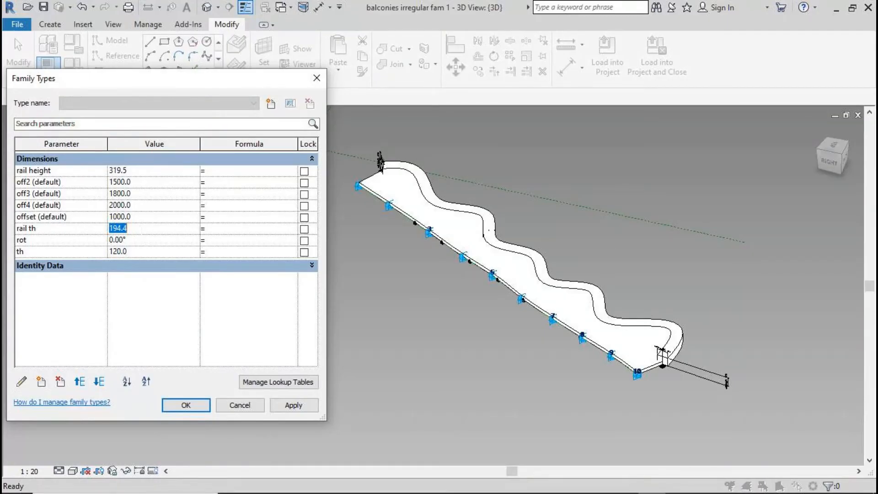
pyautogui.write('55')
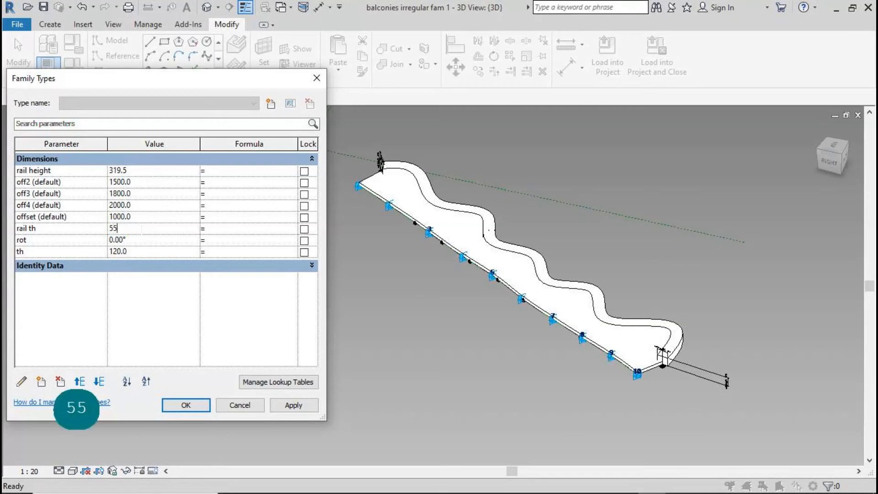
pyautogui.click(143, 174)
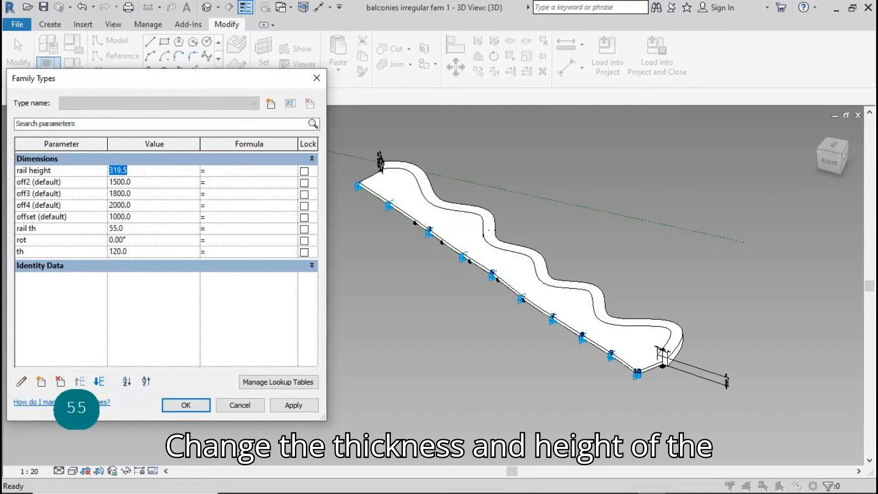
pyautogui.write('1000')
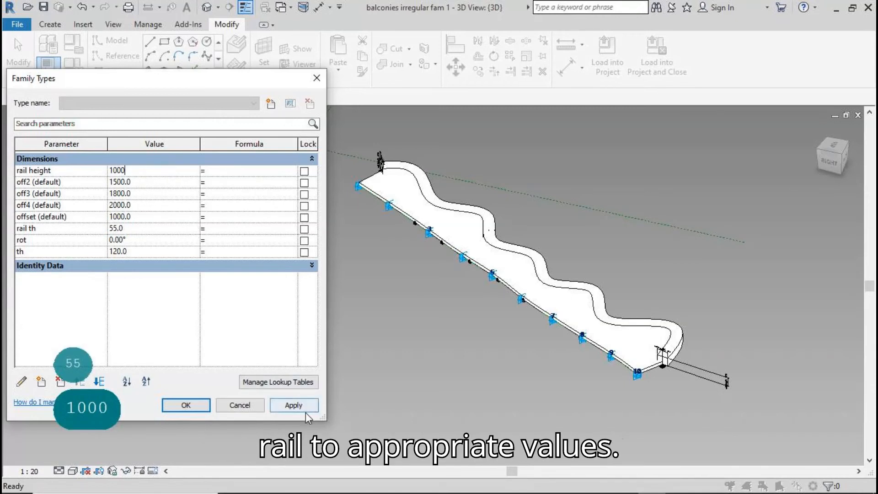
pyautogui.click(306, 413)
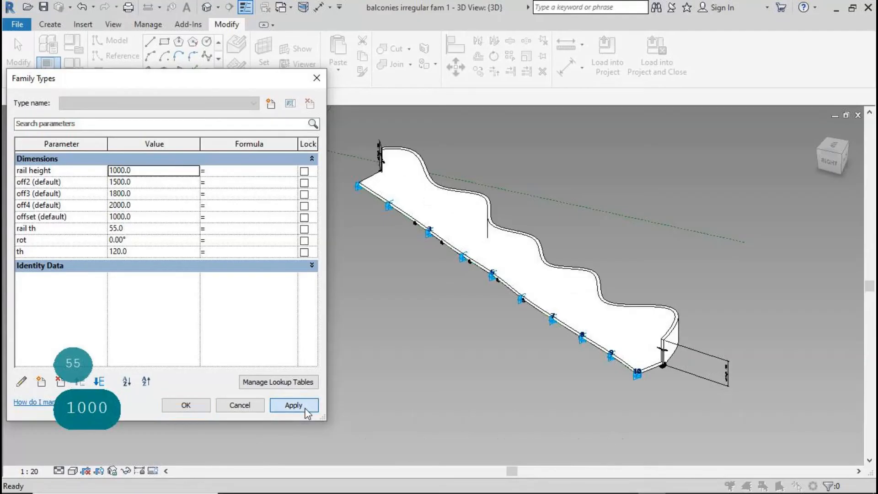
pyautogui.click(191, 405)
pyautogui.click(571, 284)
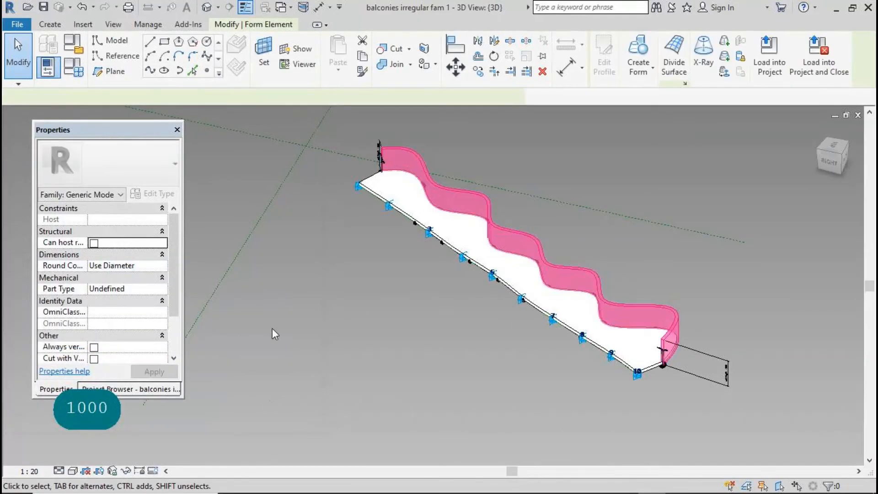
# Associate the rail form's Material with a new family parameter 'mat rail'
pyautogui.click(175, 254)
pyautogui.click(132, 368)
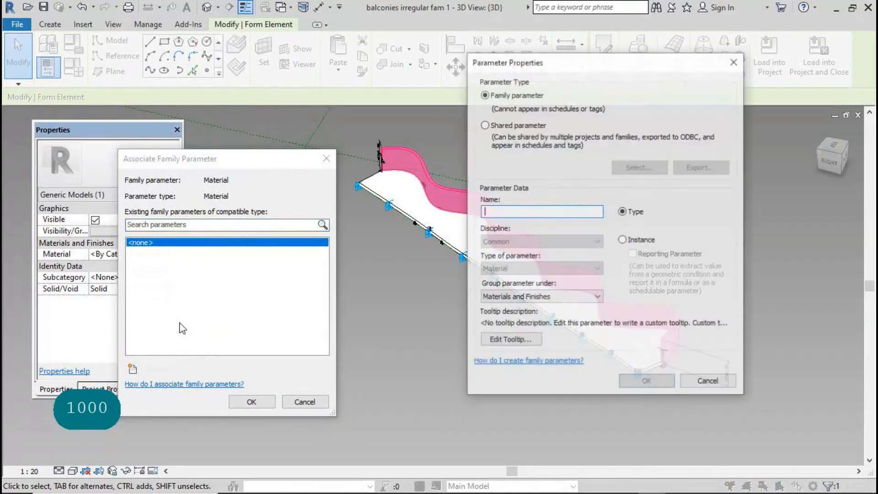
pyautogui.write('mat')
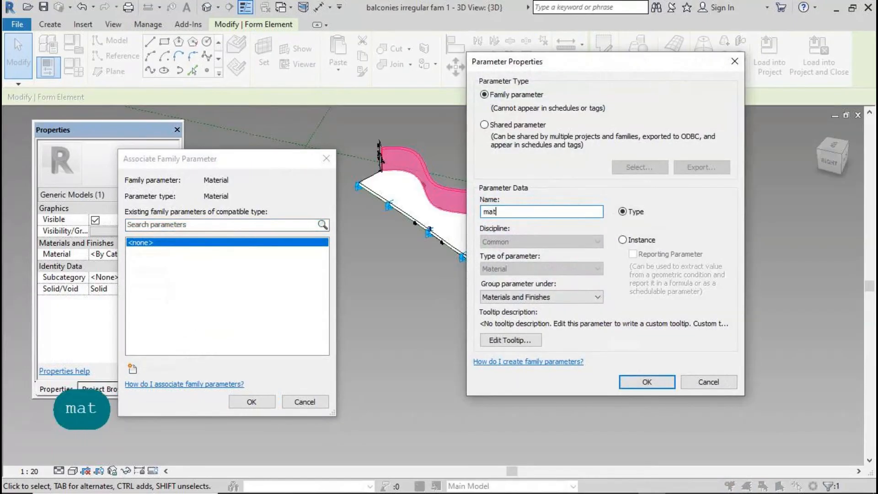
pyautogui.write(' rail')
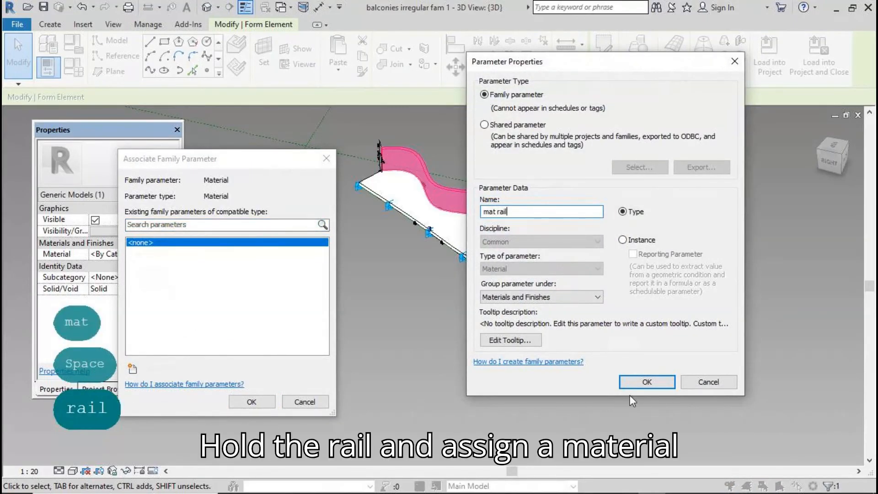
pyautogui.click(647, 382)
pyautogui.click(266, 401)
pyautogui.click(416, 326)
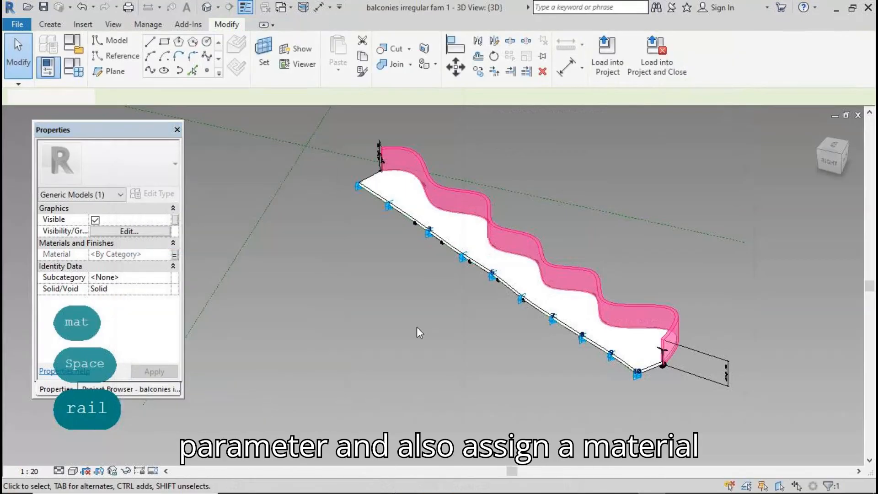
# Select the balcony base and associate its Material with a new parameter 'mat'
pyautogui.press('Tab')
pyautogui.click(396, 196)
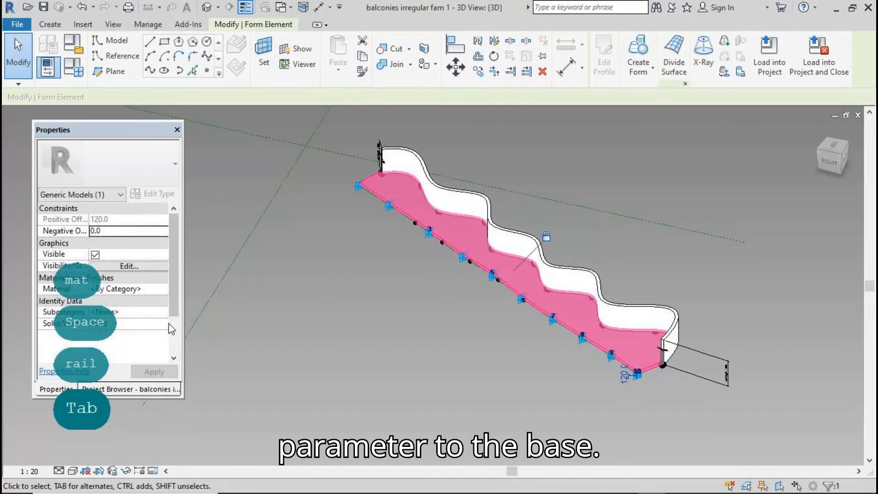
pyautogui.click(173, 287)
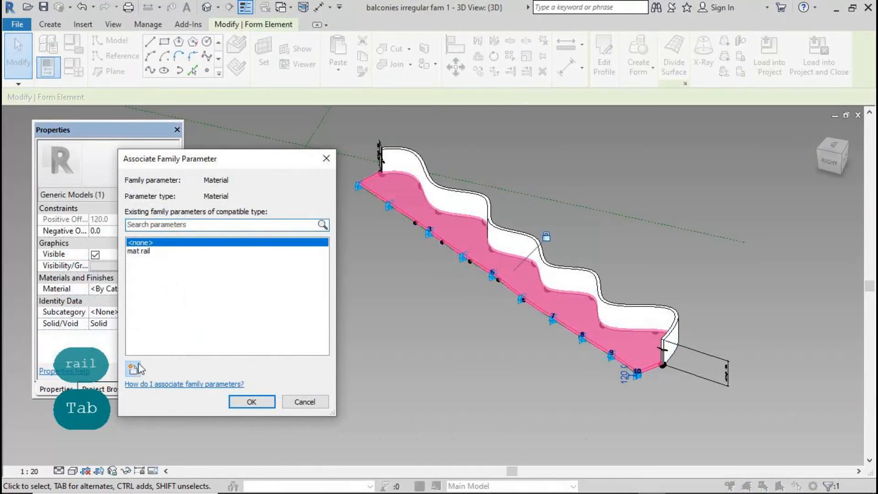
pyautogui.click(133, 369)
pyautogui.write('mat')
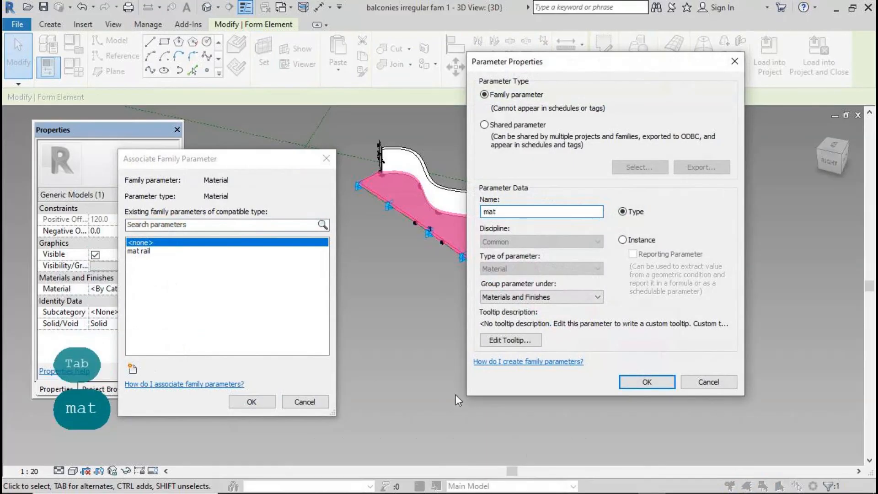
pyautogui.click(646, 381)
# Confirm the base's 'mat' parameter, then load the family into mass balconies irregular fam.rfa, overwriting the existing version
pyautogui.click(251, 401)
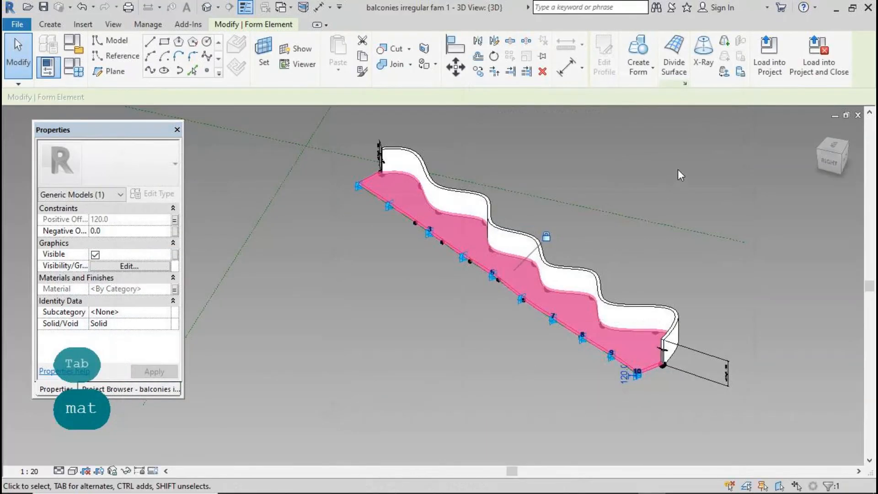
pyautogui.click(769, 54)
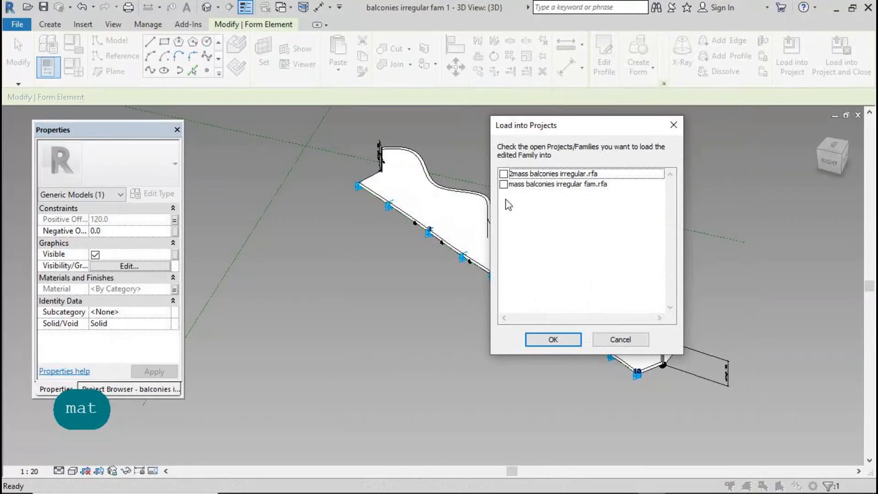
pyautogui.click(503, 184)
pyautogui.click(553, 339)
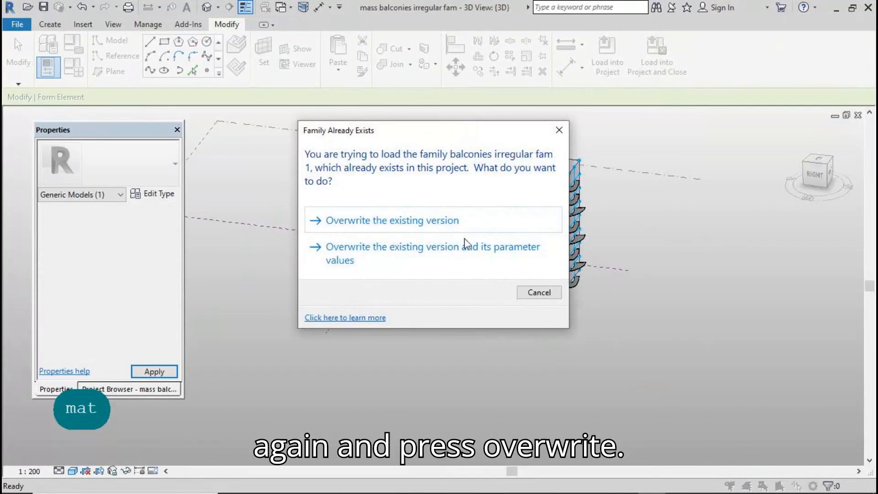
pyautogui.click(465, 244)
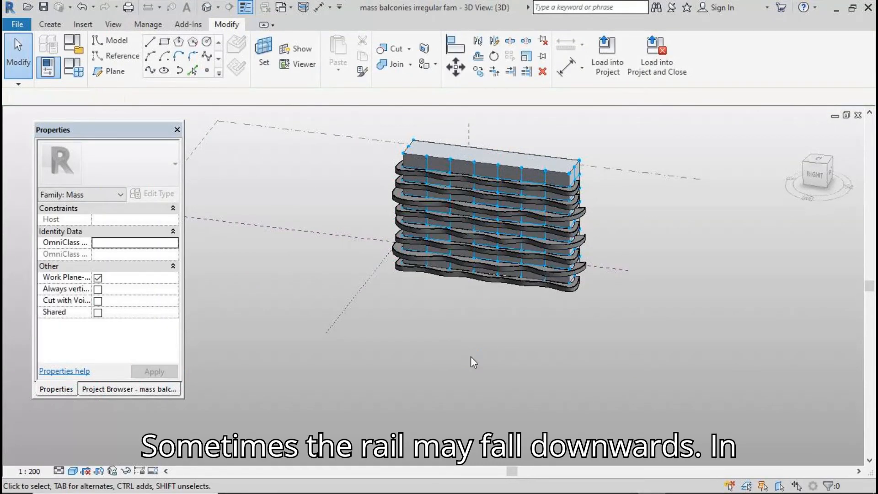
# Select all balcony instances in the entire project and enable Flip on all eight
pyautogui.click(400, 275)
pyautogui.rightClick(382, 318)
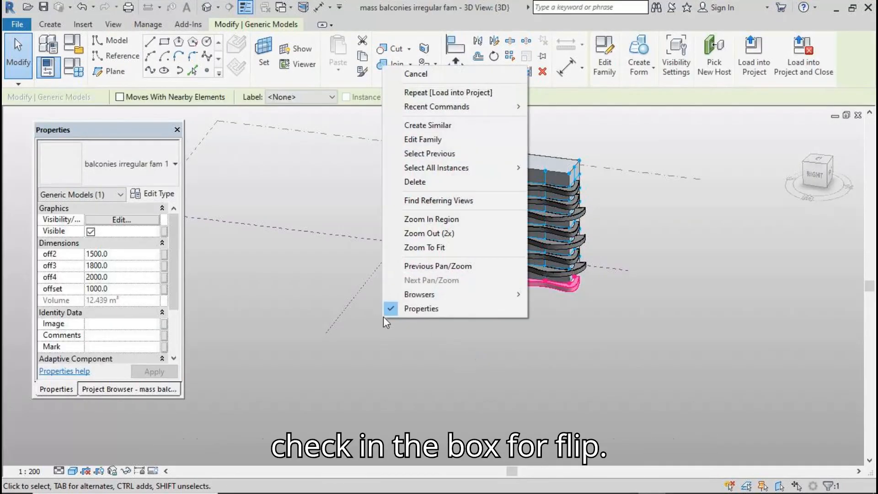
pyautogui.moveTo(500, 167)
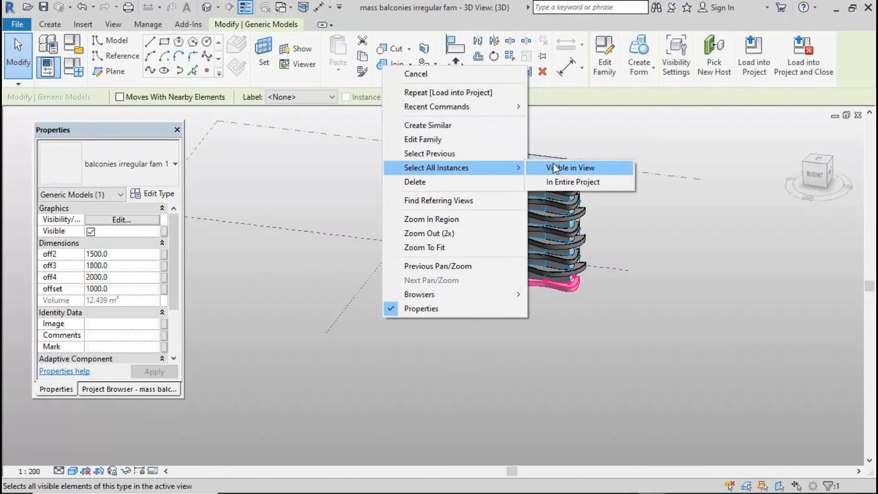
pyautogui.click(556, 182)
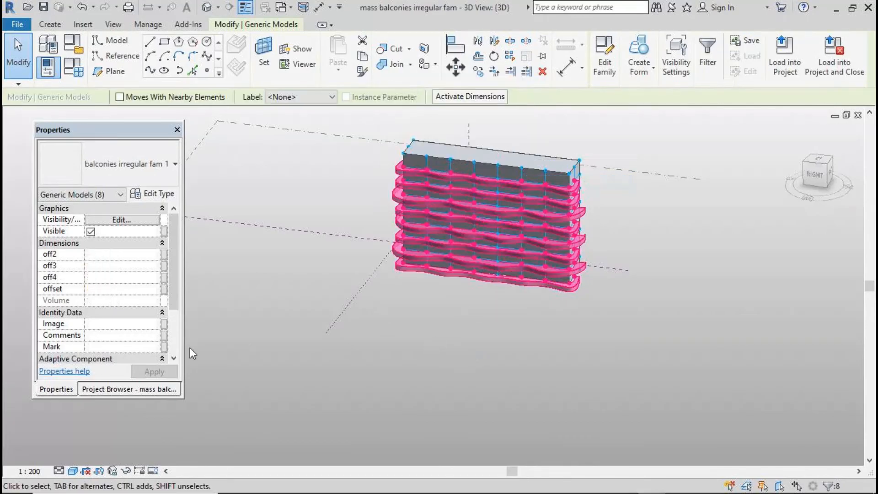
pyautogui.moveTo(173, 248); pyautogui.dragTo(173, 276)
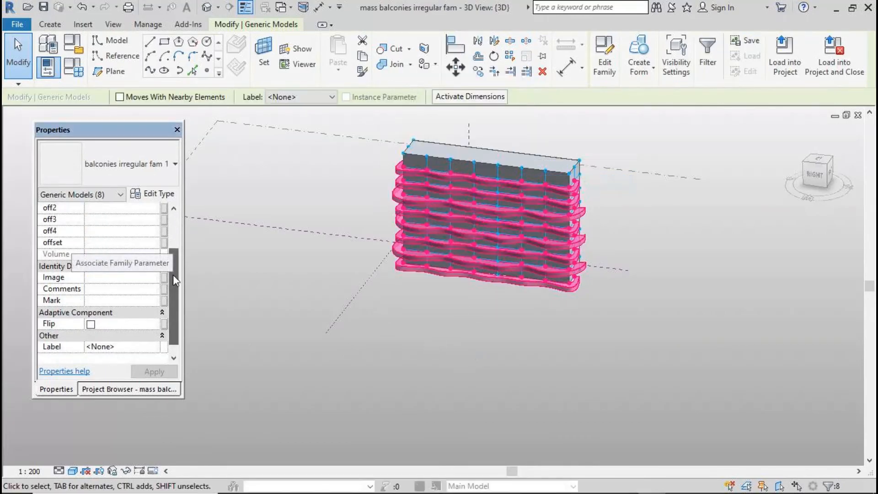
pyautogui.click(90, 324)
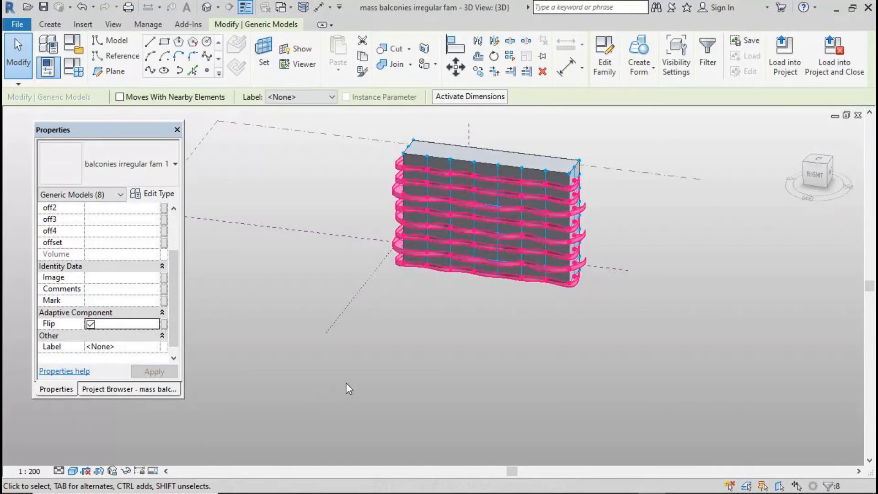
pyautogui.click(346, 382)
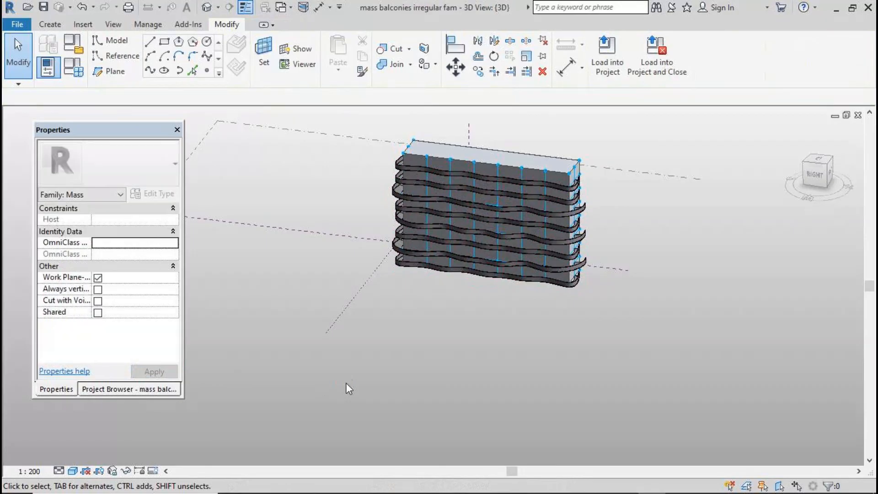
pyautogui.click(394, 214)
# Search the Material Browser for 'glass' and add Glass, Frosted for the mat rail parameter
pyautogui.click(157, 194)
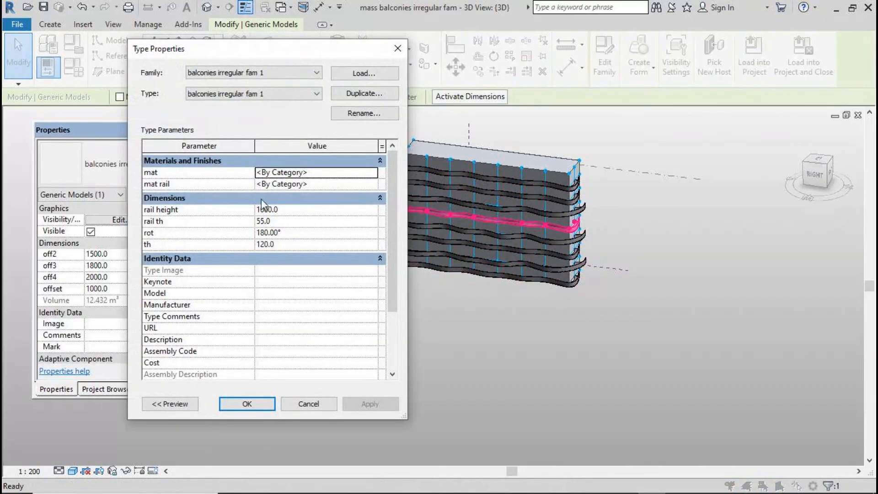
pyautogui.click(371, 184)
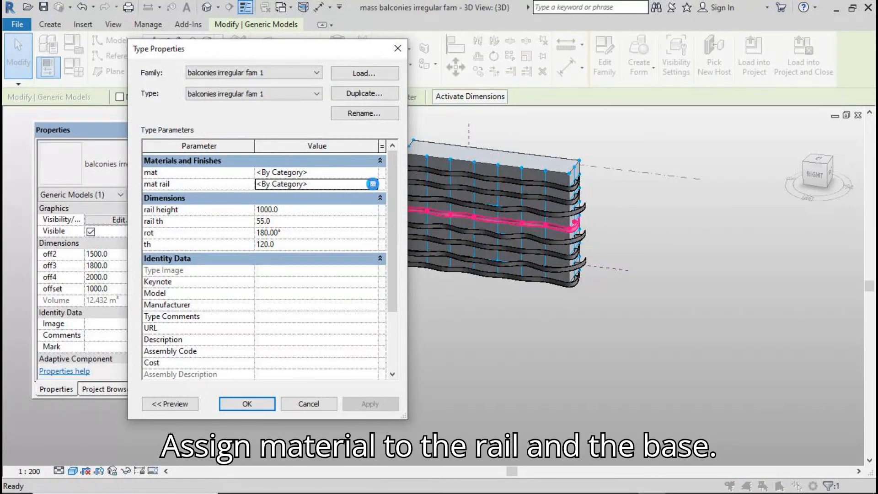
pyautogui.click(372, 184)
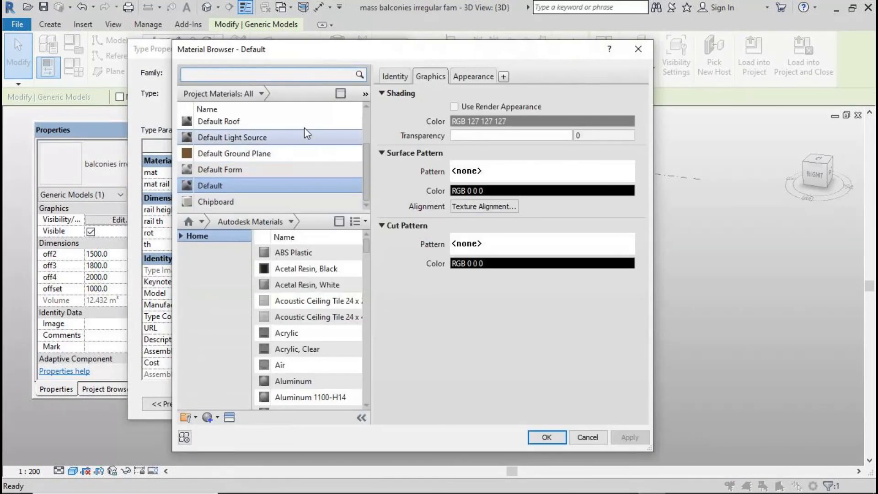
pyautogui.write('g')
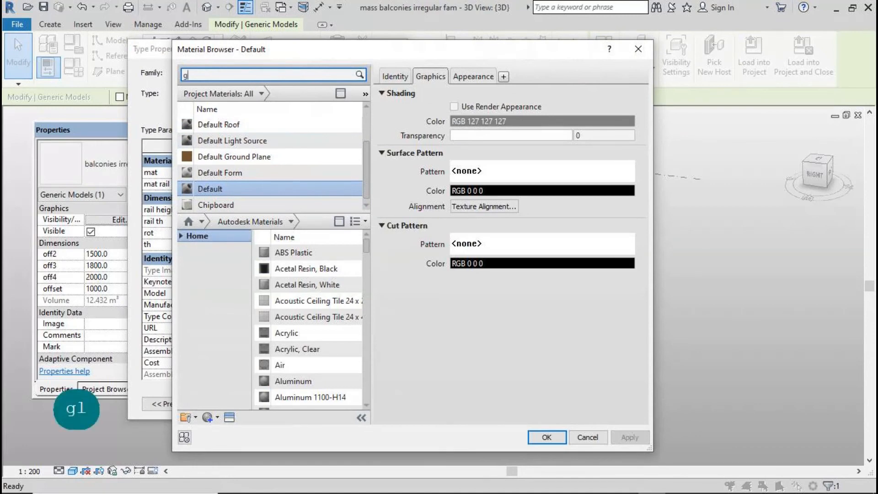
pyautogui.write('lass')
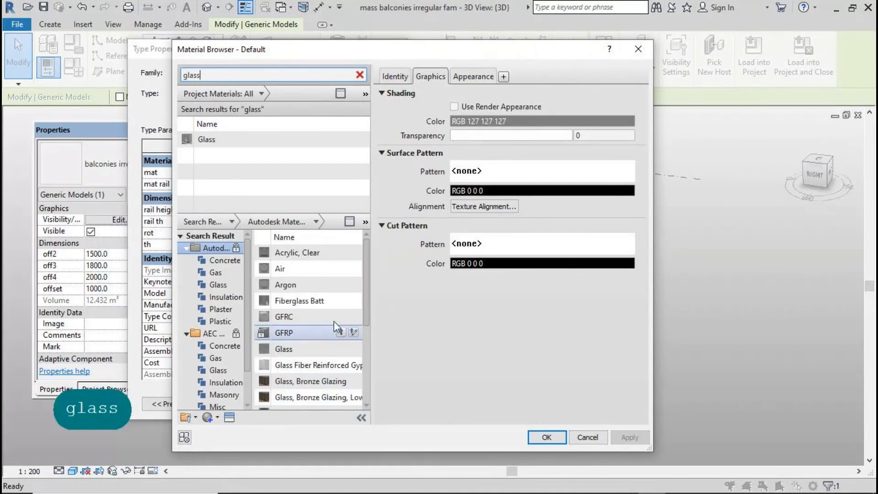
pyautogui.scroll(-2, 334, 321)
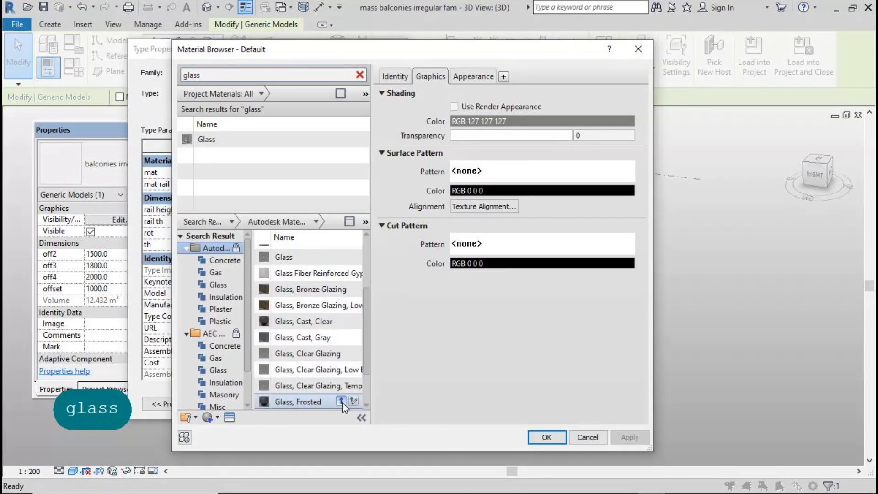
pyautogui.click(341, 401)
# Raise the frosted glass reflectance to about 23, tint it blue, and confirm the type changes
pyautogui.click(476, 75)
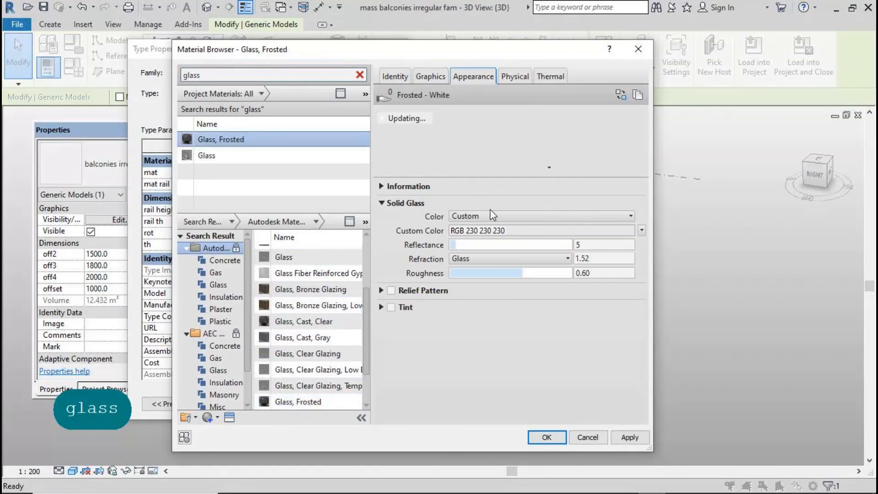
pyautogui.moveTo(453, 245); pyautogui.dragTo(481, 240)
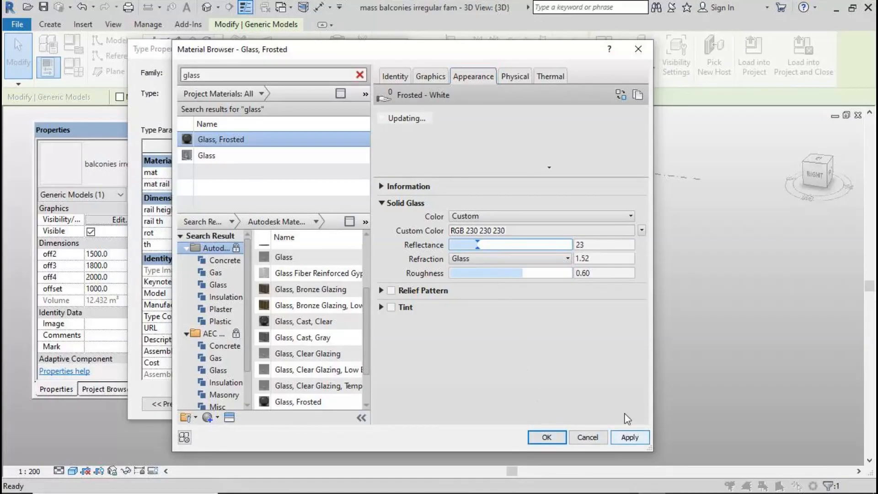
pyautogui.click(631, 215)
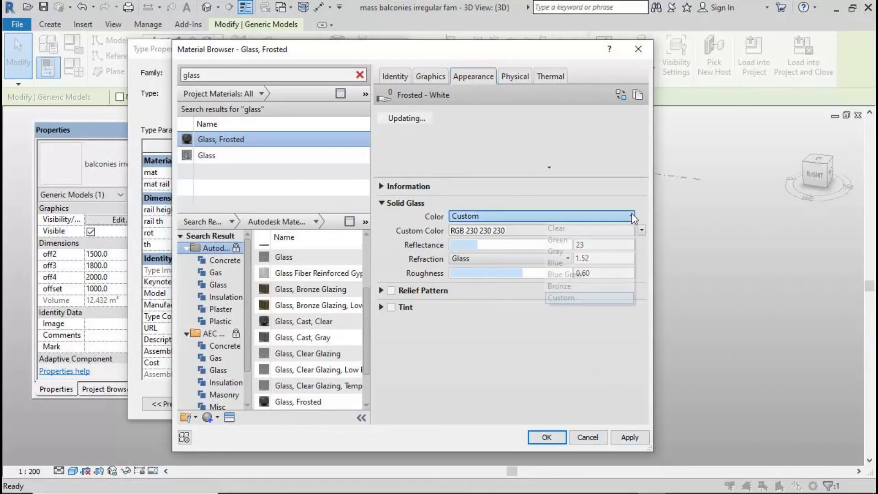
pyautogui.click(613, 263)
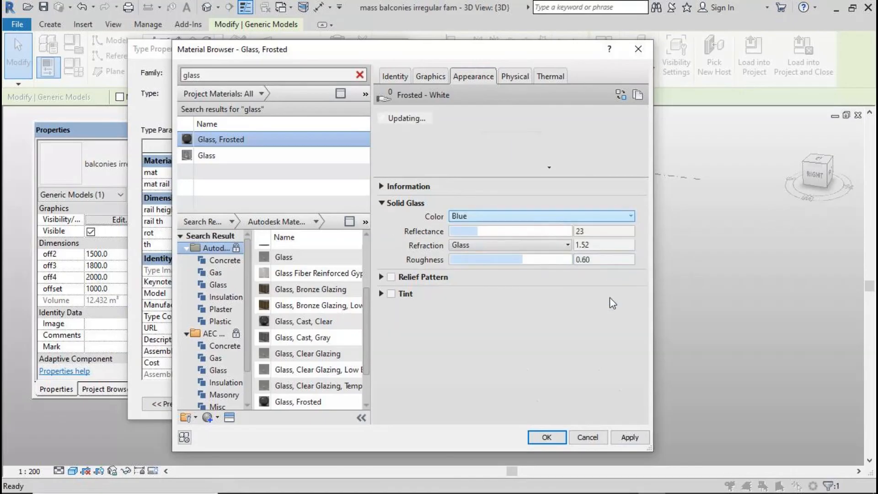
pyautogui.click(547, 437)
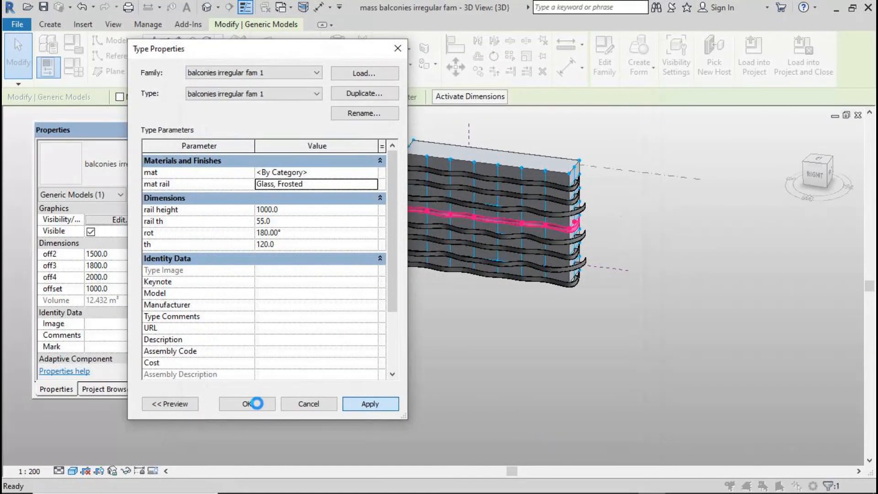
pyautogui.click(257, 404)
pyautogui.click(321, 419)
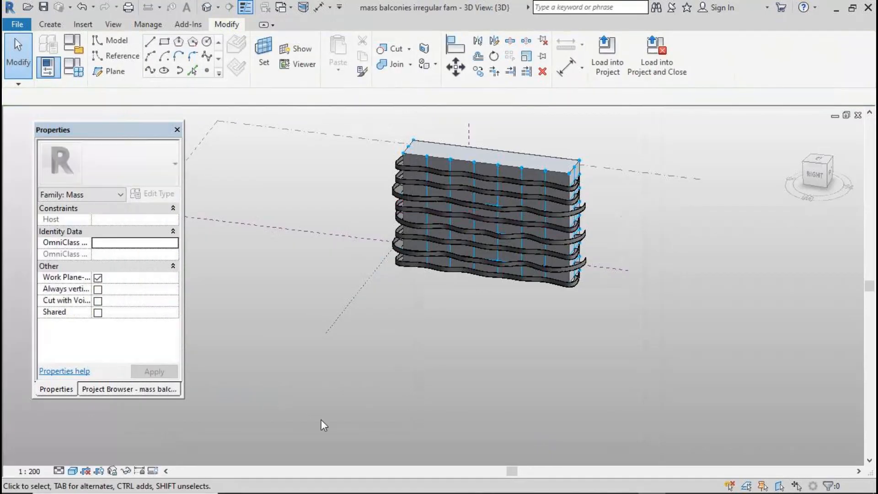
# Switch the visual style to Realistic, select a balcony rail, and open its Edit Type properties
pyautogui.click(72, 471)
pyautogui.click(118, 444)
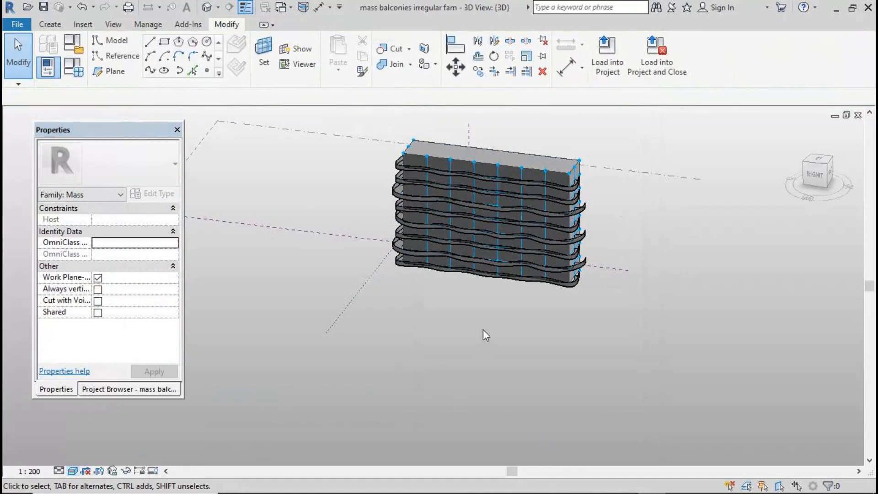
pyautogui.scroll(3, 487, 297)
pyautogui.scroll(2, 325, 184)
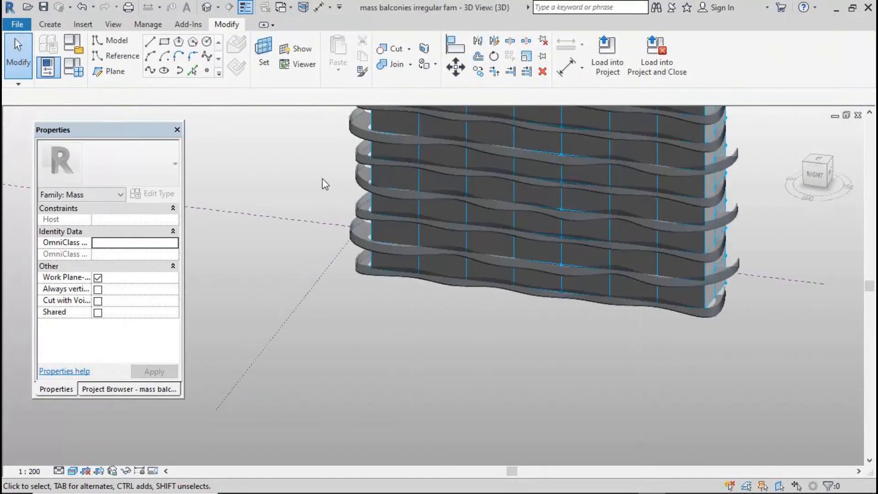
pyautogui.scroll(-3, 422, 363)
pyautogui.click(359, 204)
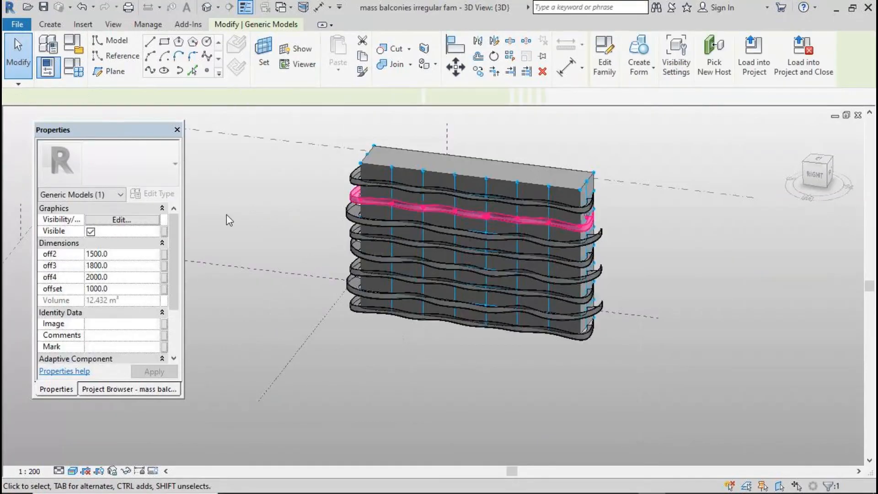
pyautogui.click(169, 196)
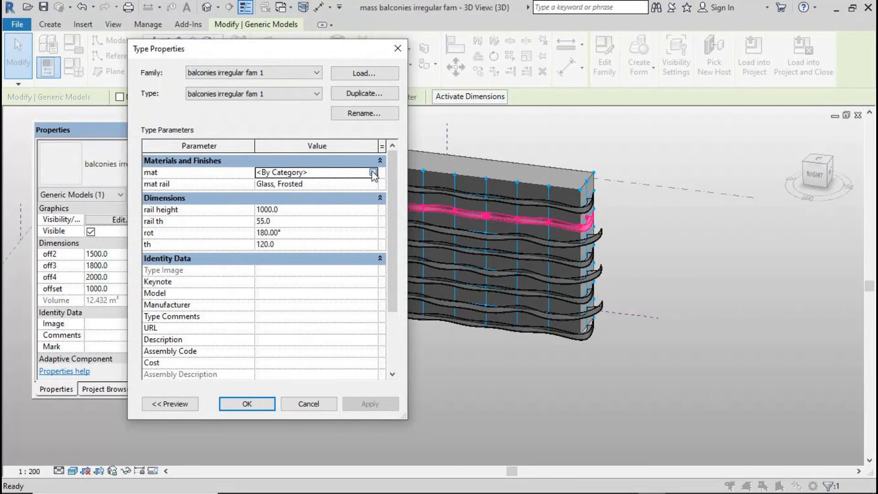
# Assign the Default material to the mat parameter with a white (255,255,255) appearance colour and apply
pyautogui.click(373, 173)
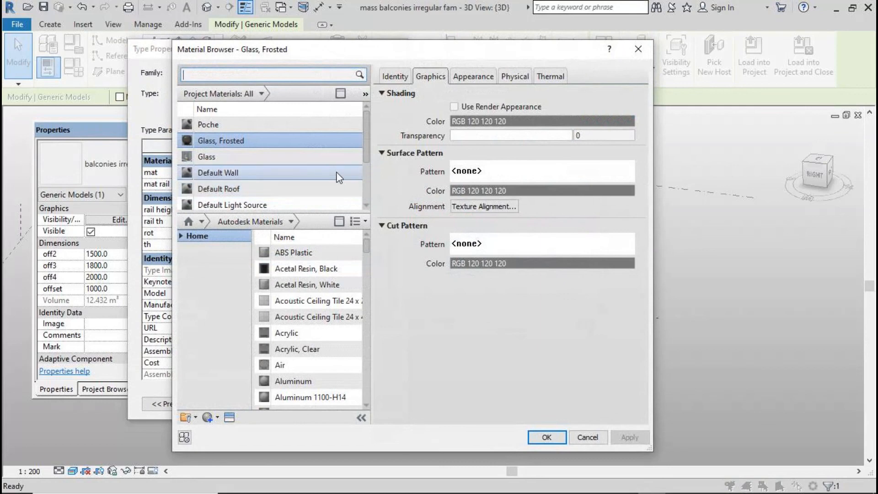
pyautogui.scroll(-2, 337, 172)
pyautogui.click(338, 184)
pyautogui.click(470, 77)
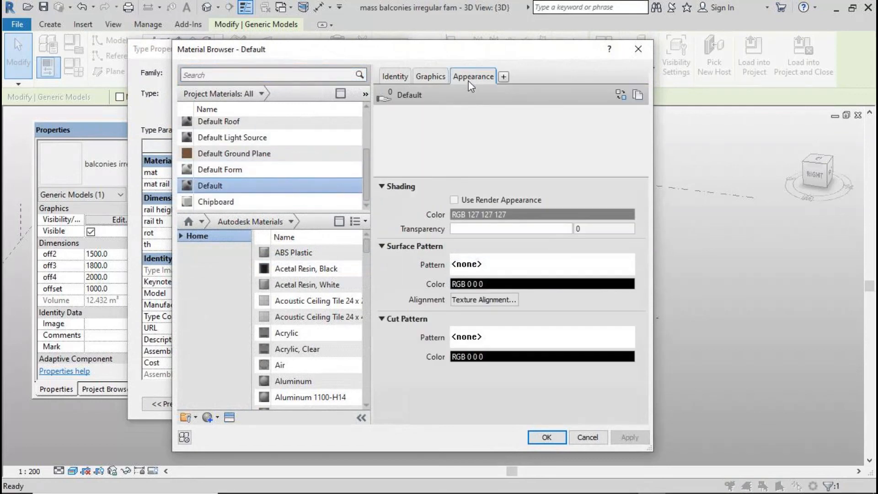
pyautogui.click(526, 215)
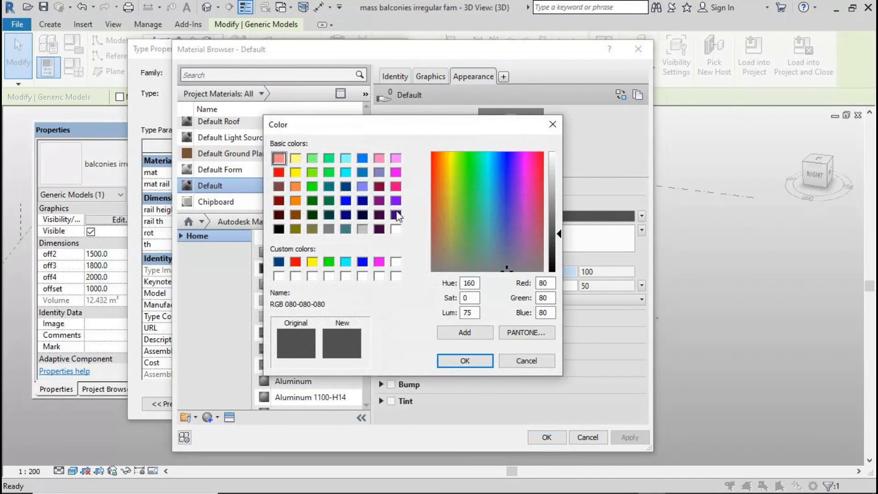
pyautogui.click(396, 229)
pyautogui.click(465, 360)
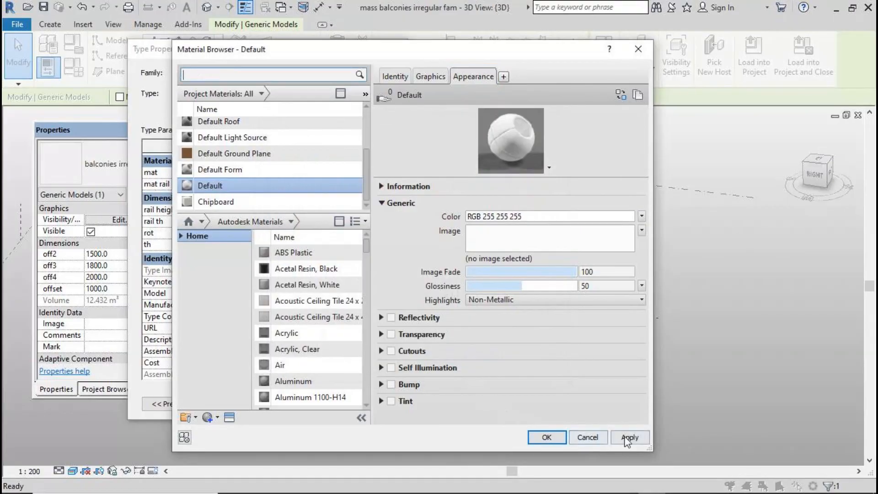
pyautogui.click(548, 437)
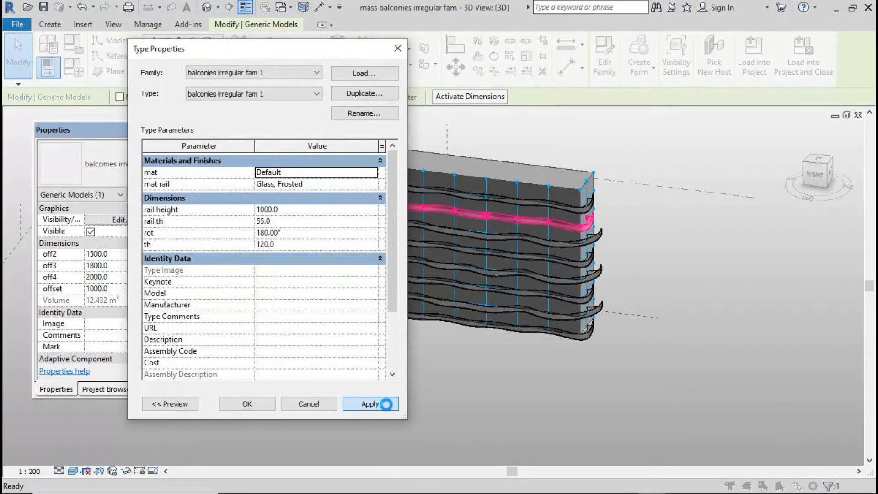
pyautogui.click(386, 403)
pyautogui.click(269, 404)
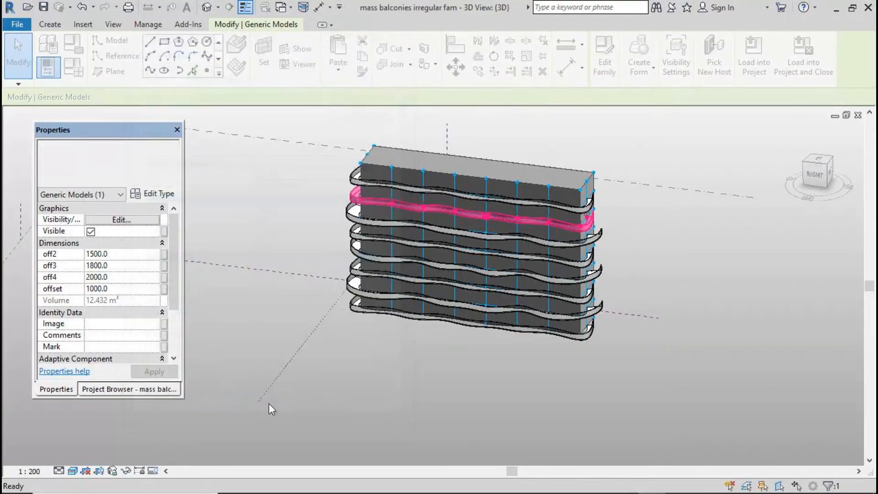
pyautogui.click(358, 406)
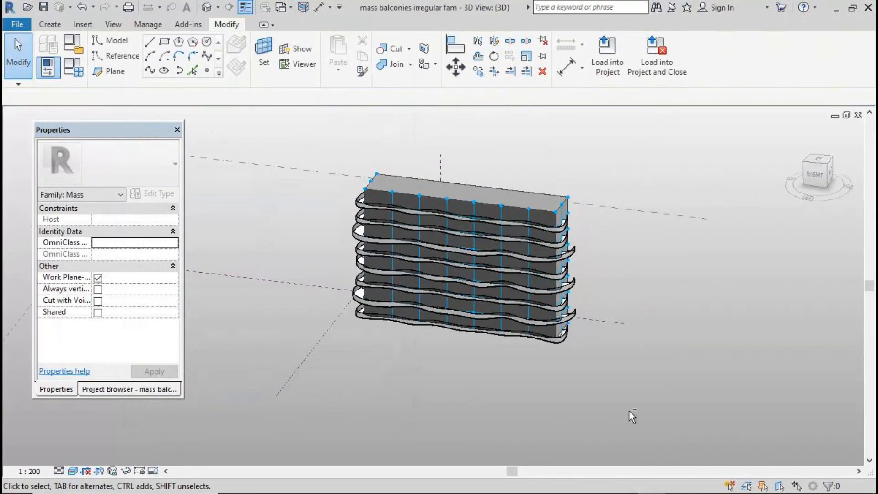
pyautogui.keyDown('shift'); pyautogui.moveTo(630, 410); pyautogui.dragTo(726, 443, button='middle'); pyautogui.keyUp('shift')
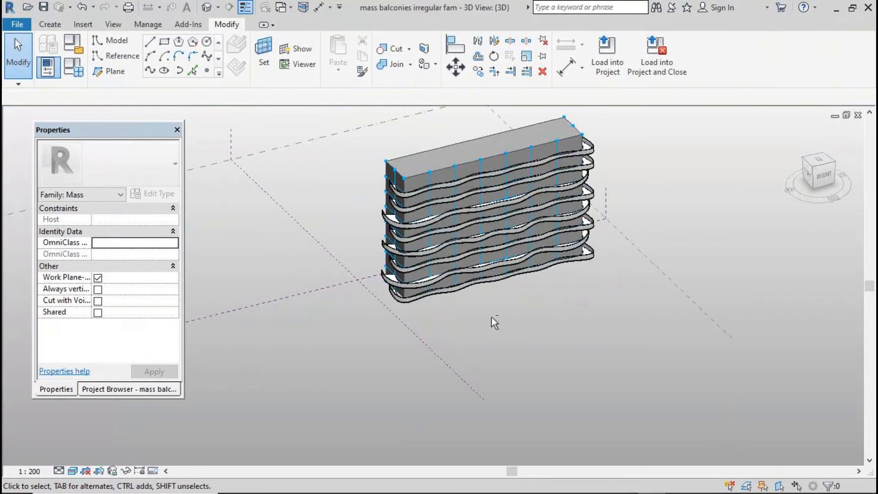
pyautogui.keyDown('shift'); pyautogui.moveTo(494, 322); pyautogui.dragTo(413, 369, button='middle'); pyautogui.keyUp('shift')
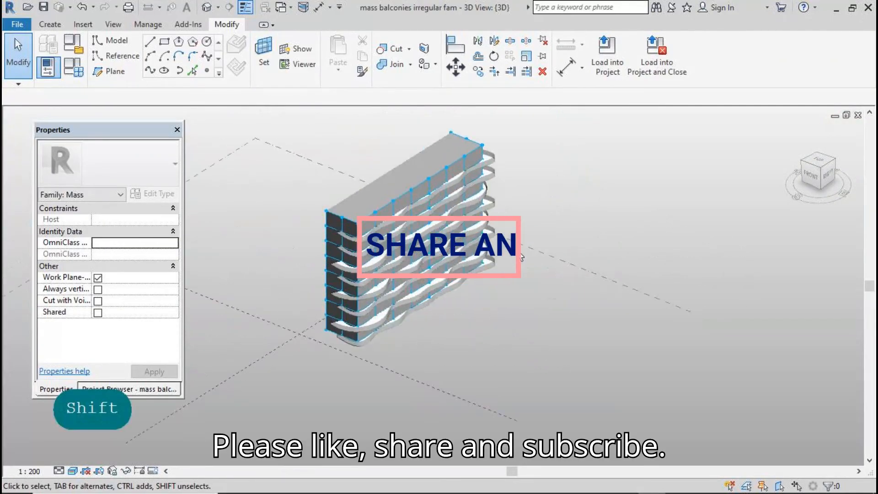
pyautogui.keyDown('shift'); pyautogui.moveTo(521, 257); pyautogui.dragTo(551, 359, button='middle'); pyautogui.keyUp('shift')
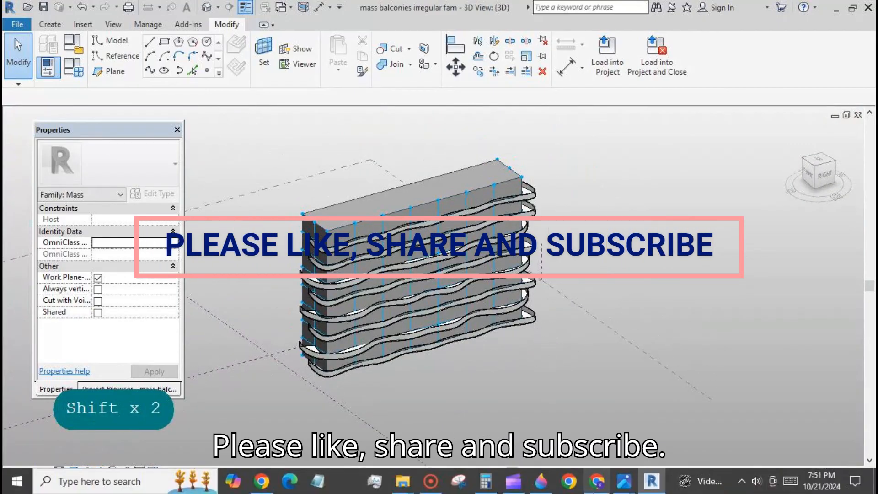